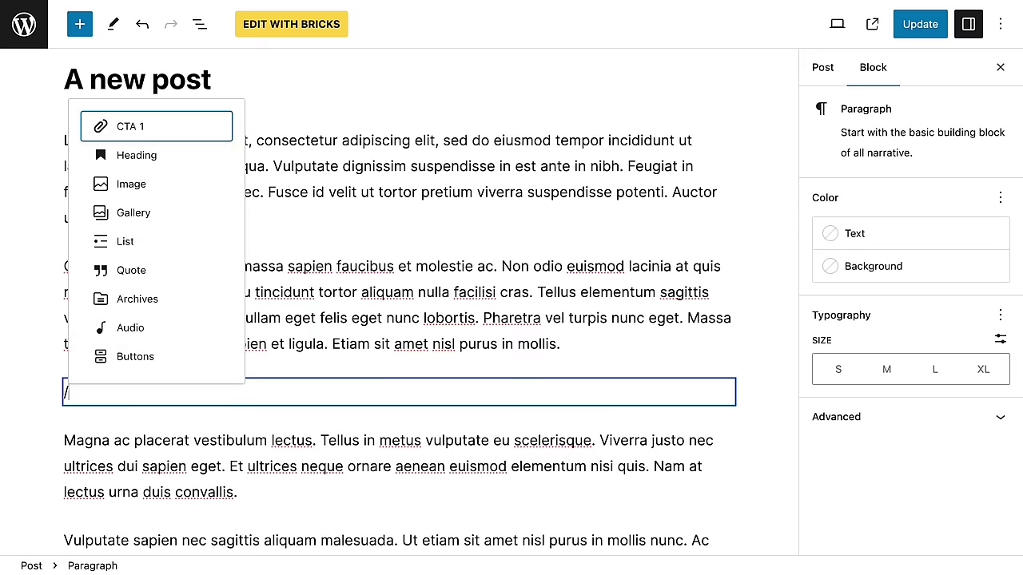
Step: Insert the CTA 1 and CTA 2 blocks into the post through the /cta inserter
text(cta)
click(151, 356)
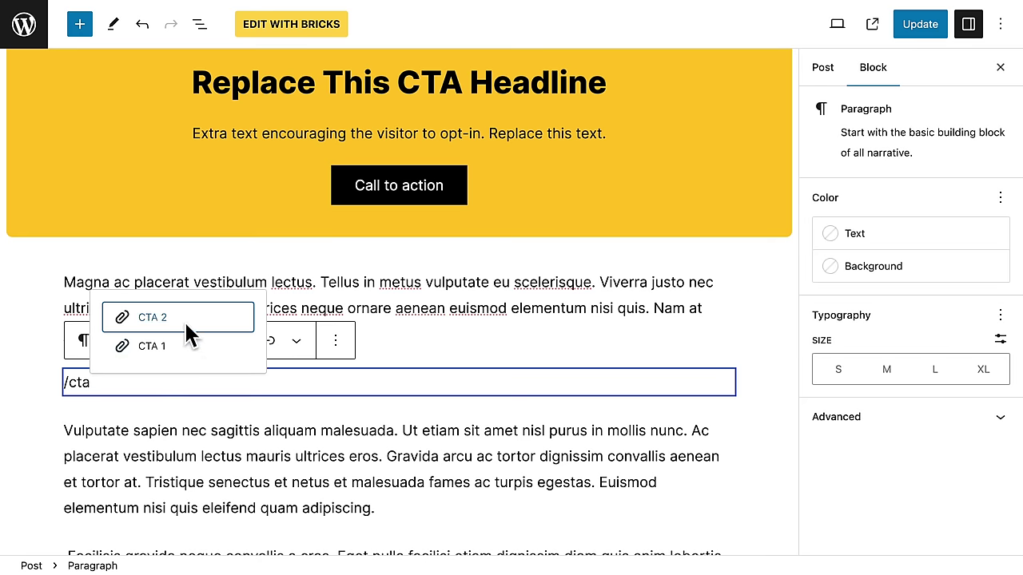
click(184, 320)
scroll(342, 482, down, 4)
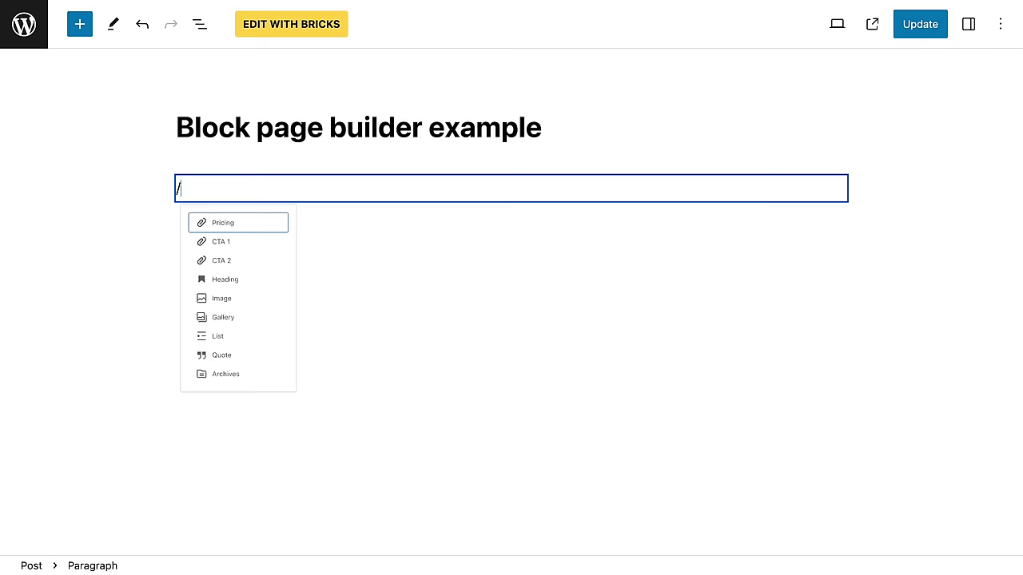
Step: Insert the Pricing block via /pricing and scroll through its Beginner, Intermediate and Advanced plan cards
text(pricing)
key(Return)
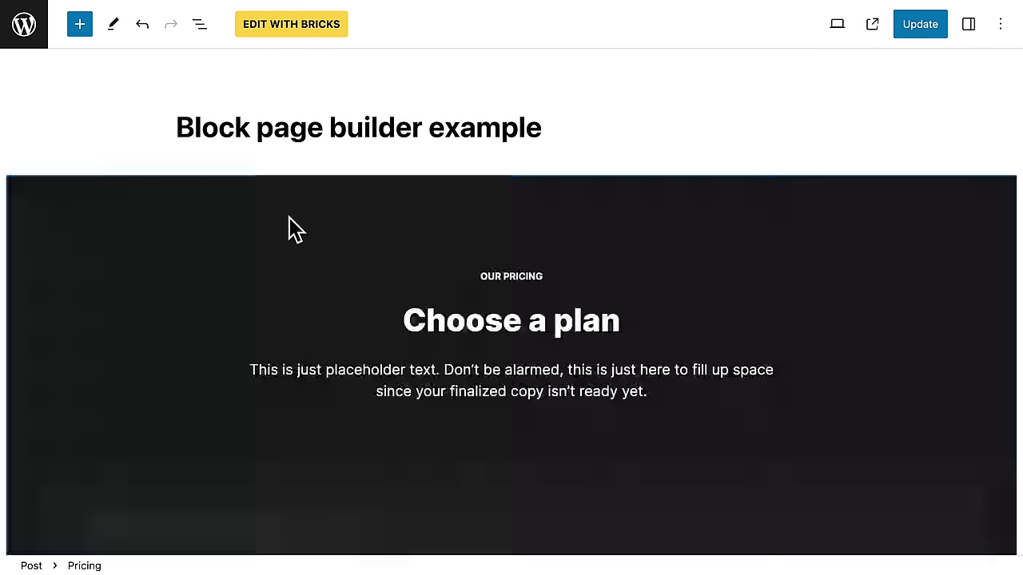
scroll(196, 345, down, 3)
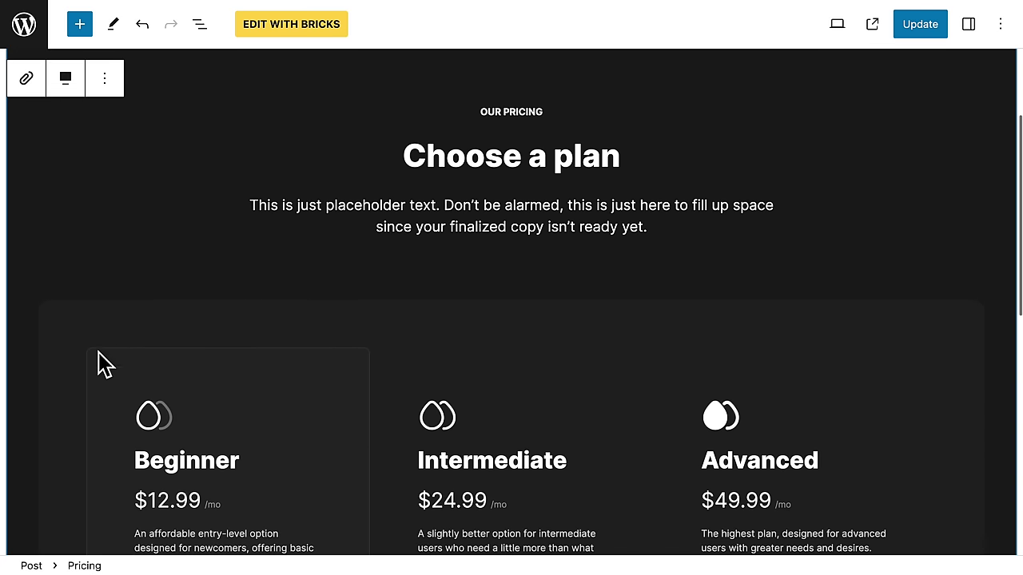
scroll(93, 392, down, 4)
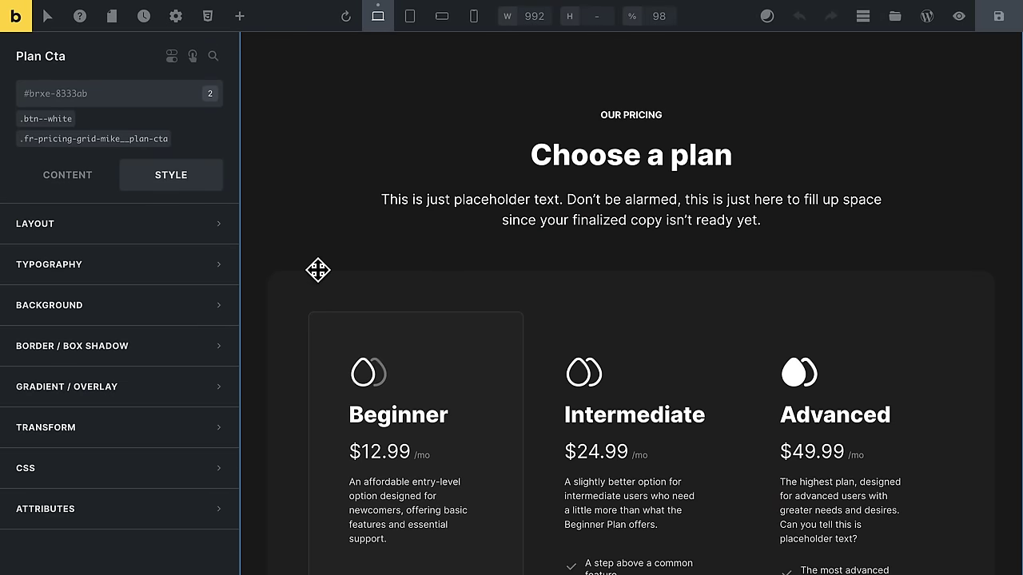
scroll(317, 270, down, 4)
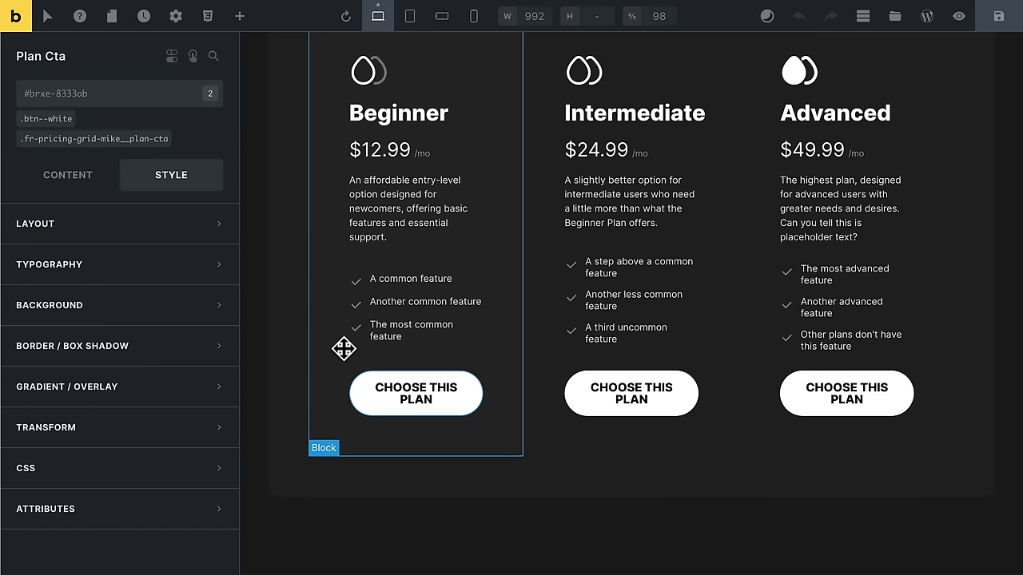
scroll(344, 349, up, 1)
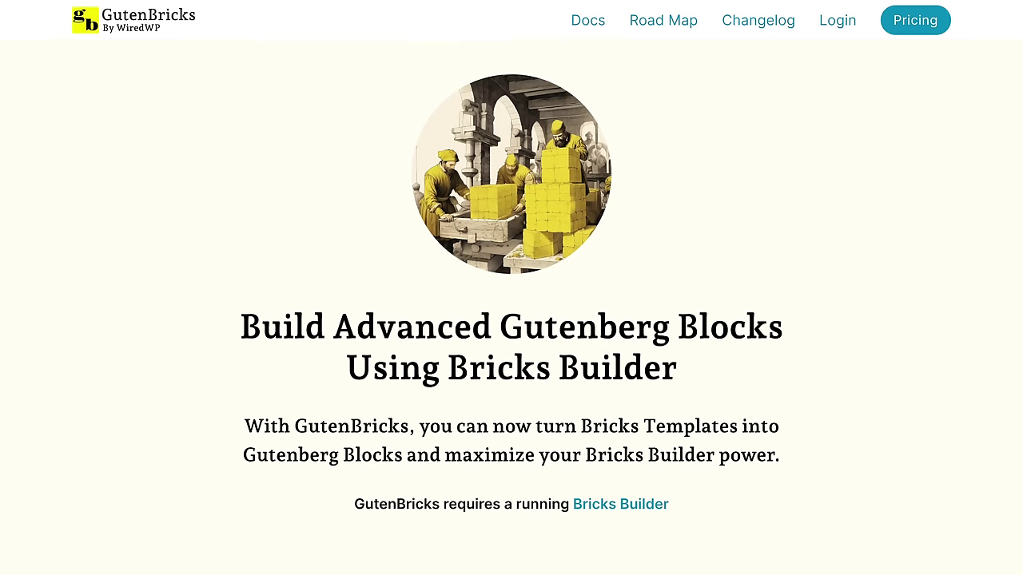
scroll(511, 320, down, 6)
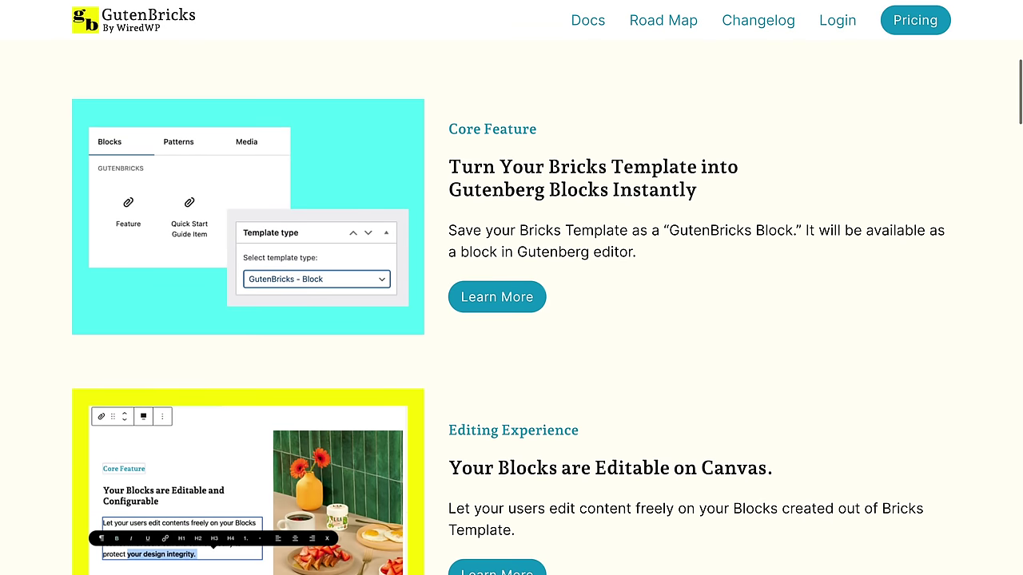
scroll(512, 319, down, 3)
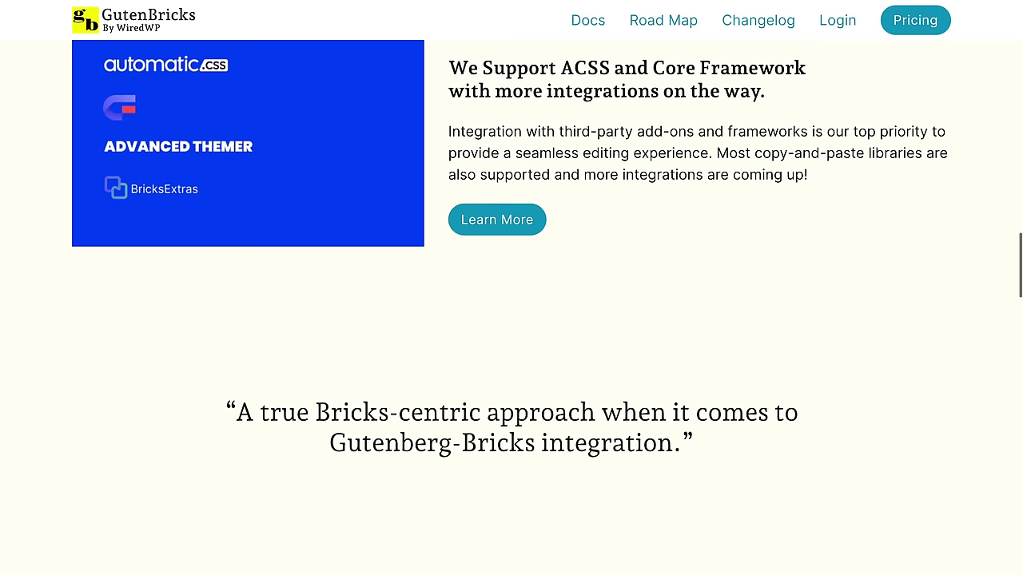
scroll(511, 310, down, 2)
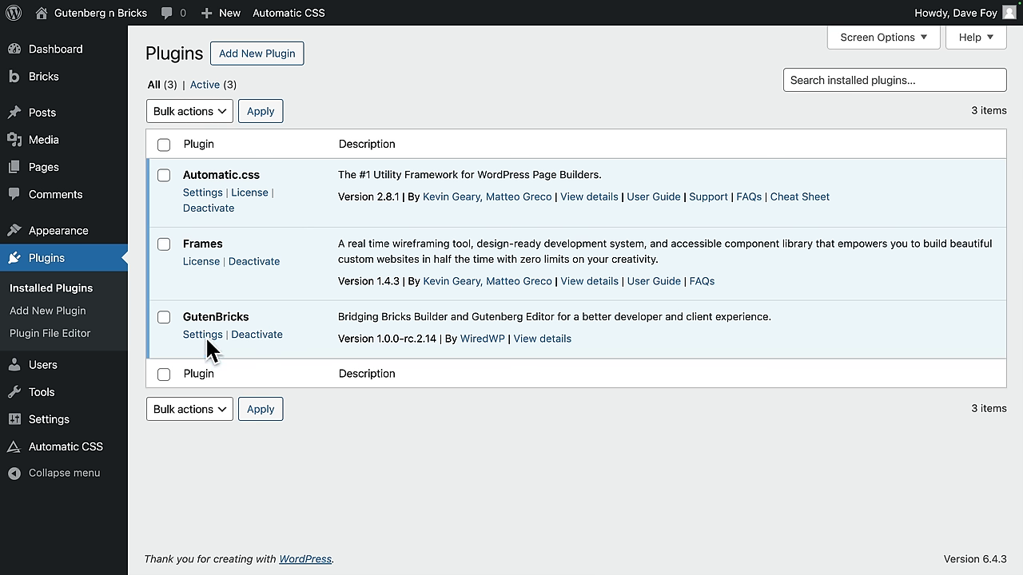
mouse_move(67, 84)
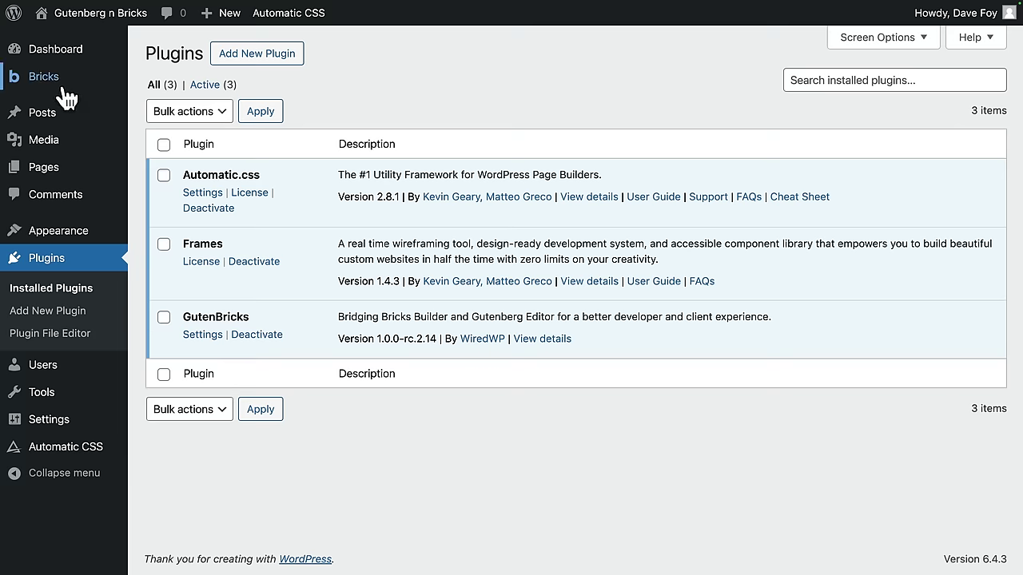
mouse_move(63, 95)
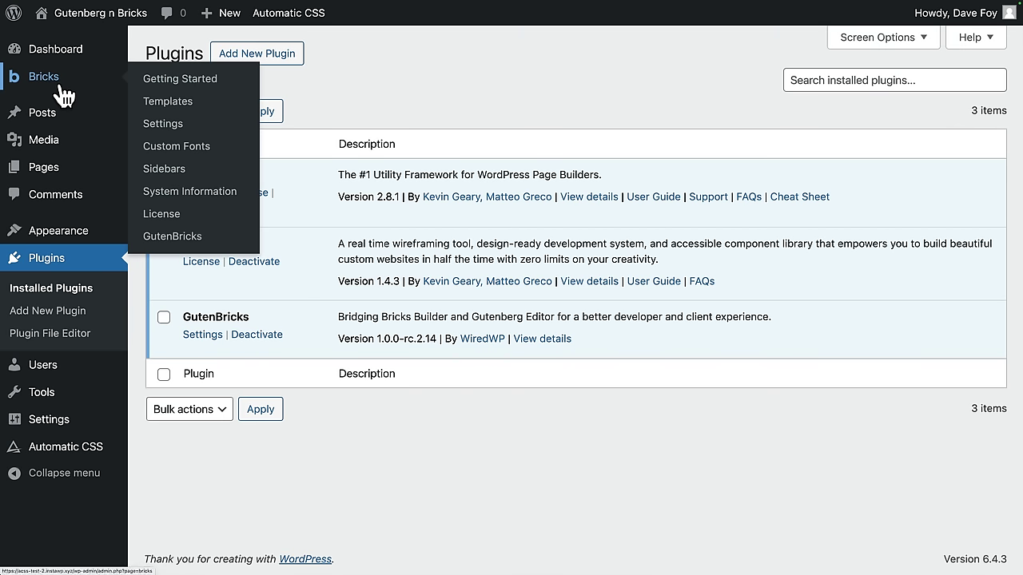
Step: Open the Single Post Template from Bricks > Templates with Edit with Bricks
click(167, 102)
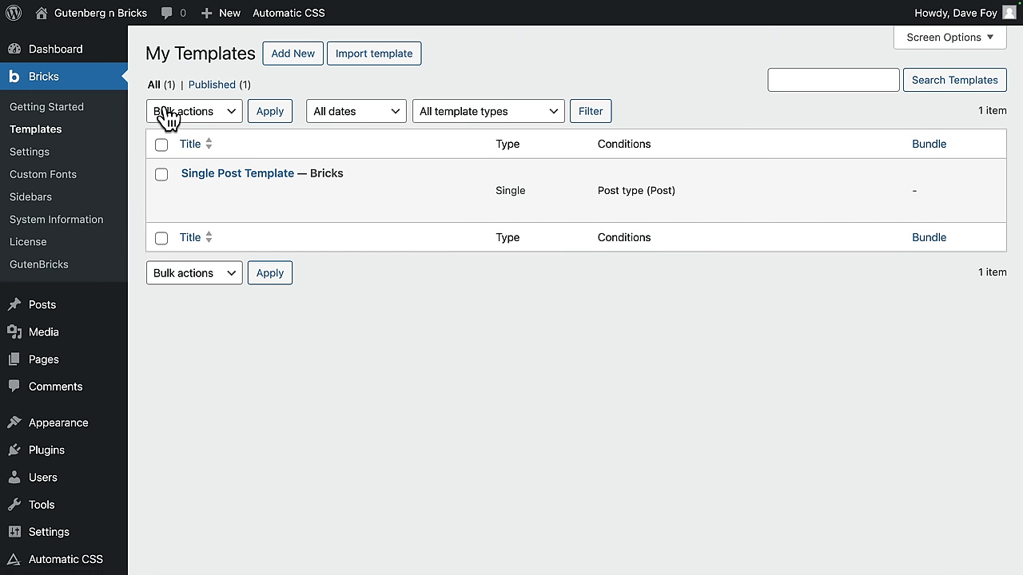
mouse_move(240, 187)
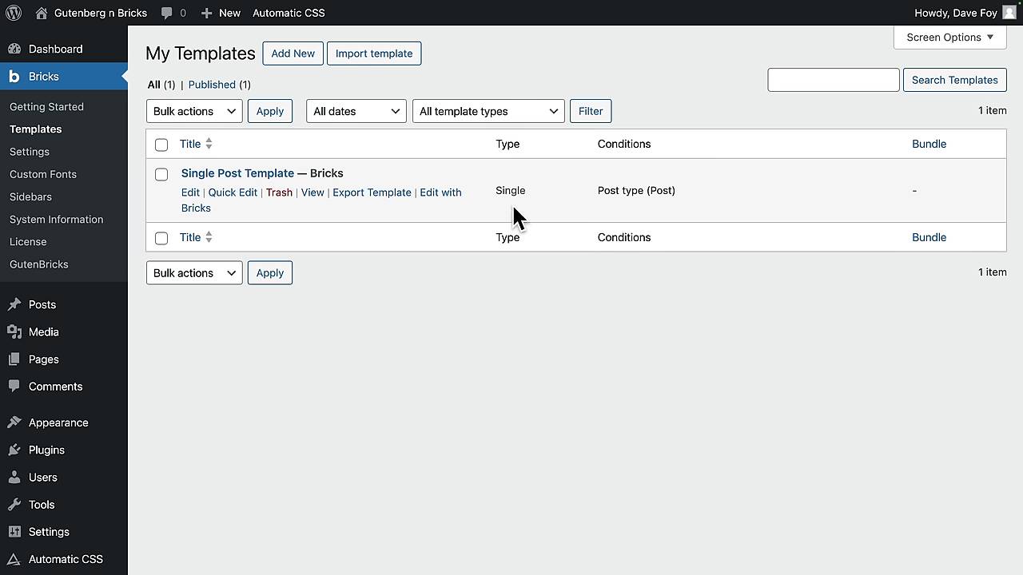
click(450, 203)
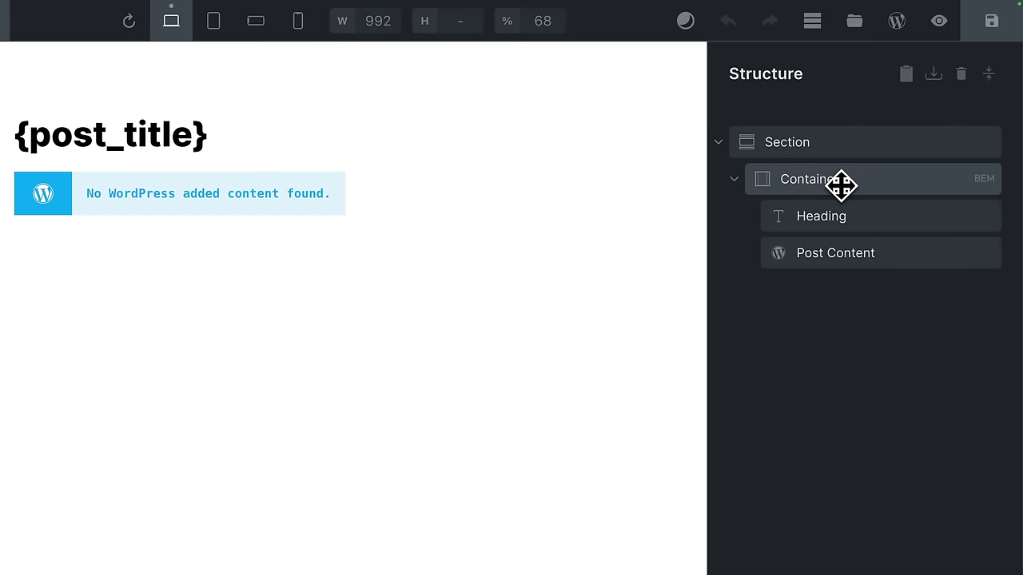
Step: Bind the heading's text to the dynamic Post title, then select the Post Content element
click(846, 221)
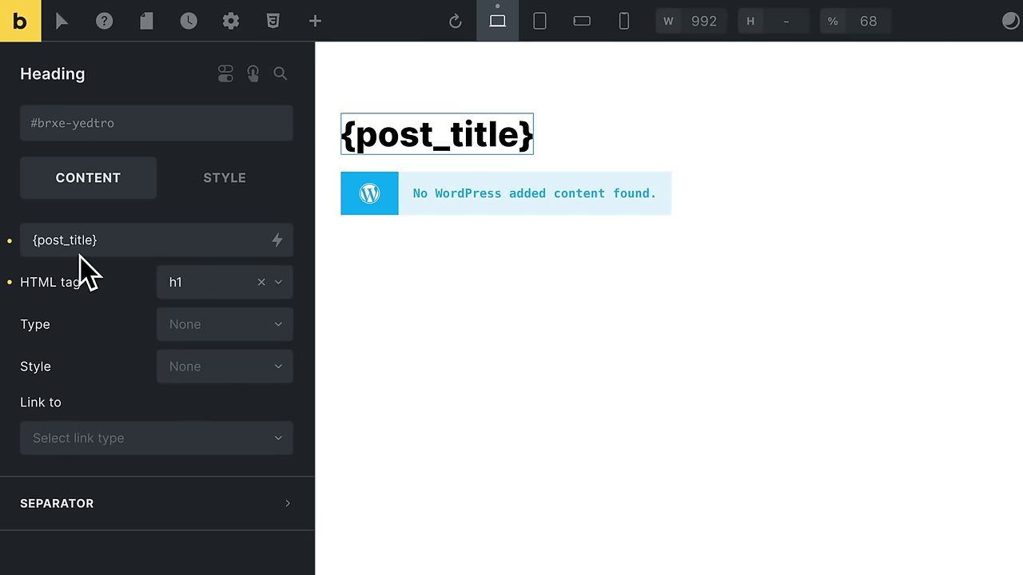
click(277, 240)
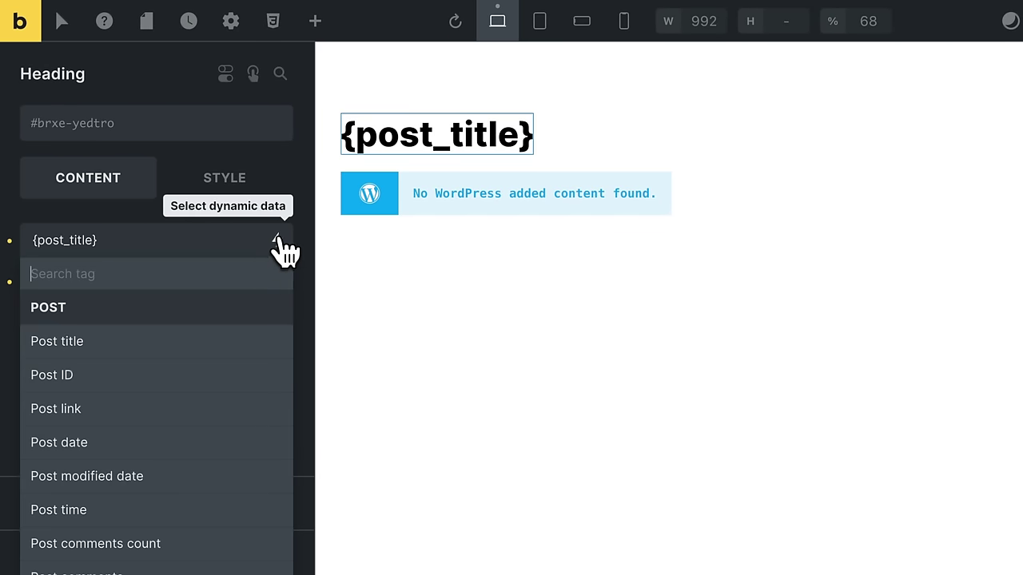
click(96, 344)
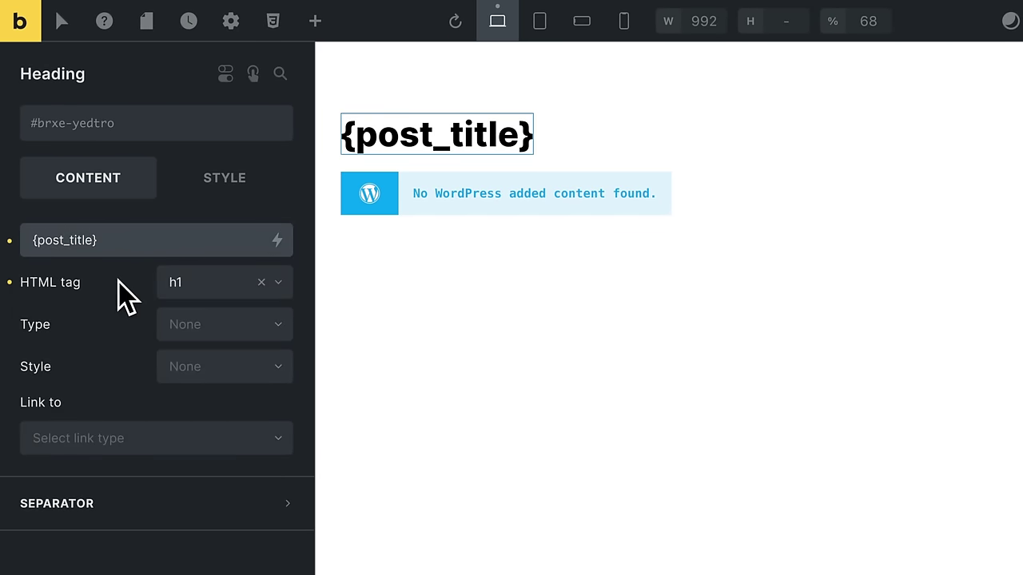
click(837, 266)
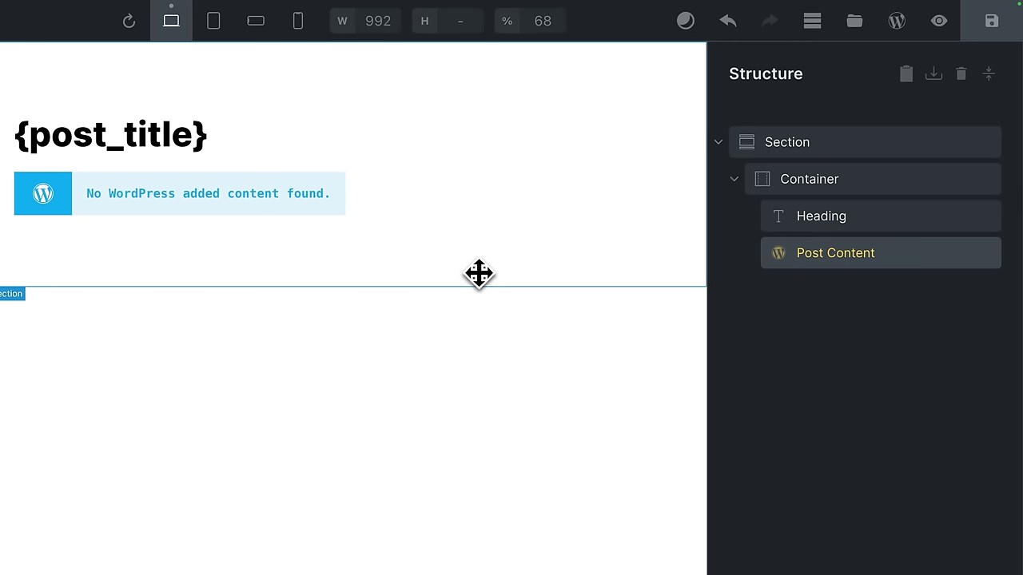
click(839, 213)
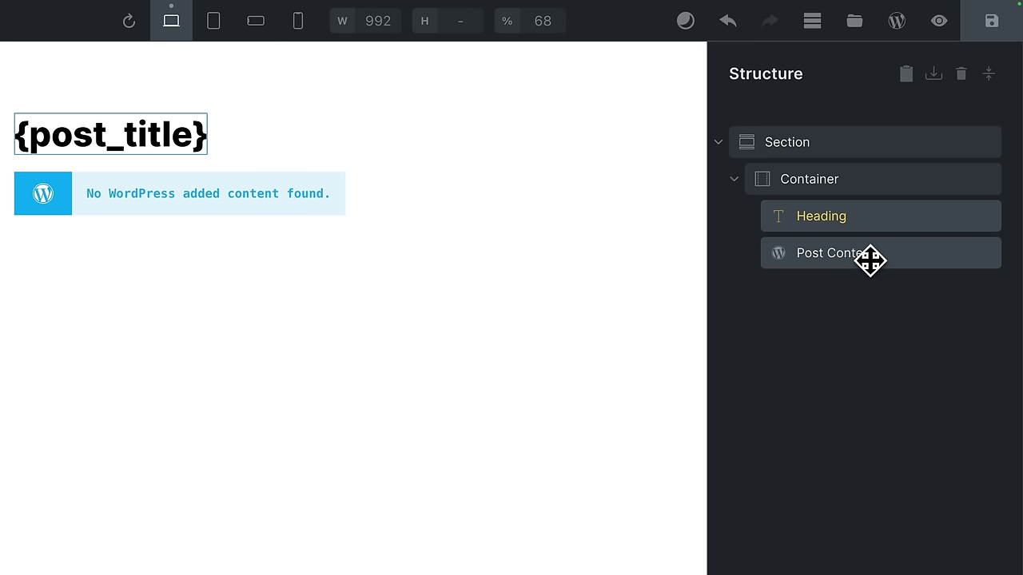
click(870, 258)
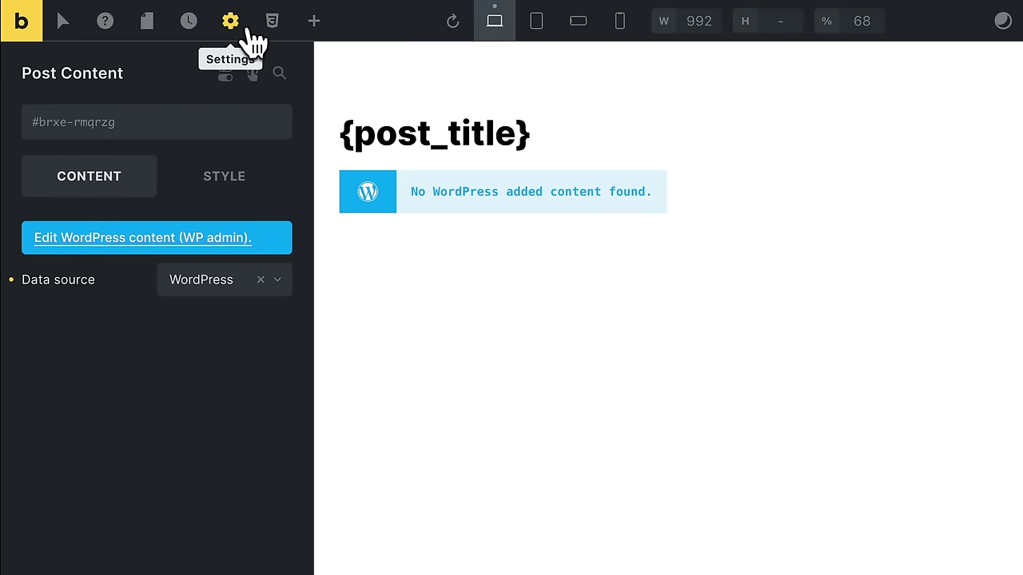
Step: Open Template Settings, expand Conditions and show the Post type condition's details
click(240, 24)
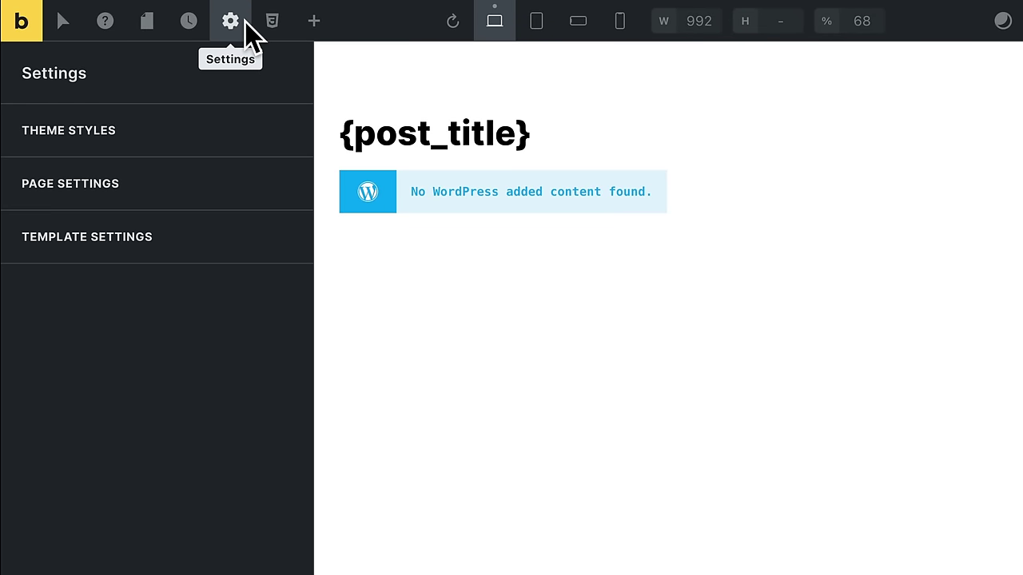
click(168, 233)
click(126, 131)
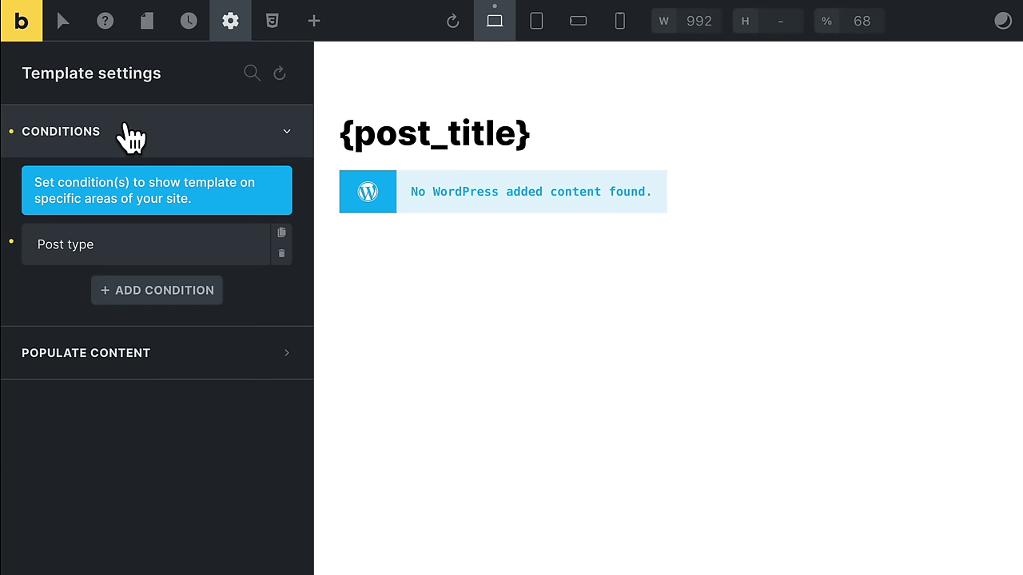
click(137, 259)
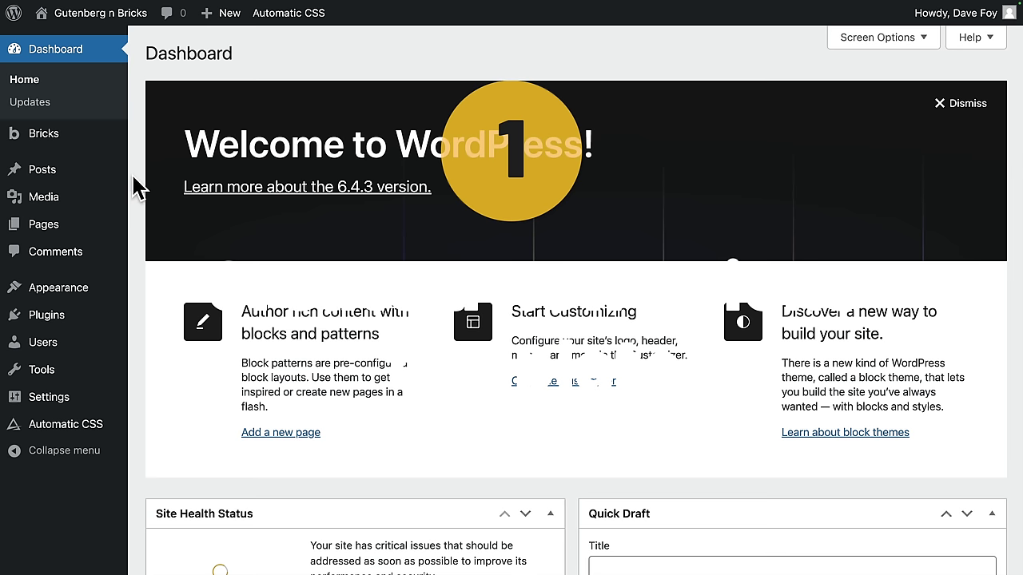
Step: Add a new Bricks template titled 'CTA 1' with template type GutenBricks - Block
mouse_move(21, 148)
click(169, 162)
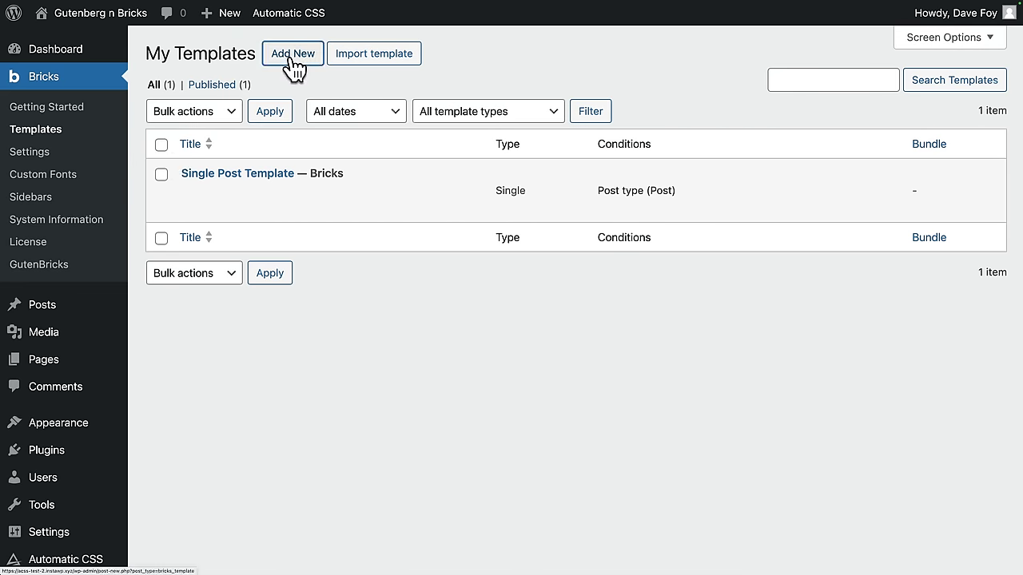
click(293, 56)
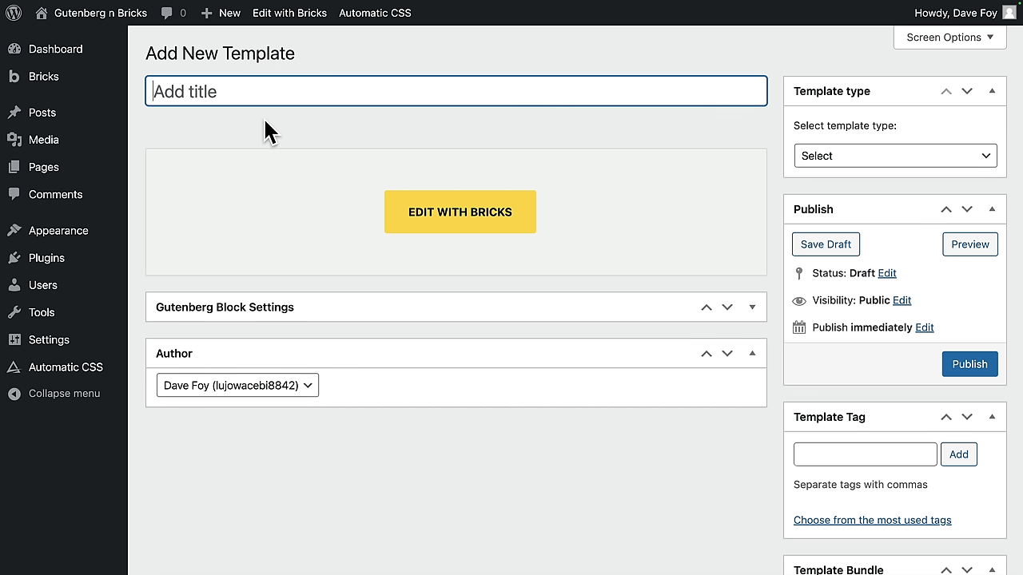
text(CTA 1)
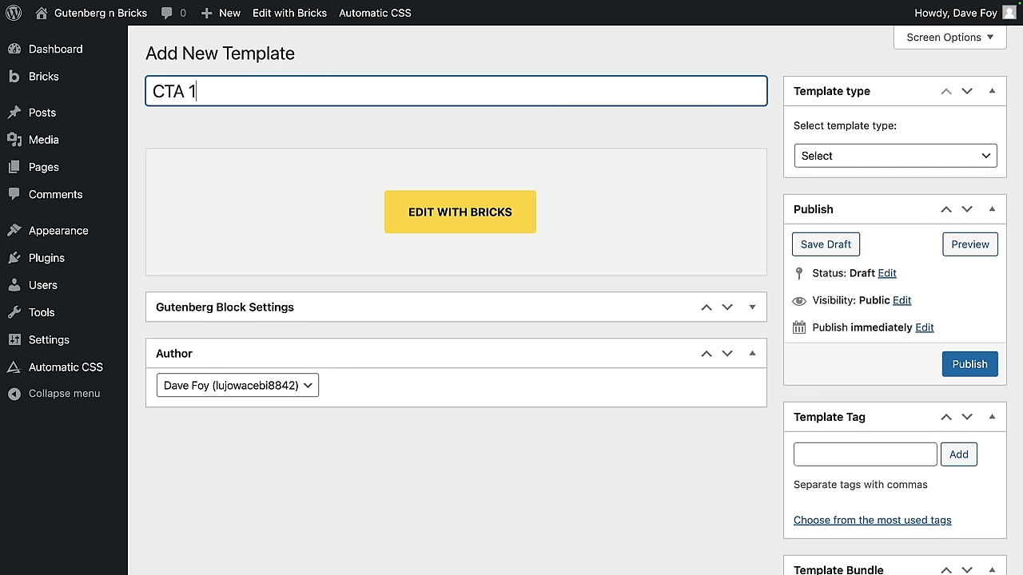
click(265, 122)
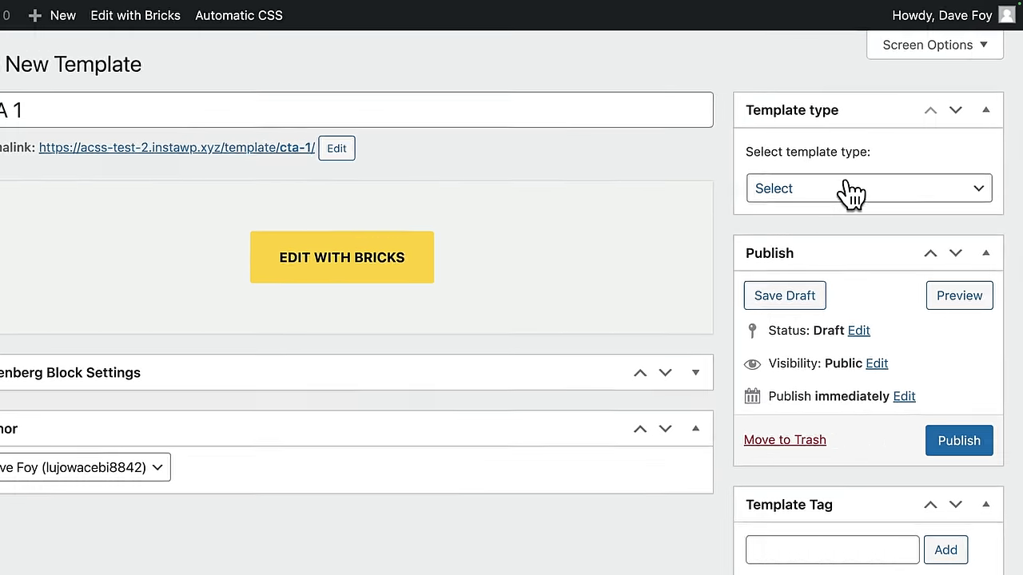
click(879, 159)
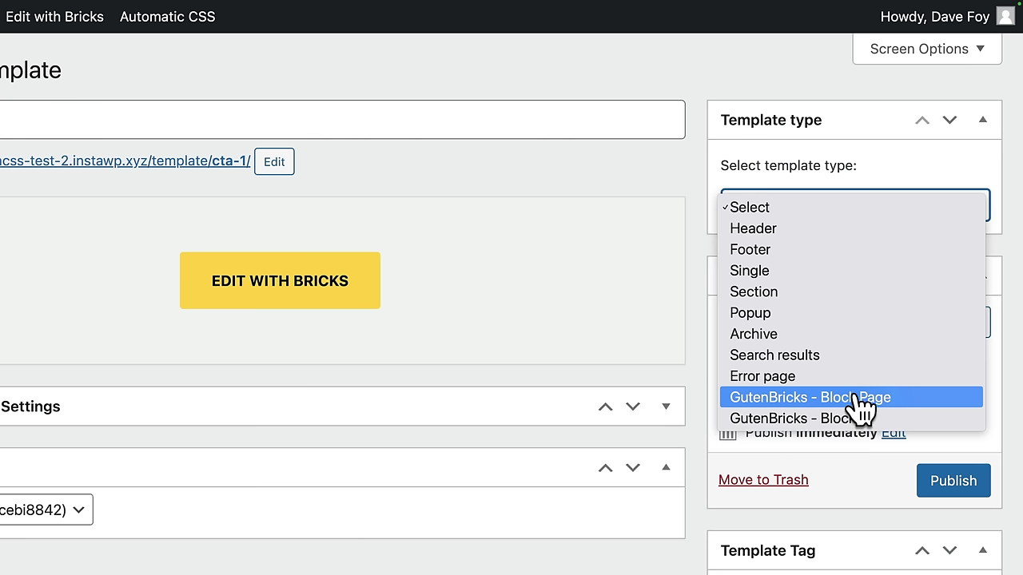
click(766, 422)
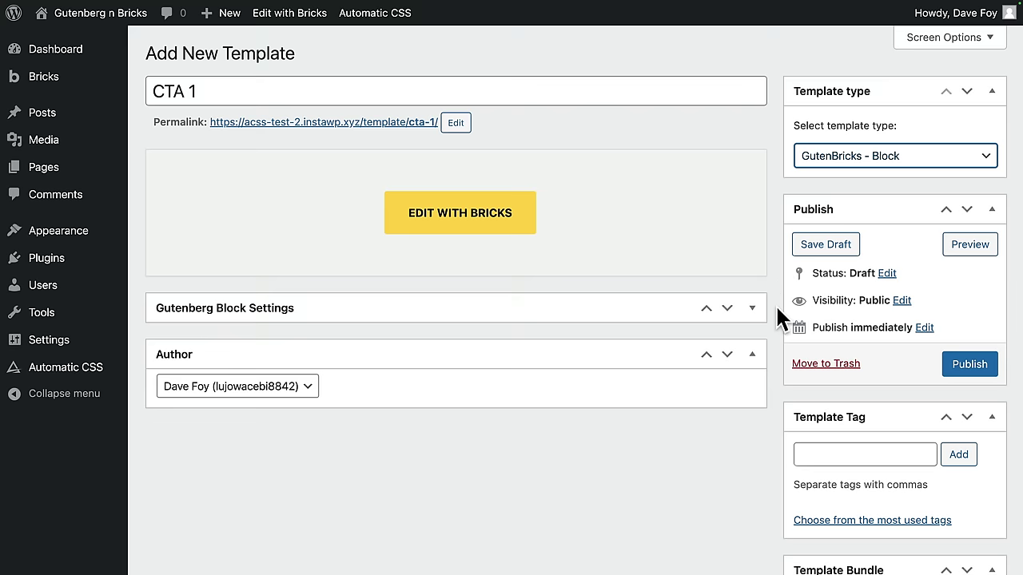
scroll(777, 307, down, 5)
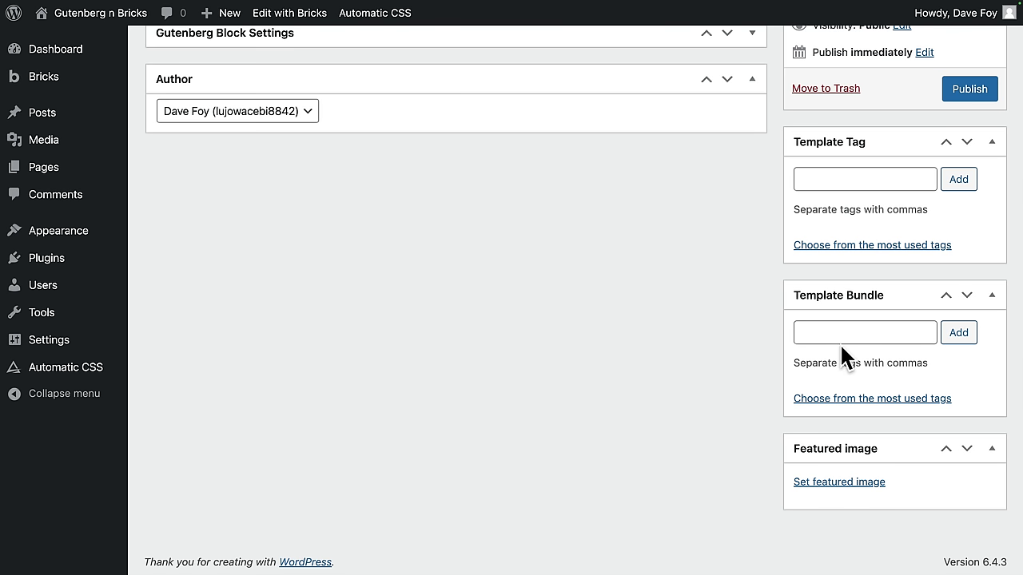
scroll(623, 343, up, 3)
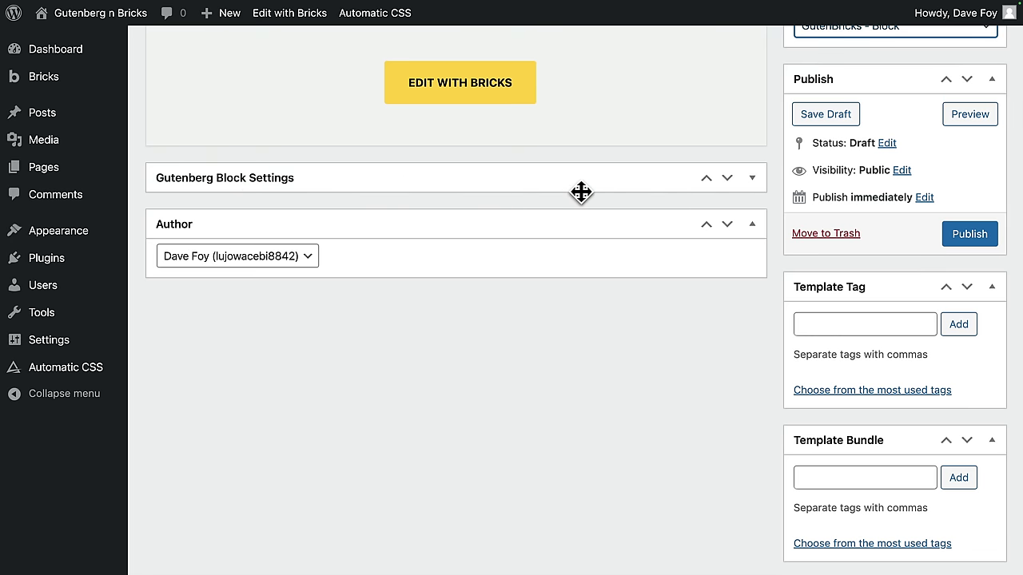
click(752, 178)
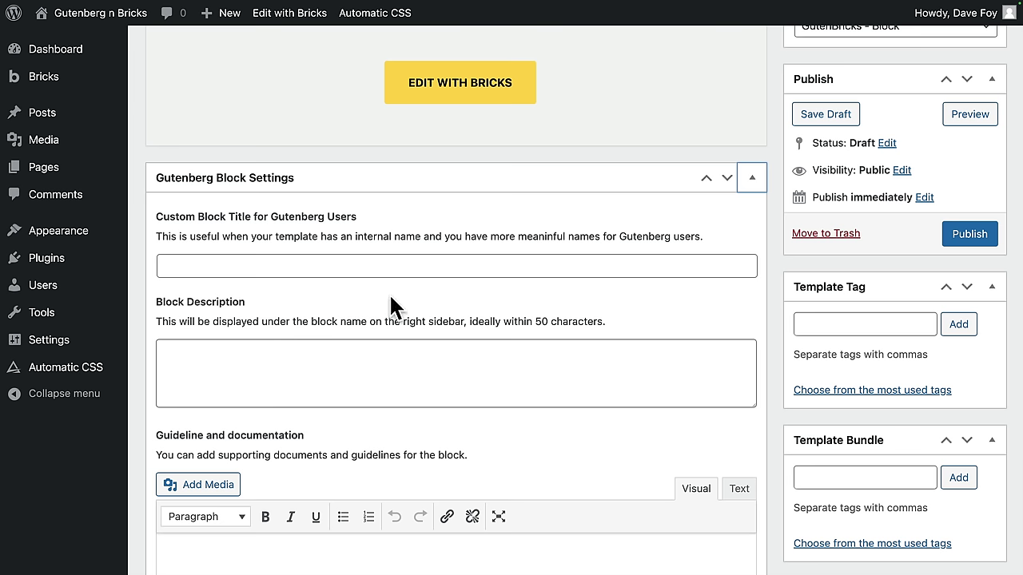
click(328, 266)
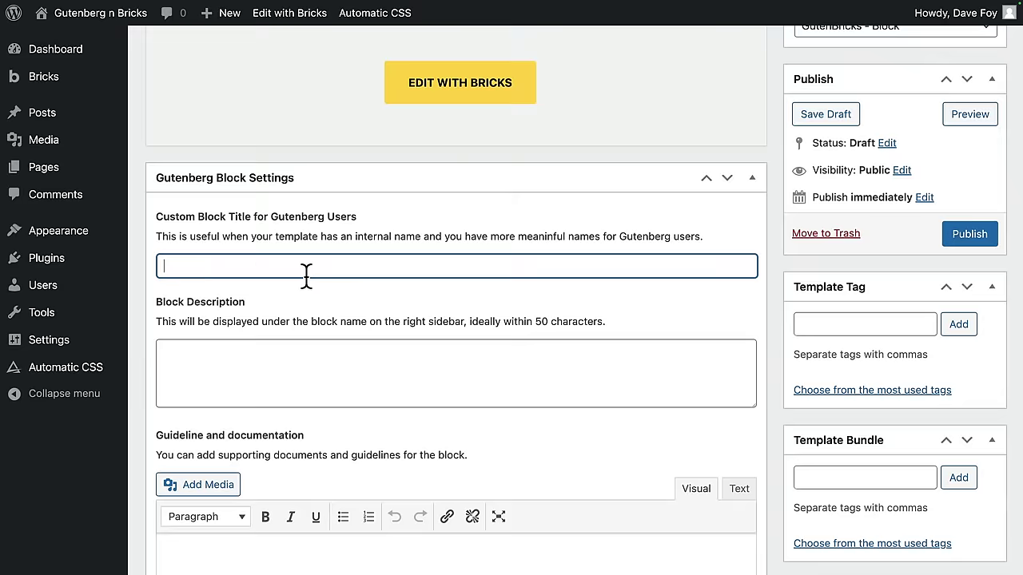
scroll(306, 274, up, 2)
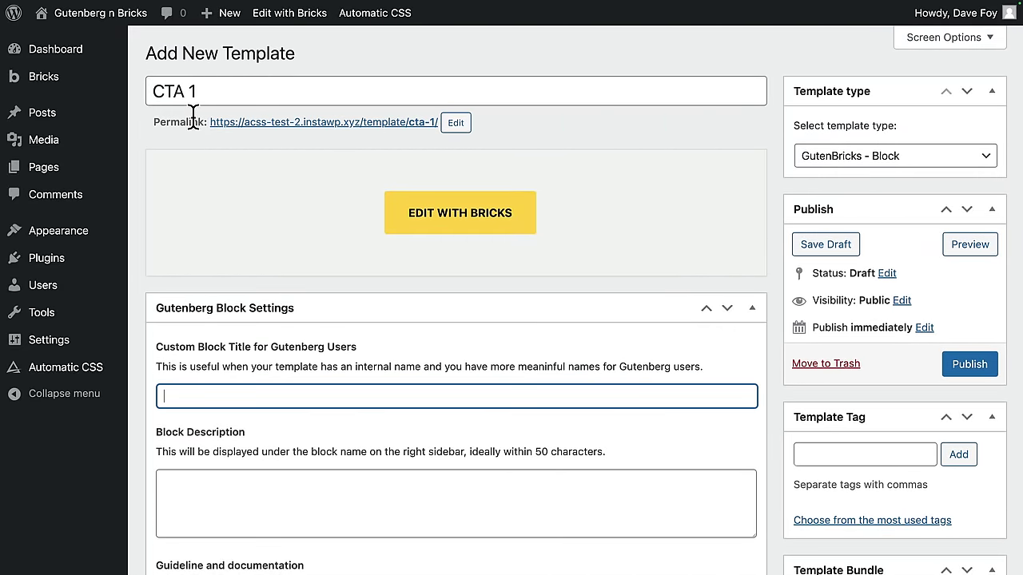
scroll(301, 171, down, 2)
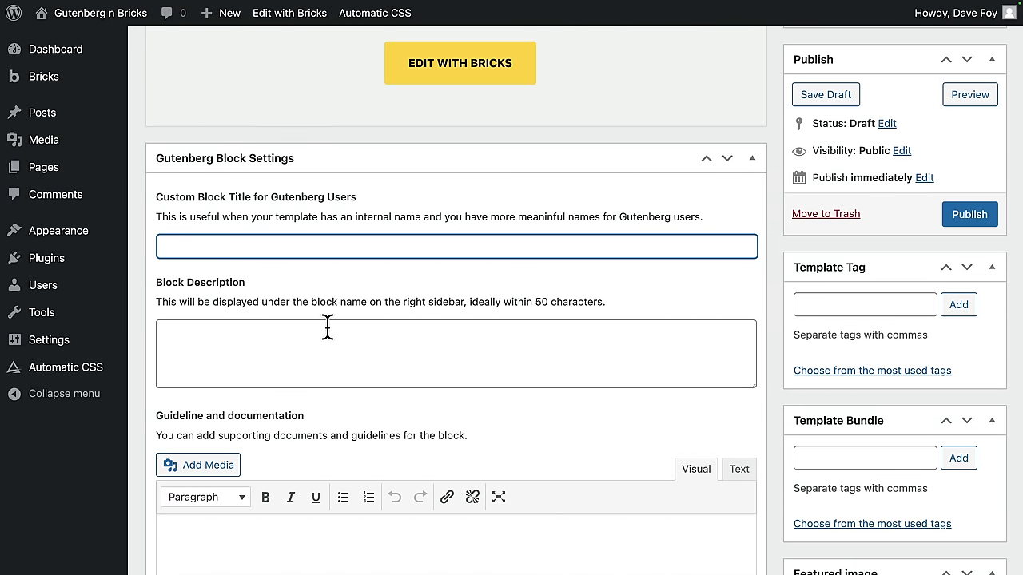
scroll(345, 338, down, 2)
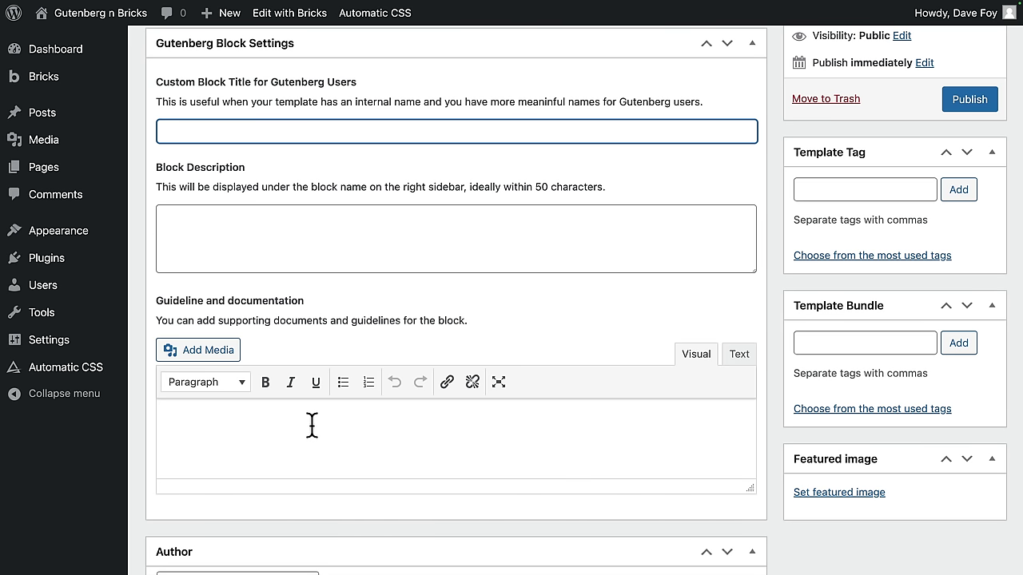
scroll(429, 354, up, 2)
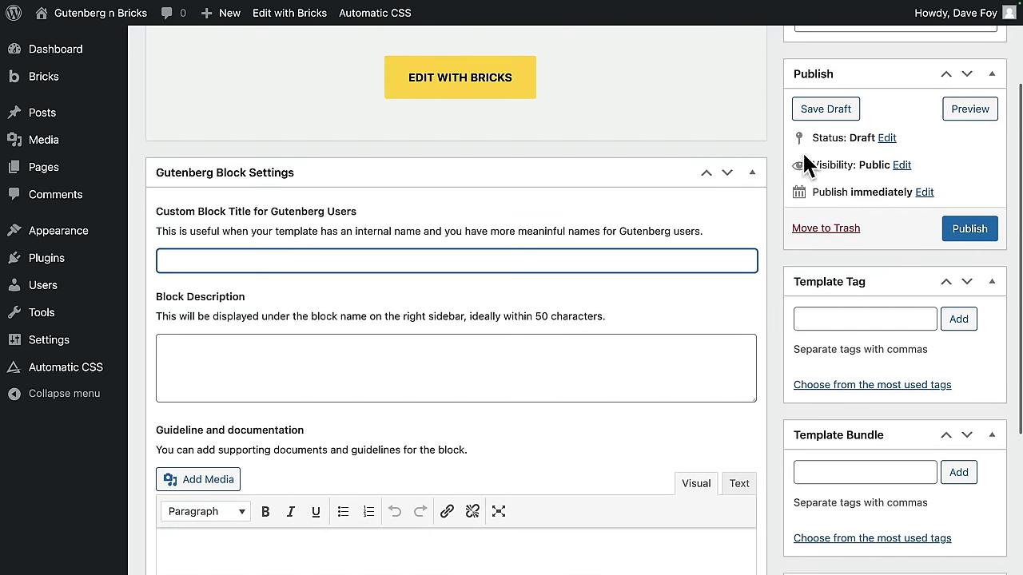
click(755, 174)
scroll(755, 178, up, 2)
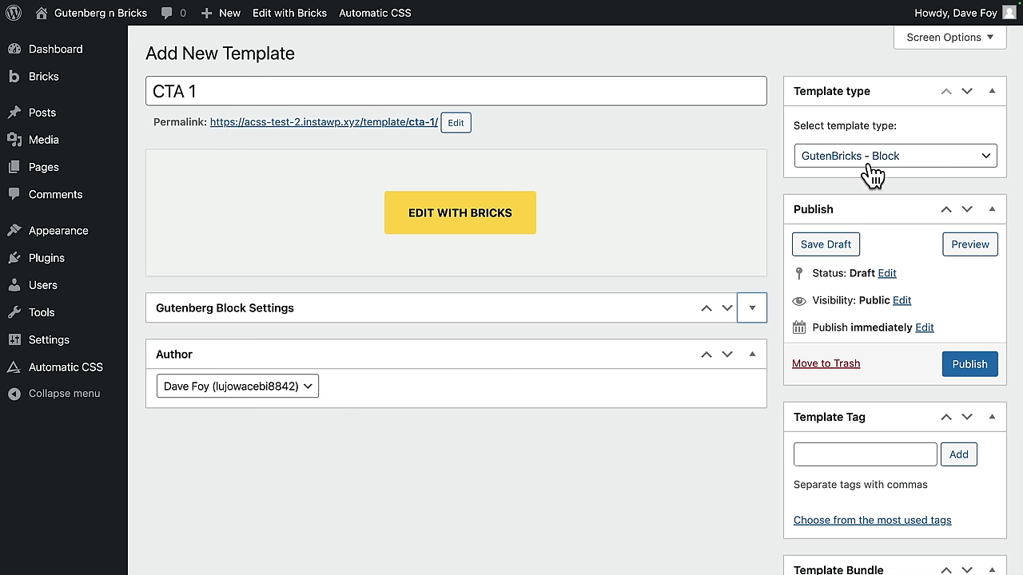
Step: Publish CTA 1 and open the template library with Frames as the source
click(969, 366)
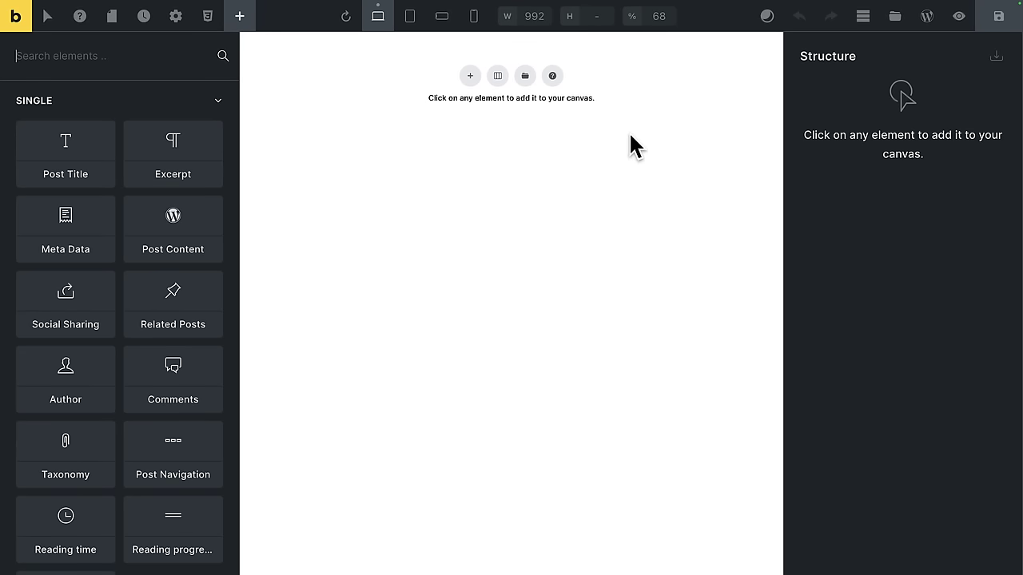
click(893, 18)
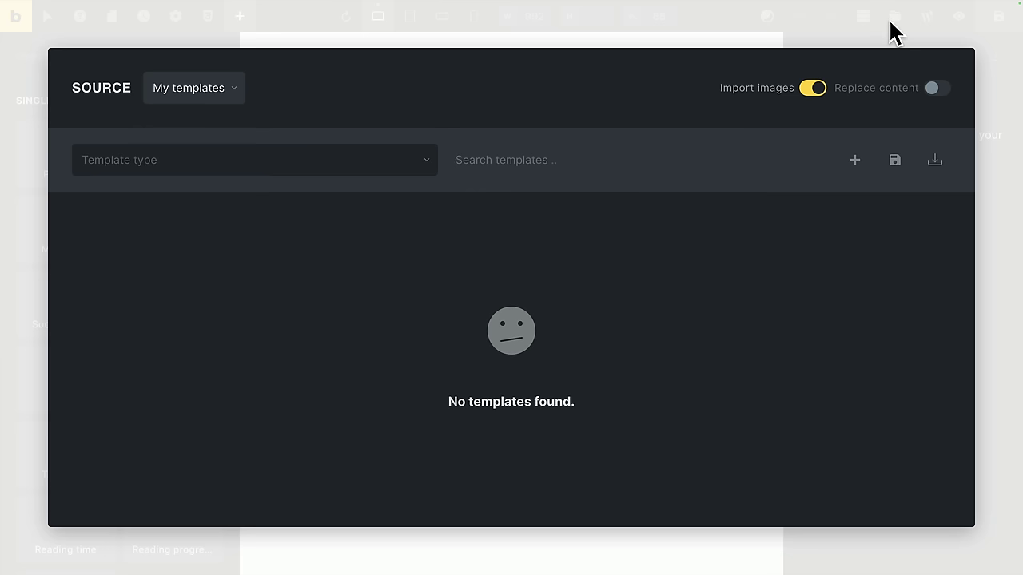
click(213, 100)
click(201, 187)
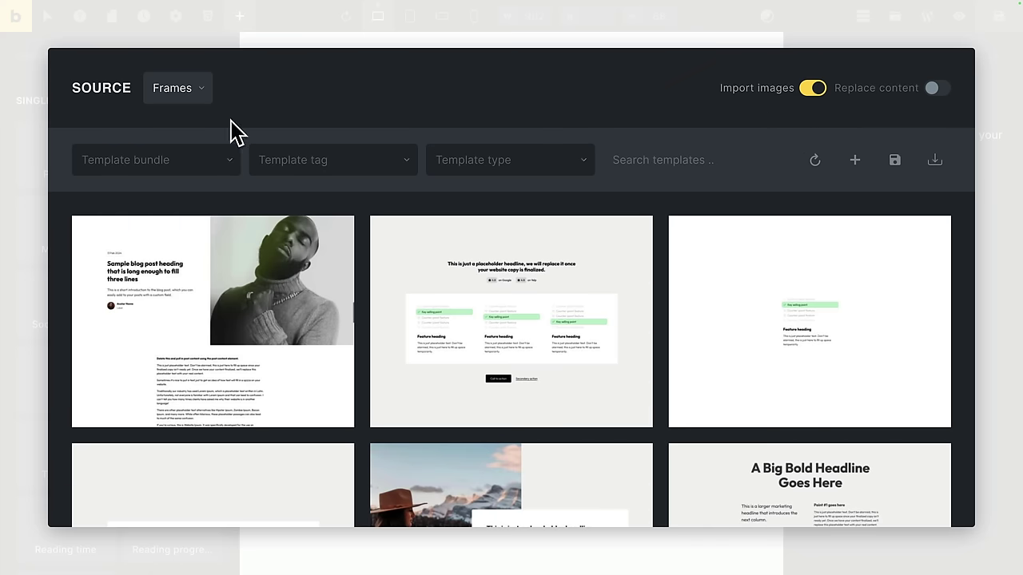
Step: Filter the library to the CTAs bundle and insert CTA Card Alpha
click(192, 163)
scroll(200, 268, down, 1)
scroll(200, 268, down, 2)
click(126, 331)
scroll(360, 354, down, 15)
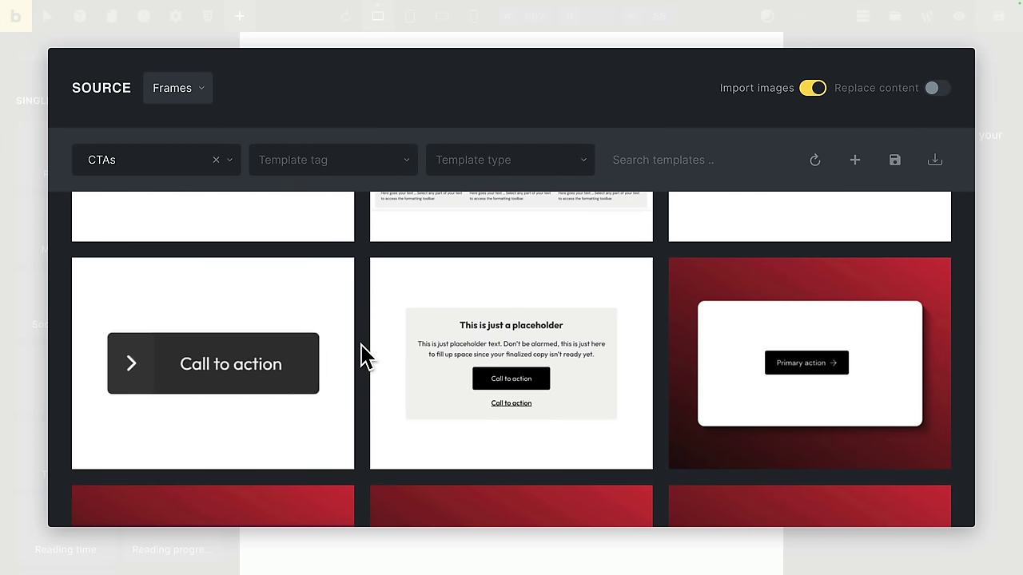
mouse_move(532, 406)
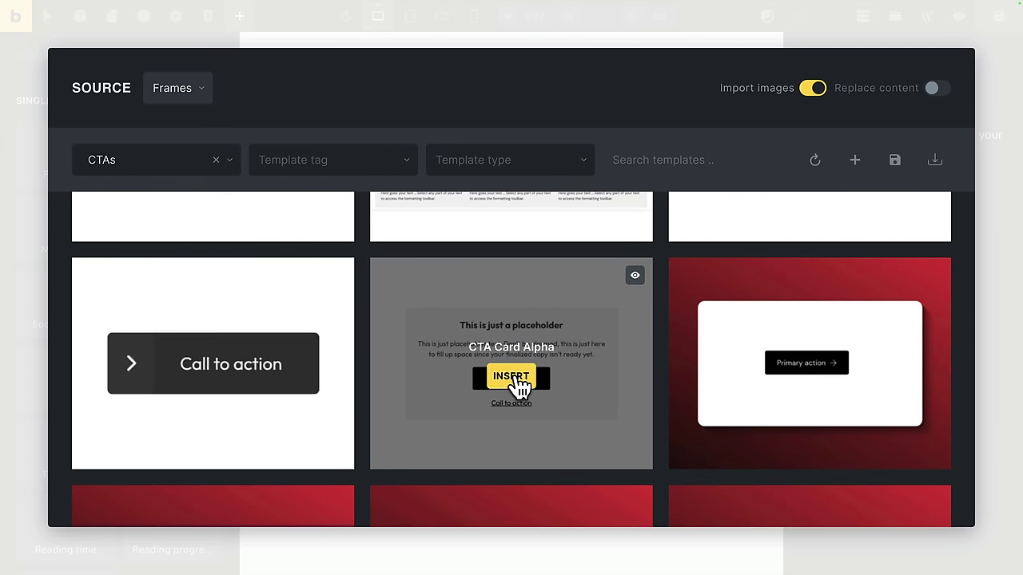
click(515, 377)
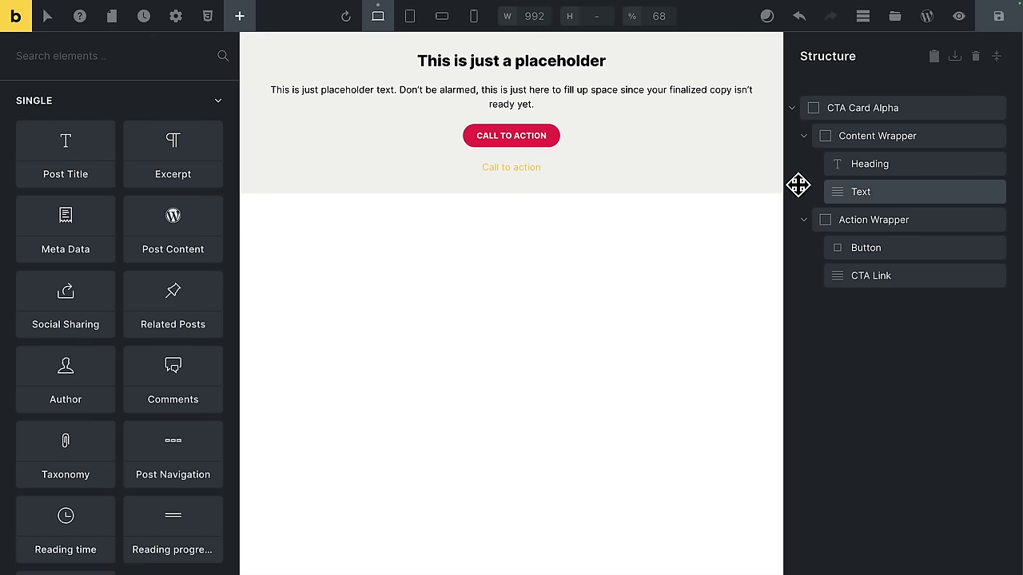
Step: Delete the CTA Link element from the card in the Structure panel
right_click(873, 276)
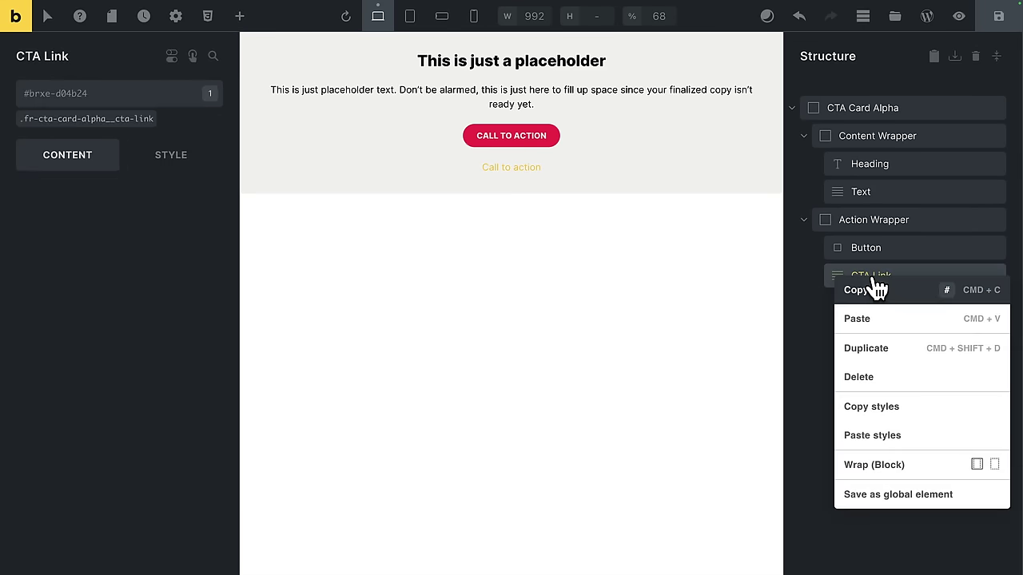
click(869, 378)
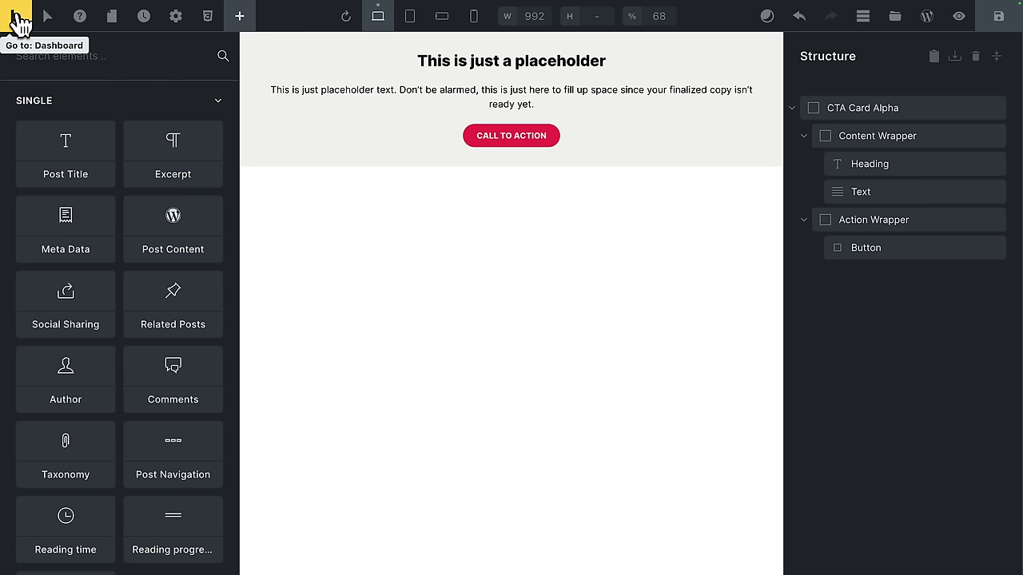
Step: Return to the Dashboard and keep Toolbar logo link set to Dashboard in Bricks Builder settings
click(20, 24)
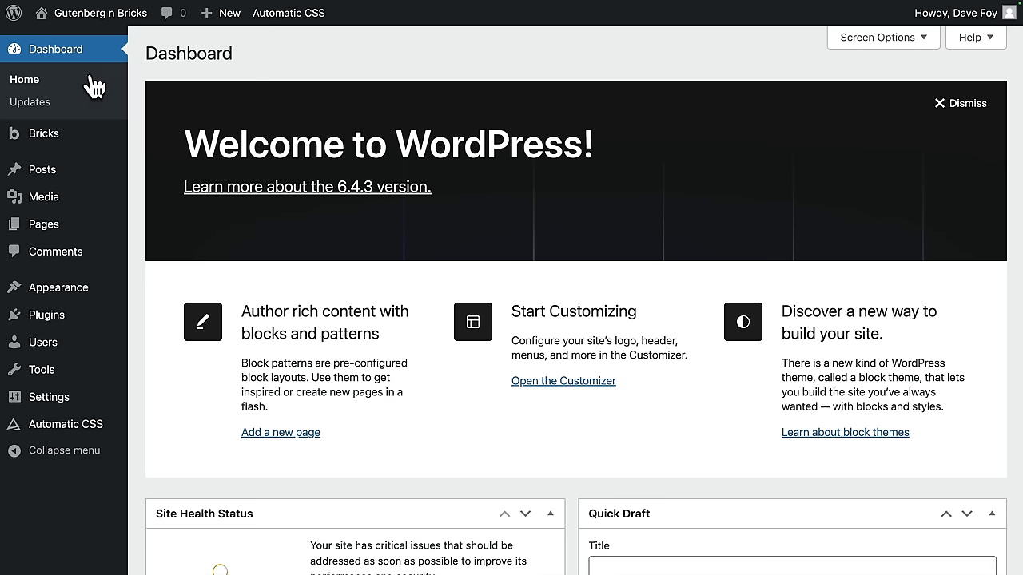
mouse_move(70, 136)
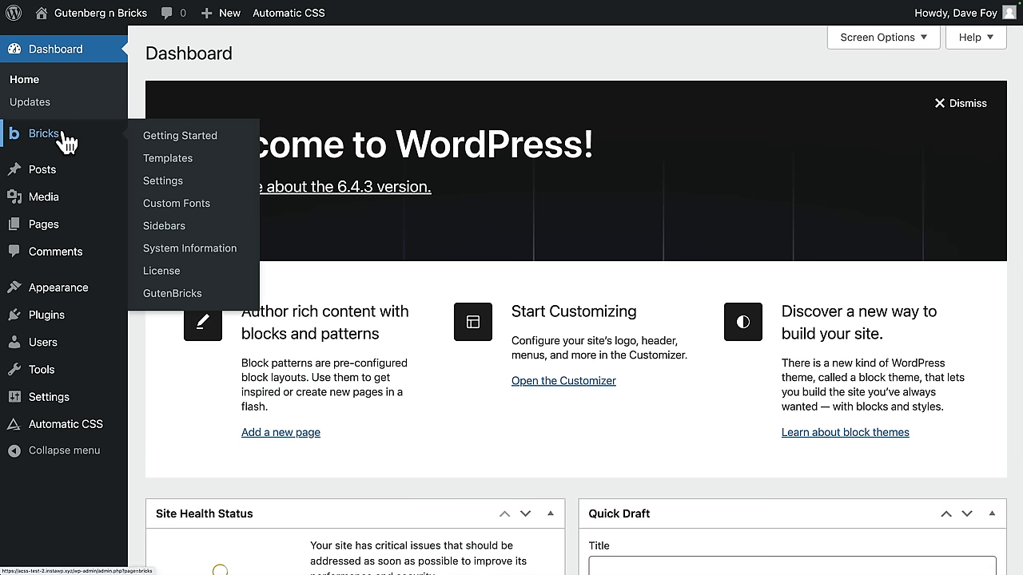
click(171, 192)
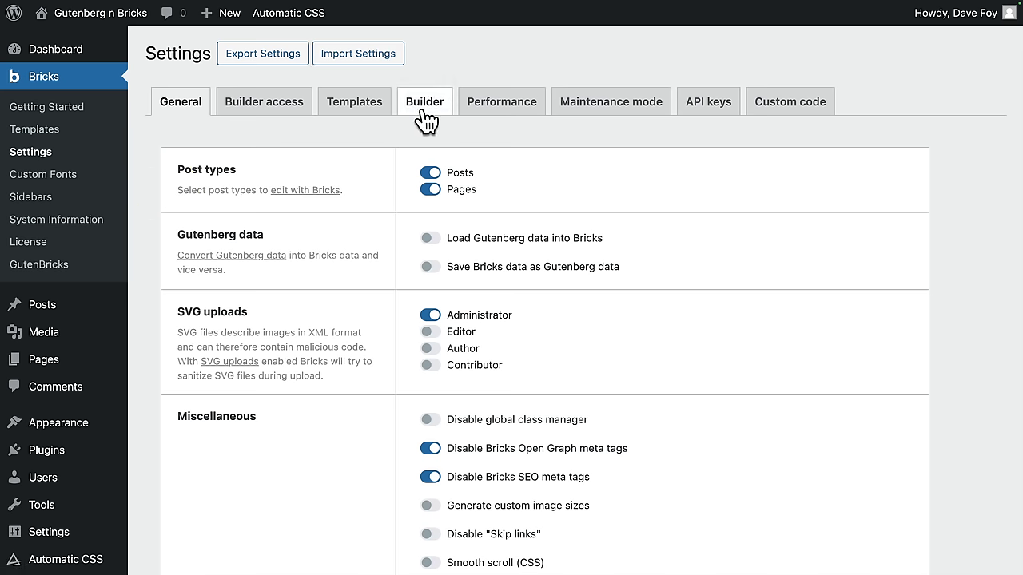
click(421, 111)
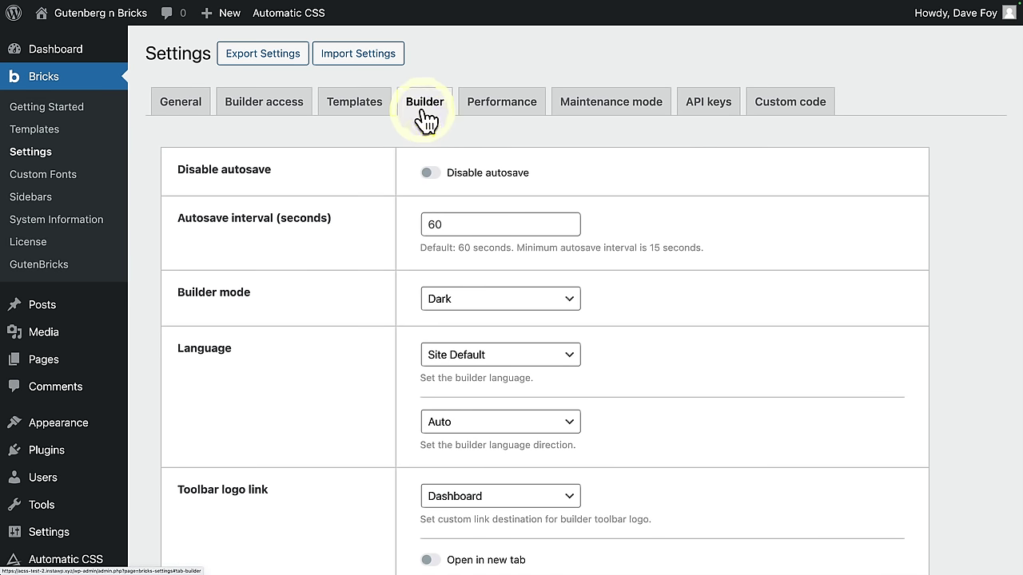
scroll(335, 298, down, 5)
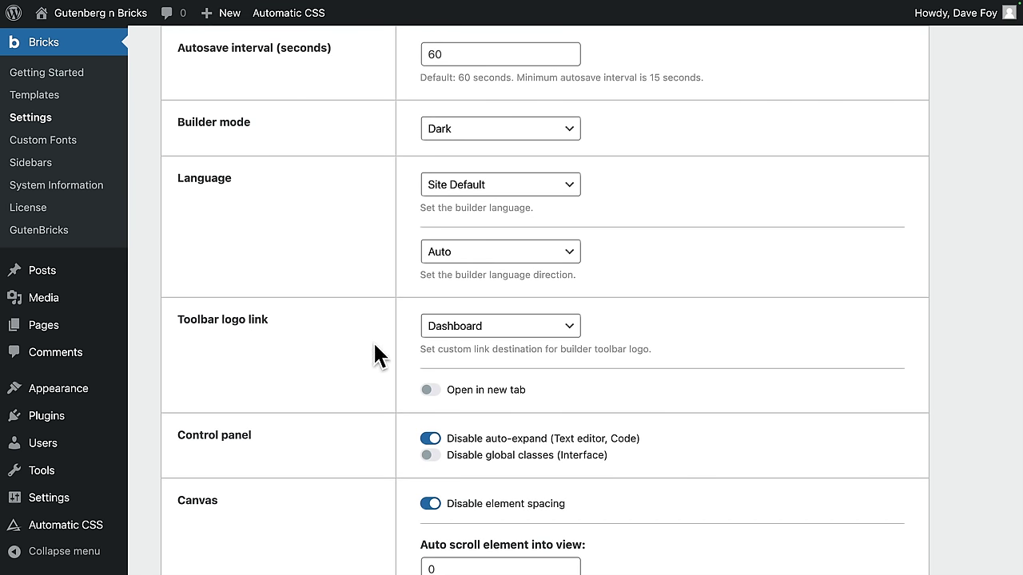
click(530, 342)
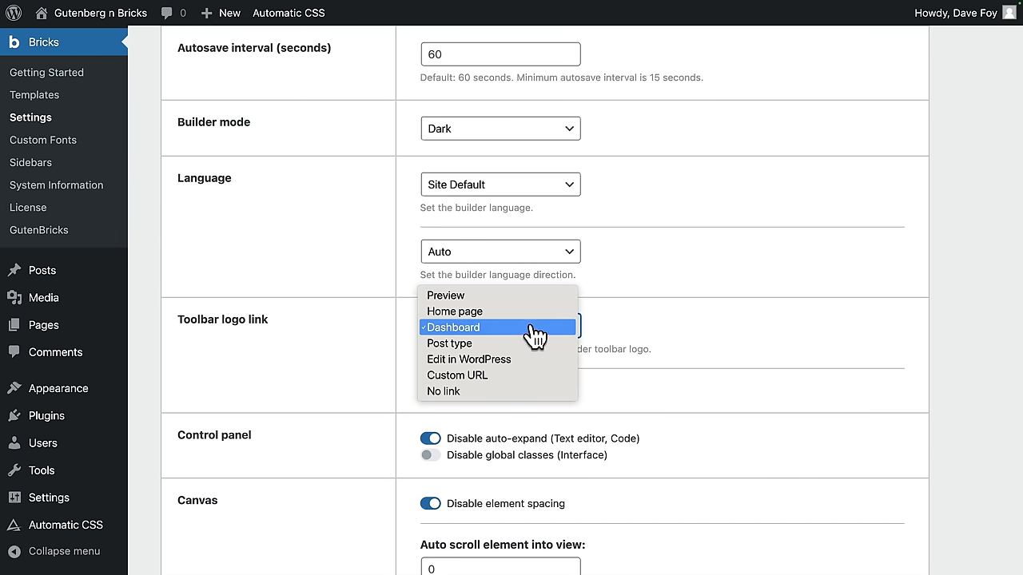
click(534, 336)
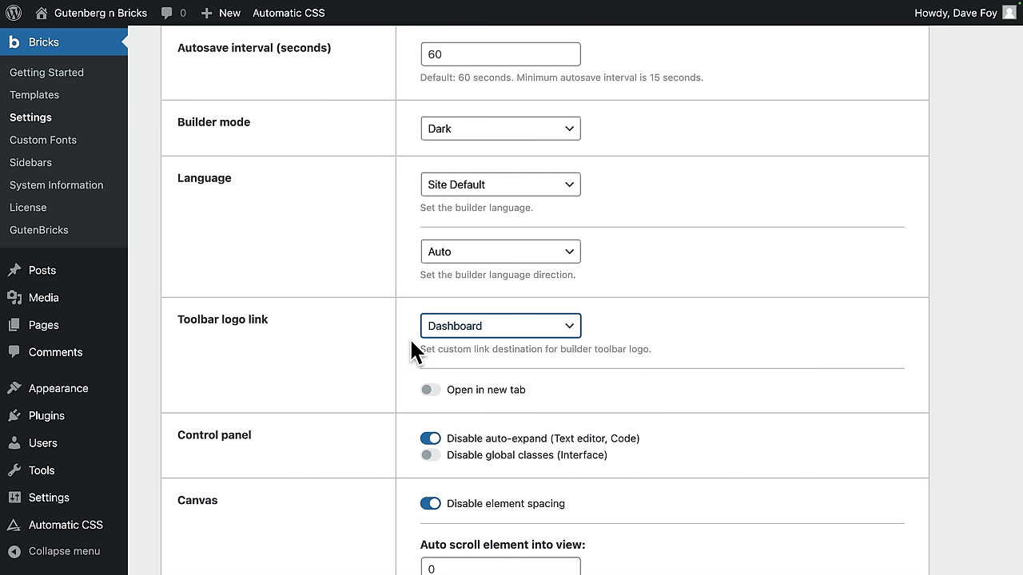
Step: Open 'A new post' from All Posts for editing
mouse_move(69, 279)
click(139, 272)
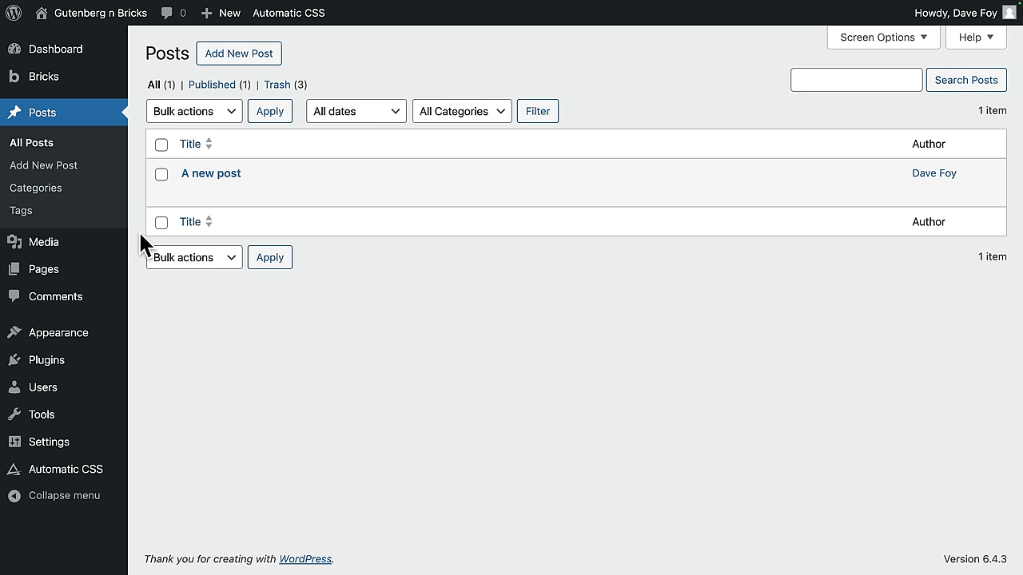
mouse_move(229, 178)
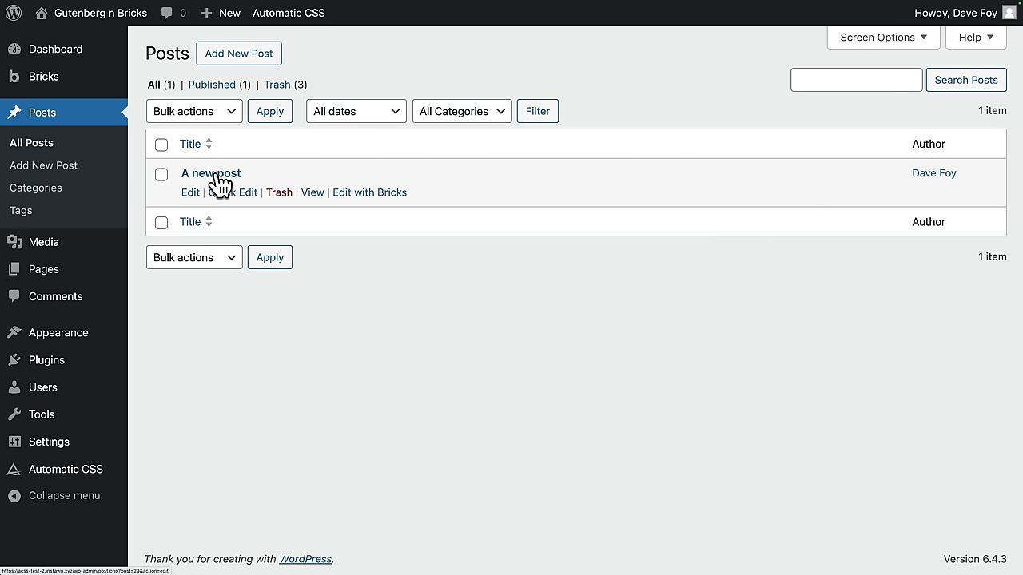
click(220, 183)
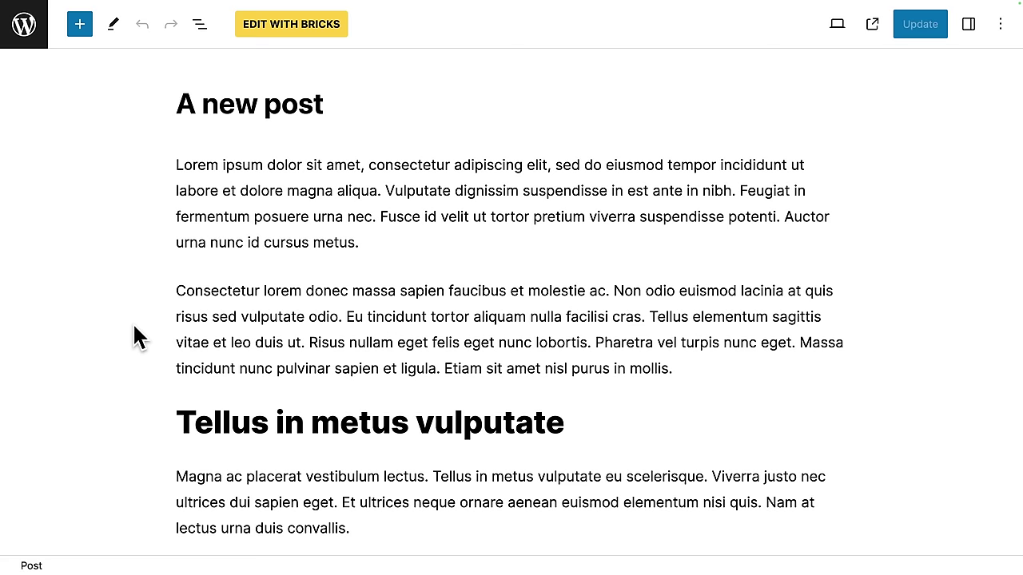
Step: Add a new block after the second paragraph and type /cta to find CTA 1
scroll(283, 347, down, 3)
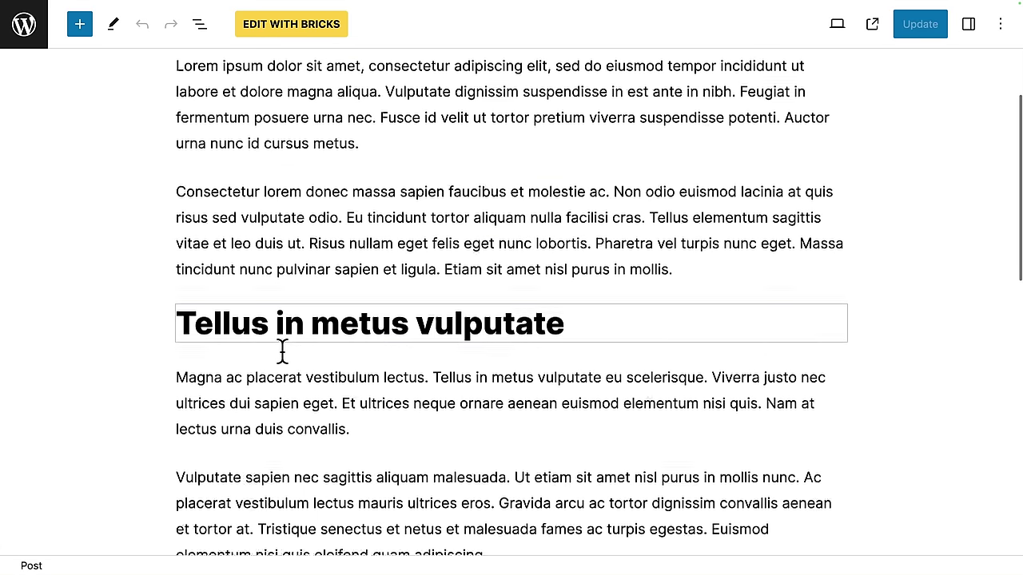
scroll(282, 351, up, 3)
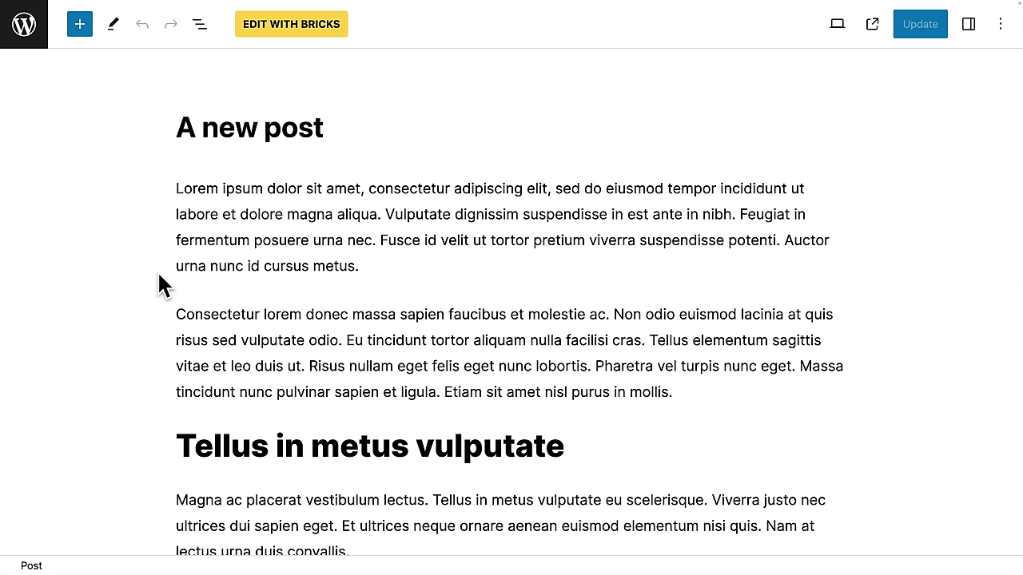
scroll(371, 277, down, 2)
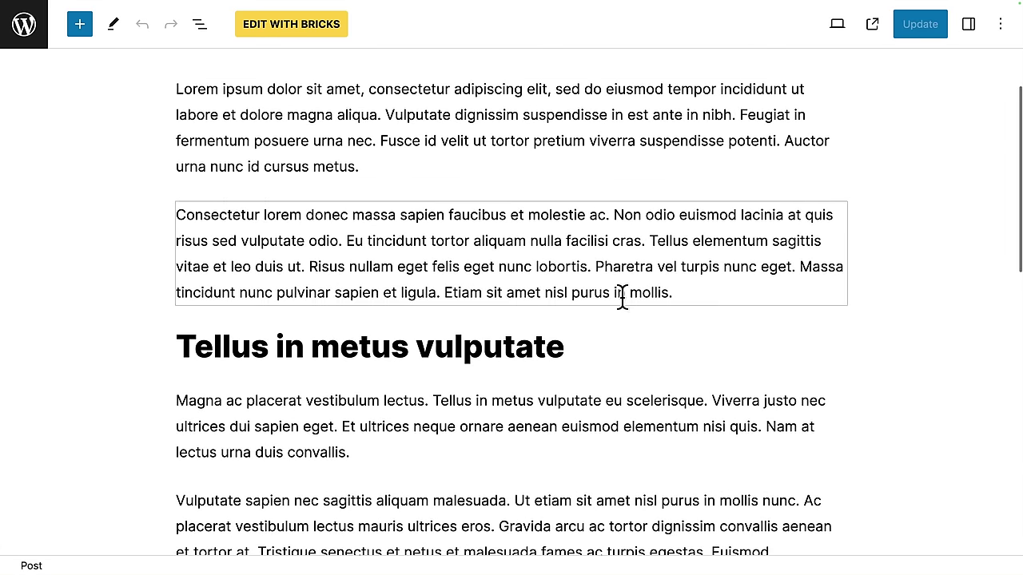
click(688, 290)
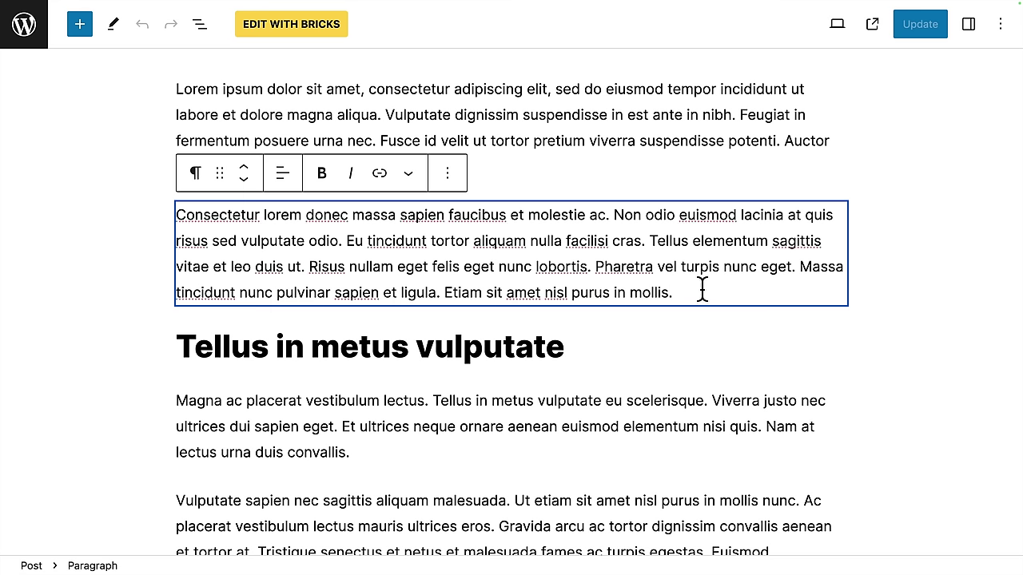
key(Return)
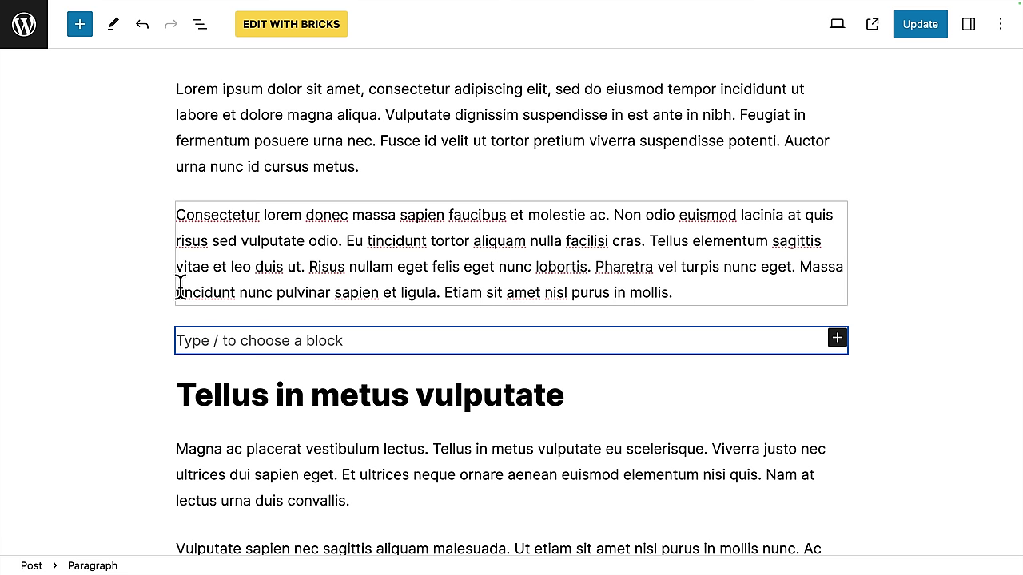
text(/)
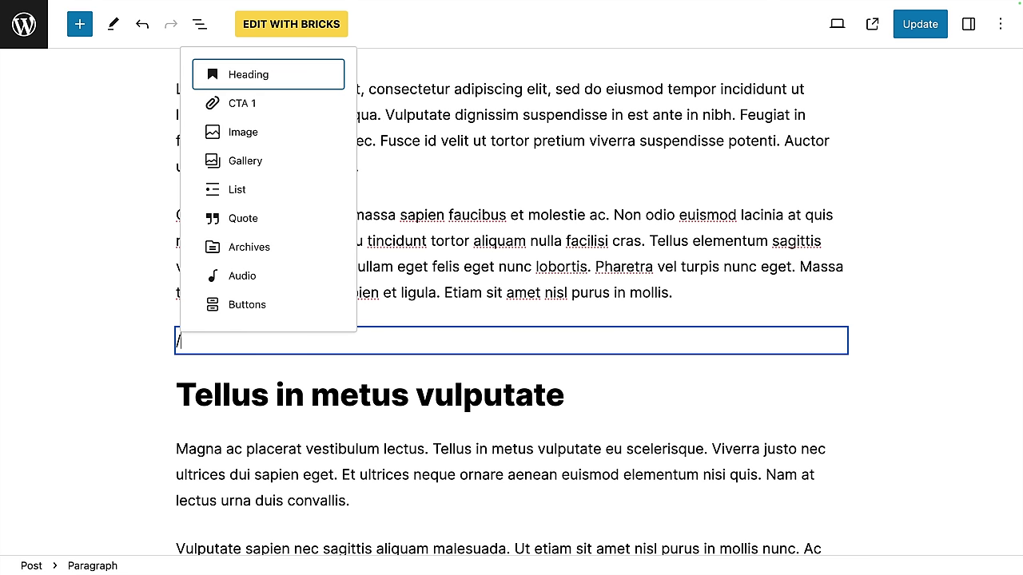
text(cta)
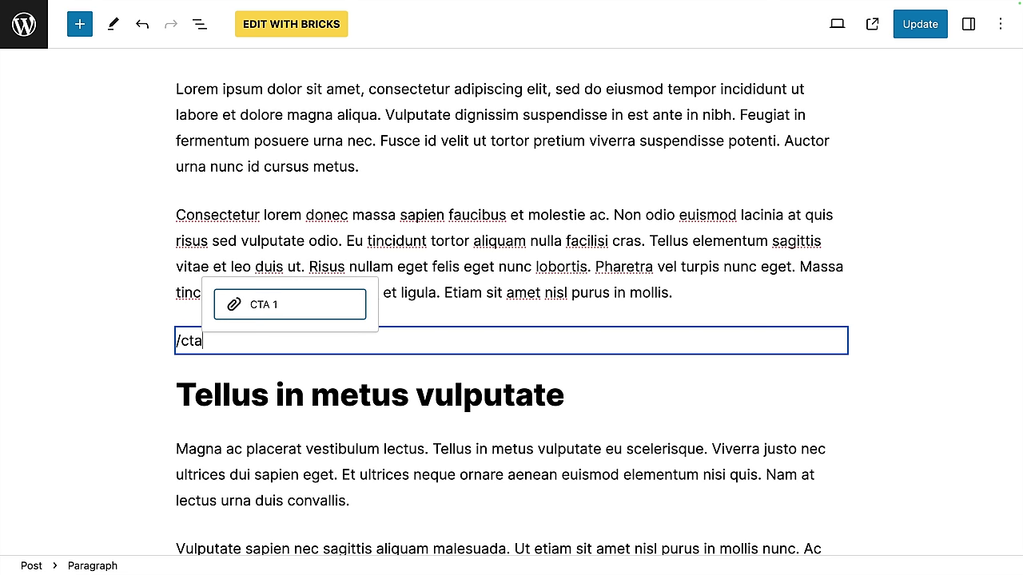
Step: Insert the CTA 1 block and change its heading to 'Download Our Lead Magnet'
click(272, 320)
scroll(135, 392, down, 2)
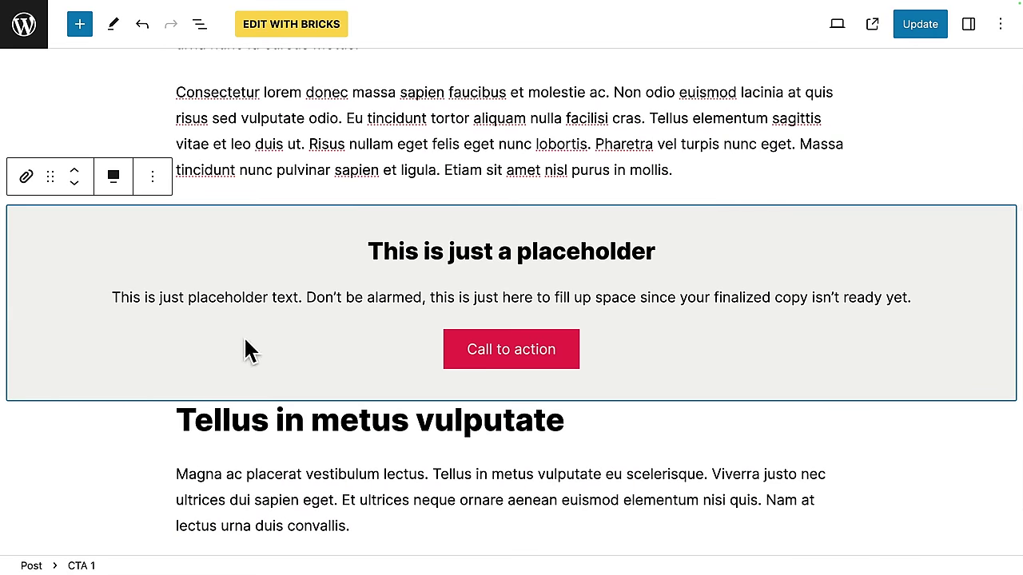
drag(448, 253, 489, 257)
triple_click(489, 257)
text(Do)
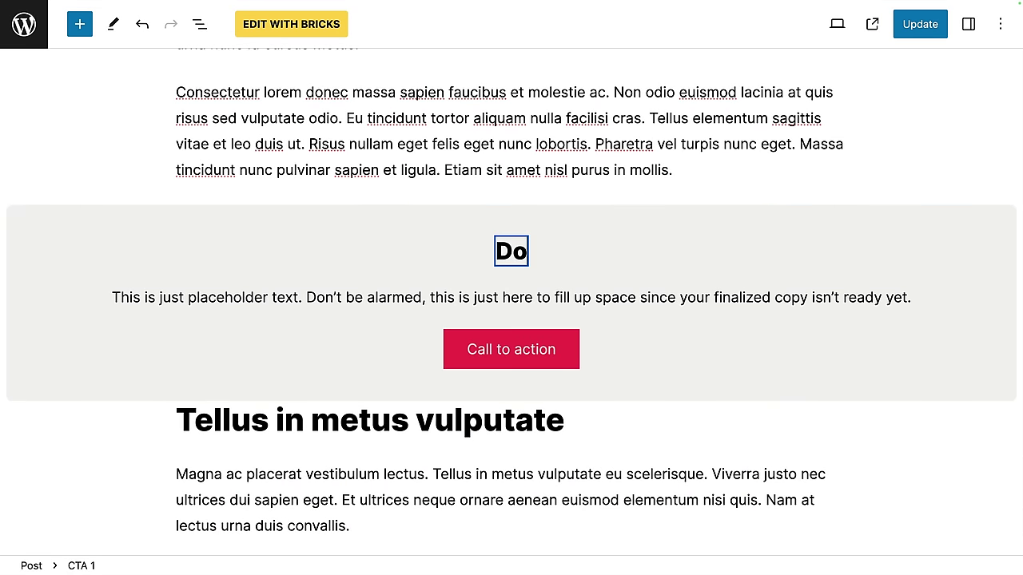
text(wnload Our Lead Magnet)
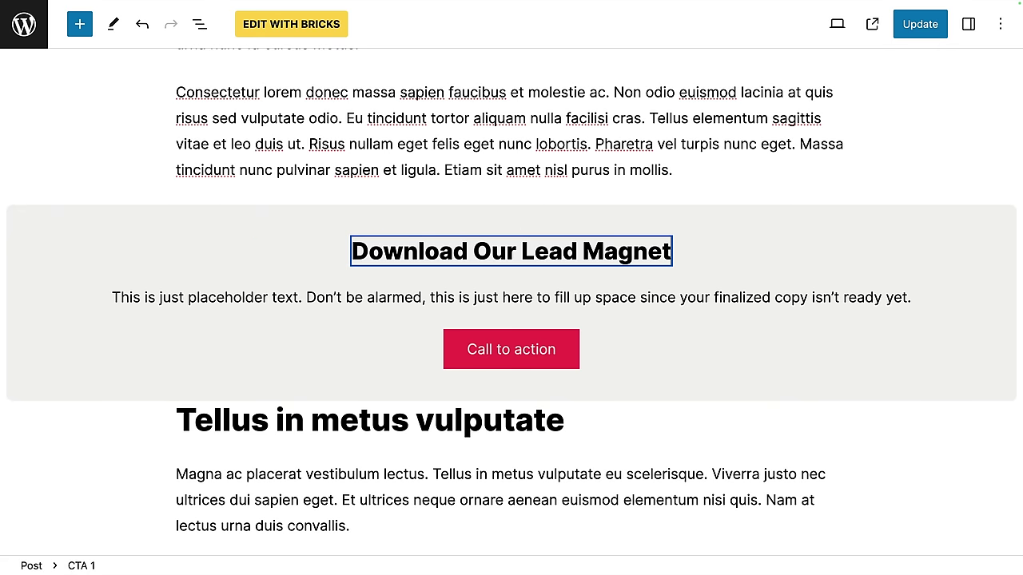
Step: Replace the placeholder paragraph and set the button text to 'Download Now'
triple_click(491, 302)
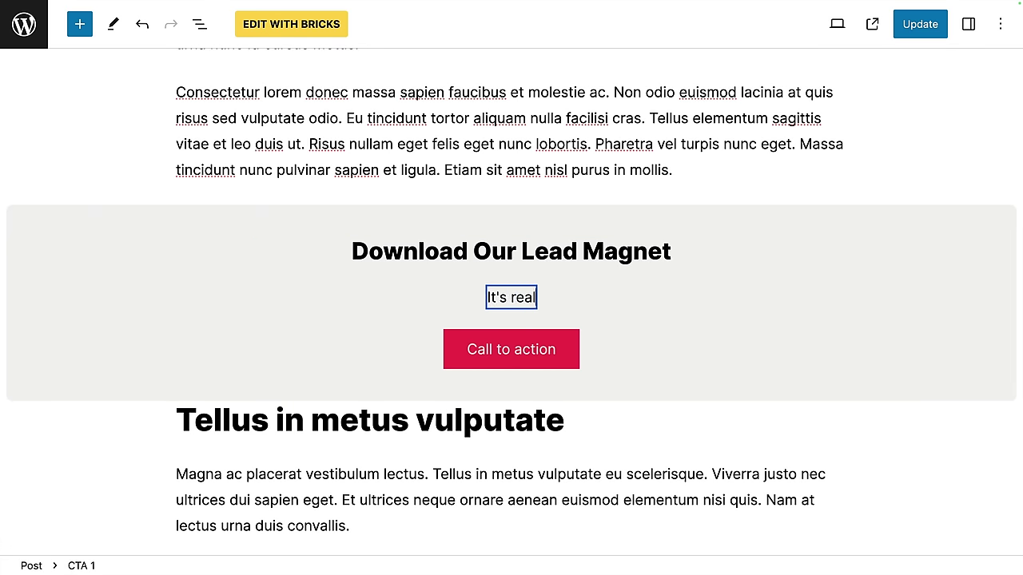
text(y very good indeed.)
double_click(475, 352)
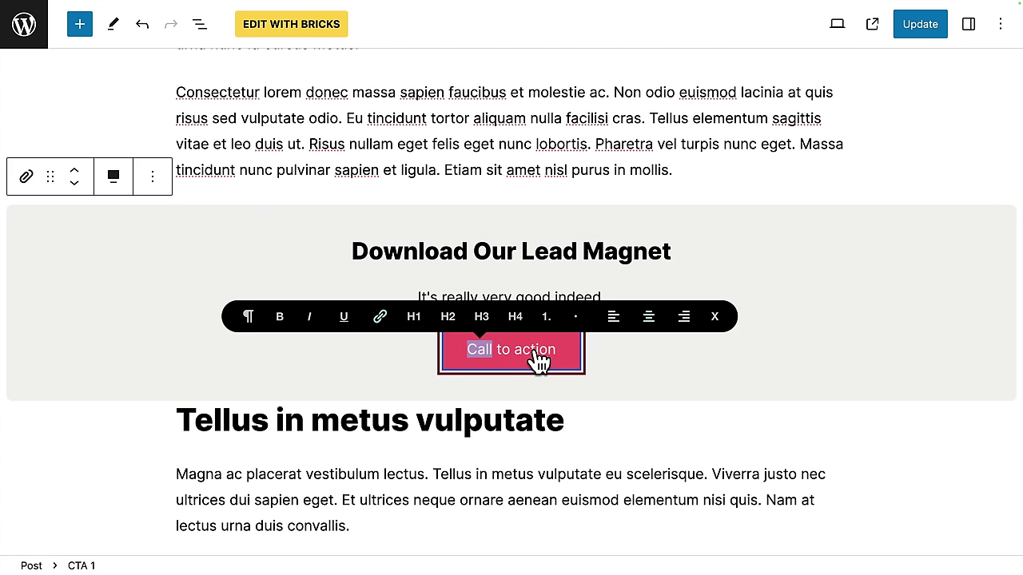
triple_click(535, 354)
text(Download Now)
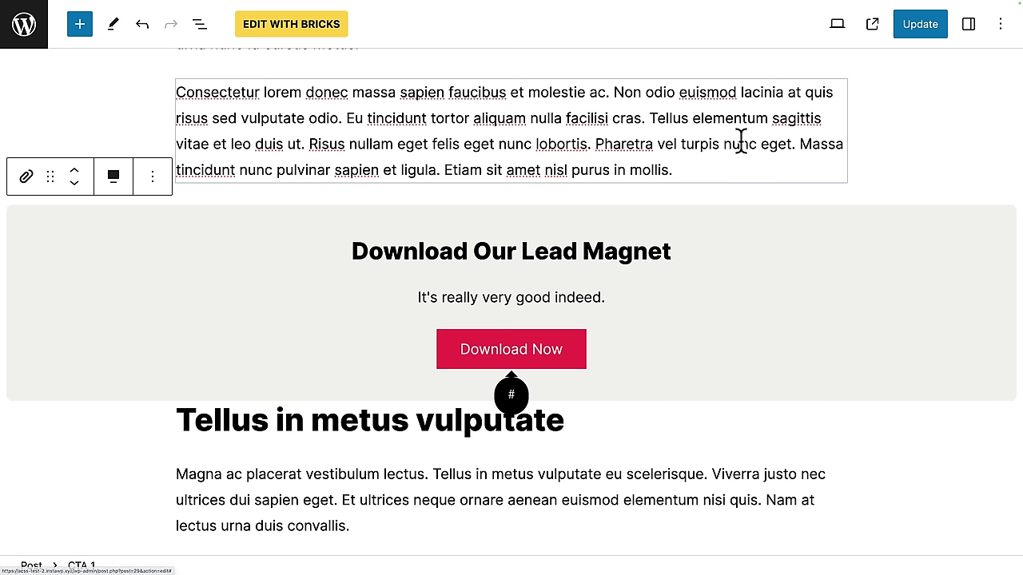
Step: Show the CTA block settings sidebar, select the heading, and update the post
click(968, 28)
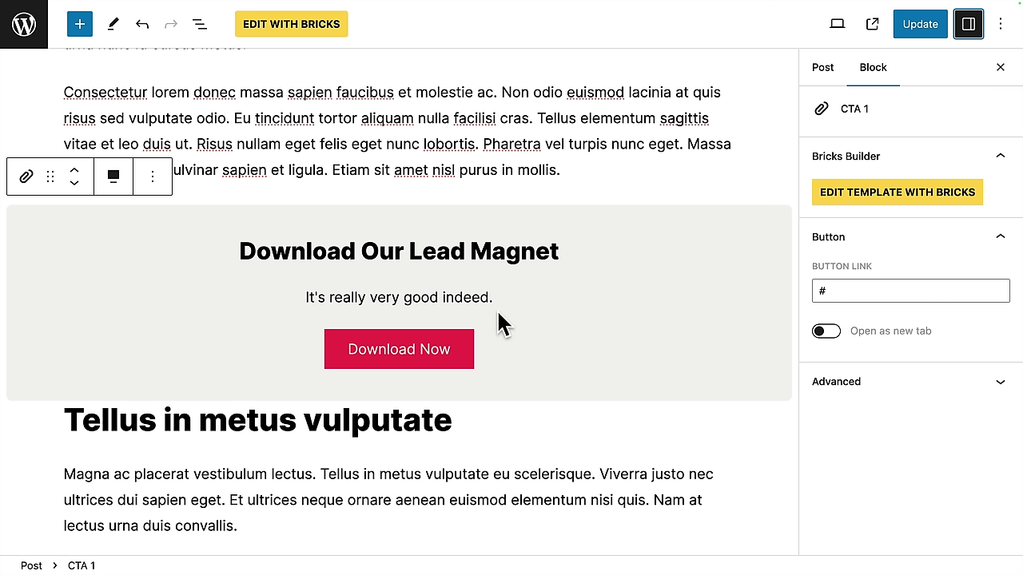
click(210, 309)
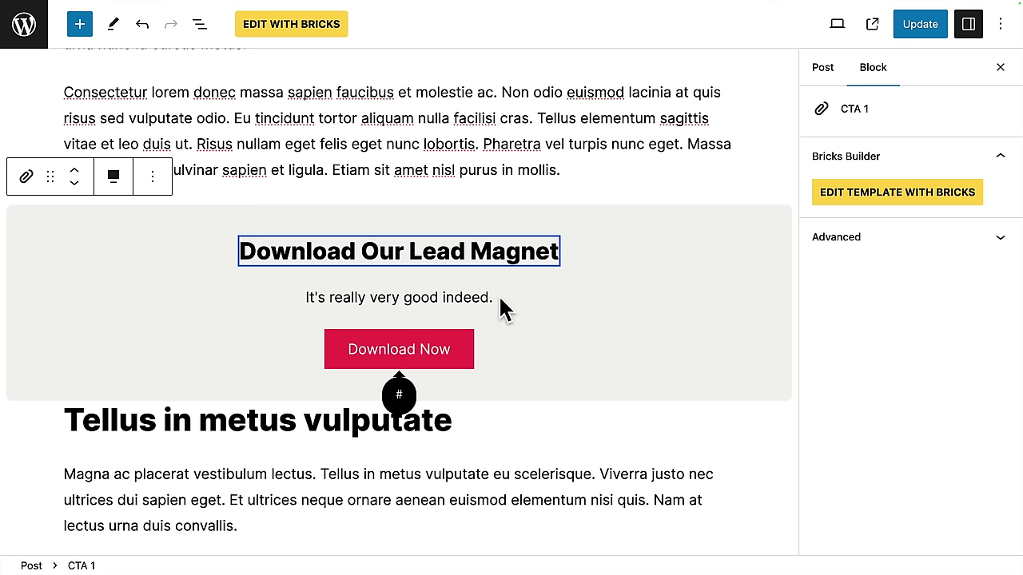
click(912, 26)
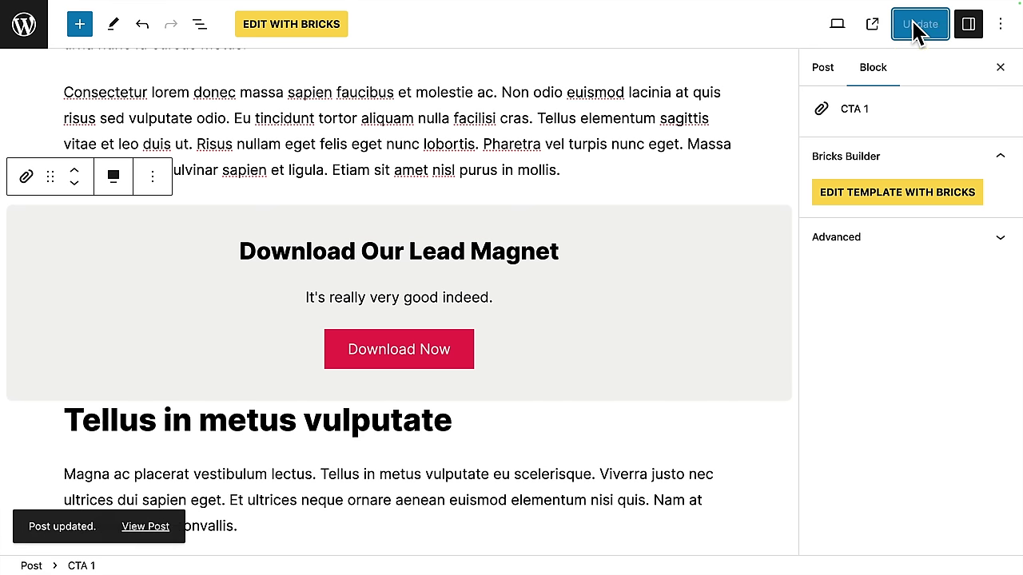
Step: View the published post and scroll to the Download Our Lead Magnet box
click(872, 25)
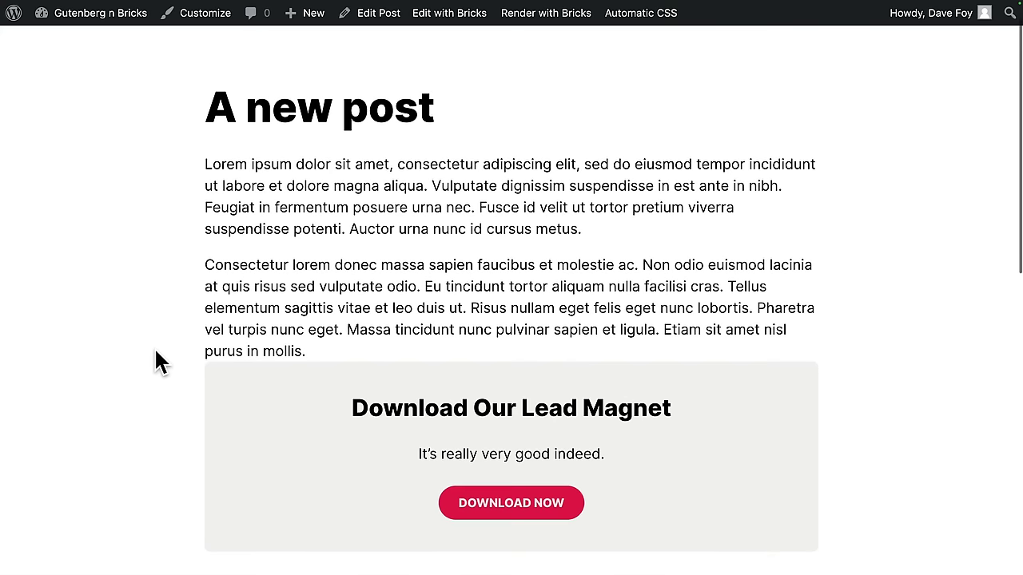
scroll(157, 361, down, 4)
scroll(157, 361, up, 1)
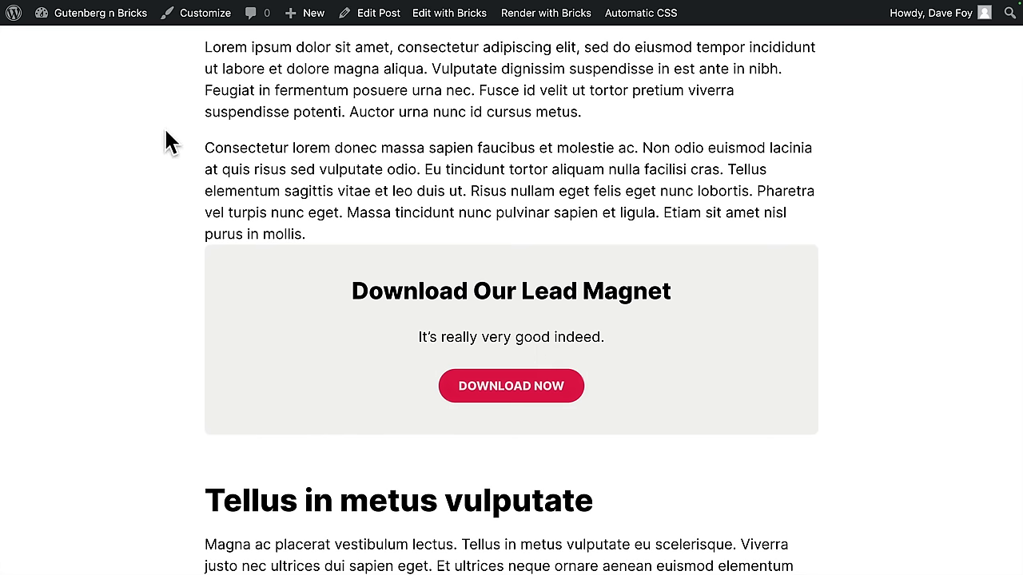
Step: From the Dashboard's Bricks Templates list, edit the GutenBricks - Block template (CTA 1) in Bricks
mouse_move(118, 18)
click(90, 50)
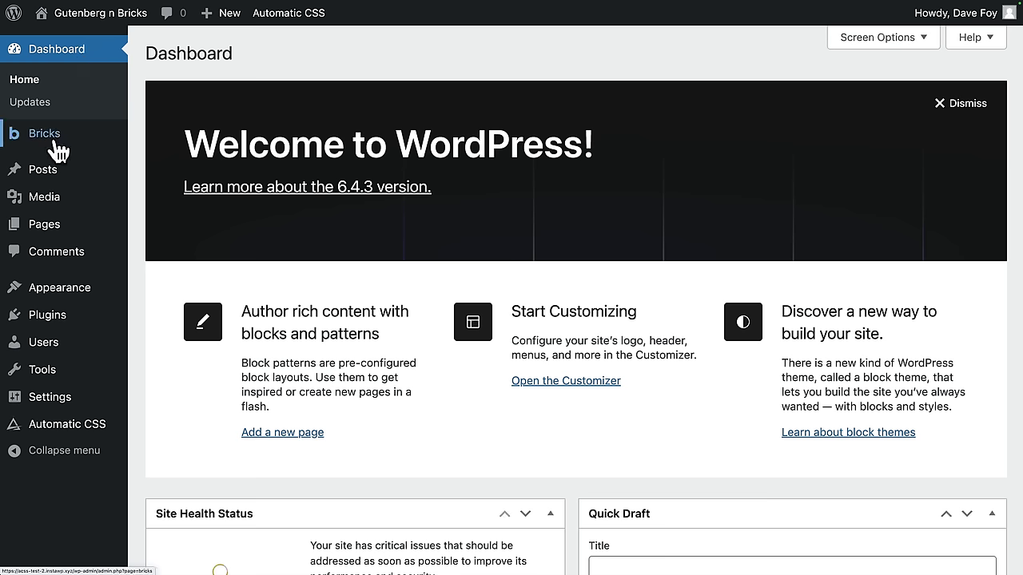
mouse_move(24, 142)
click(196, 160)
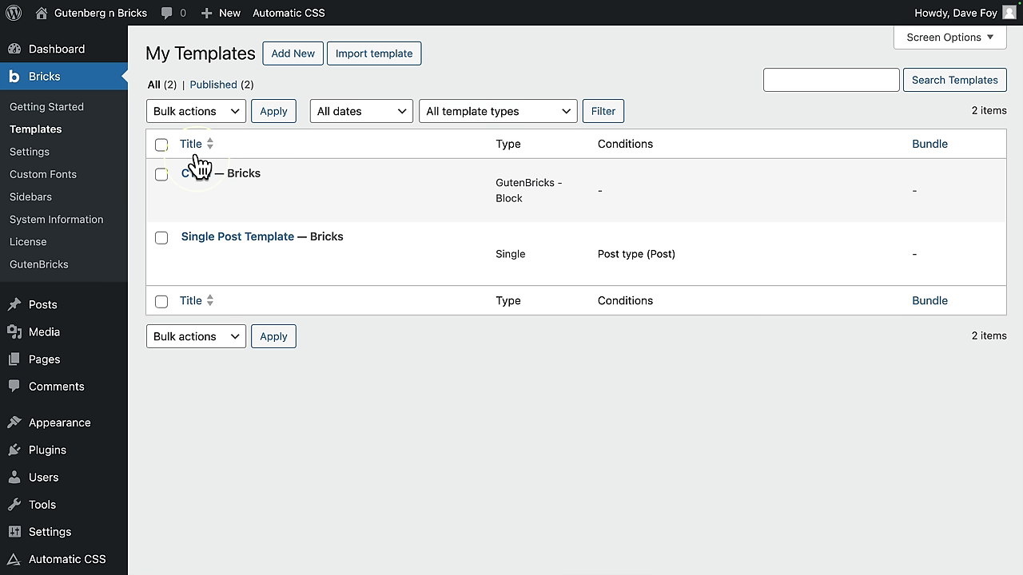
click(191, 211)
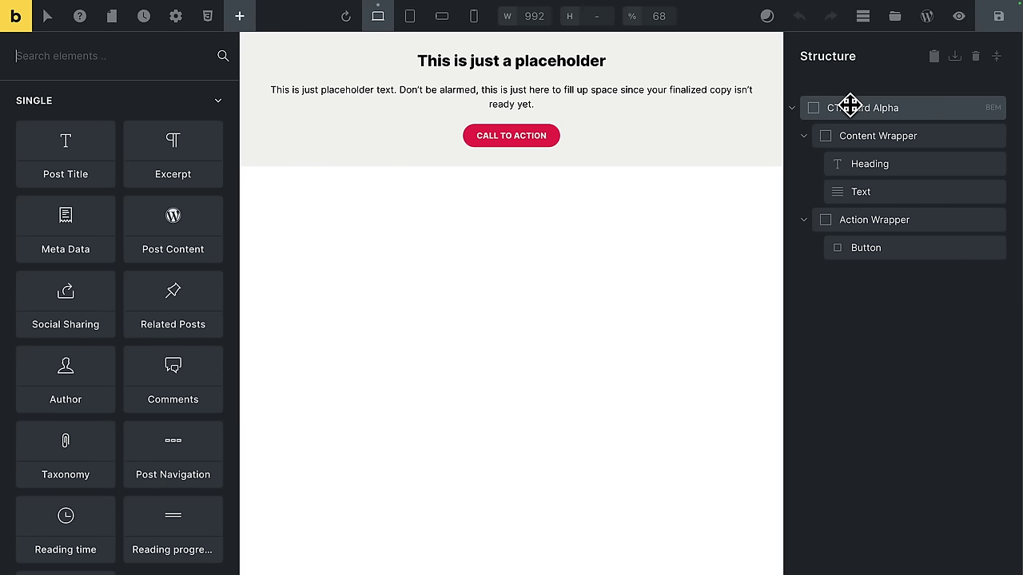
Step: Set the top margin of CTA Card Alpha's .fr-cta-card-alpha class to var(--space-m)
click(863, 108)
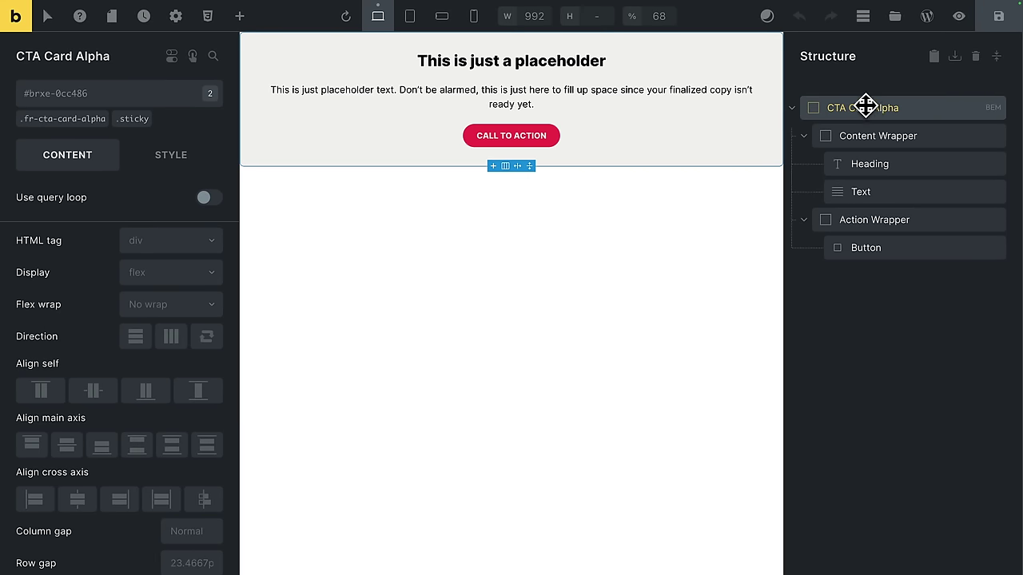
click(792, 109)
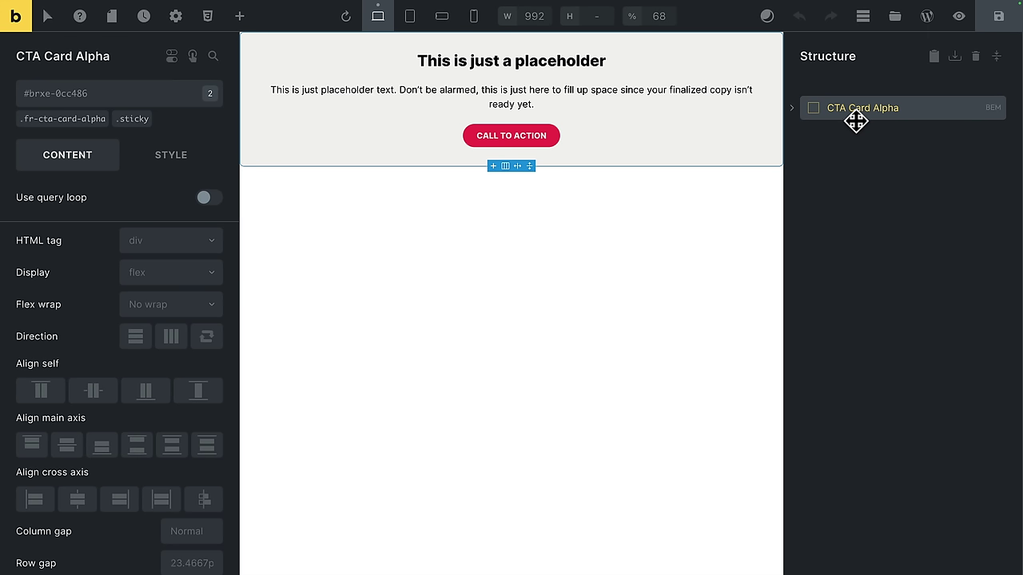
click(62, 121)
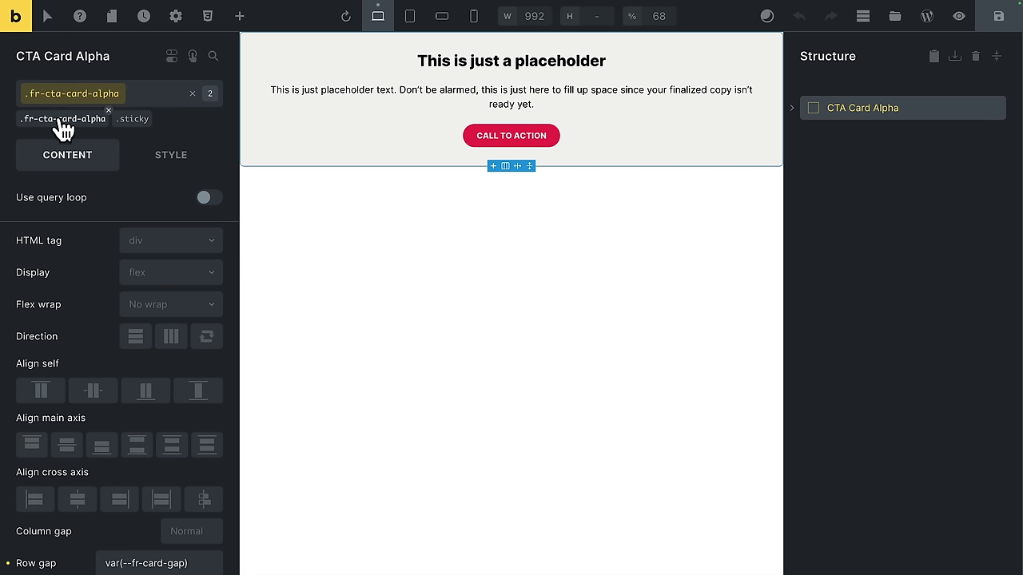
click(171, 164)
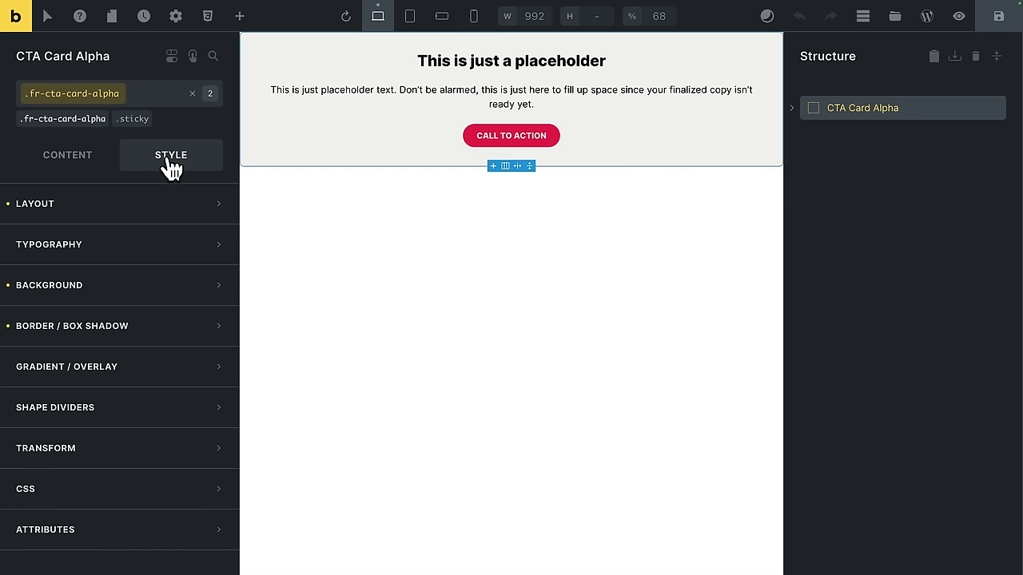
click(114, 211)
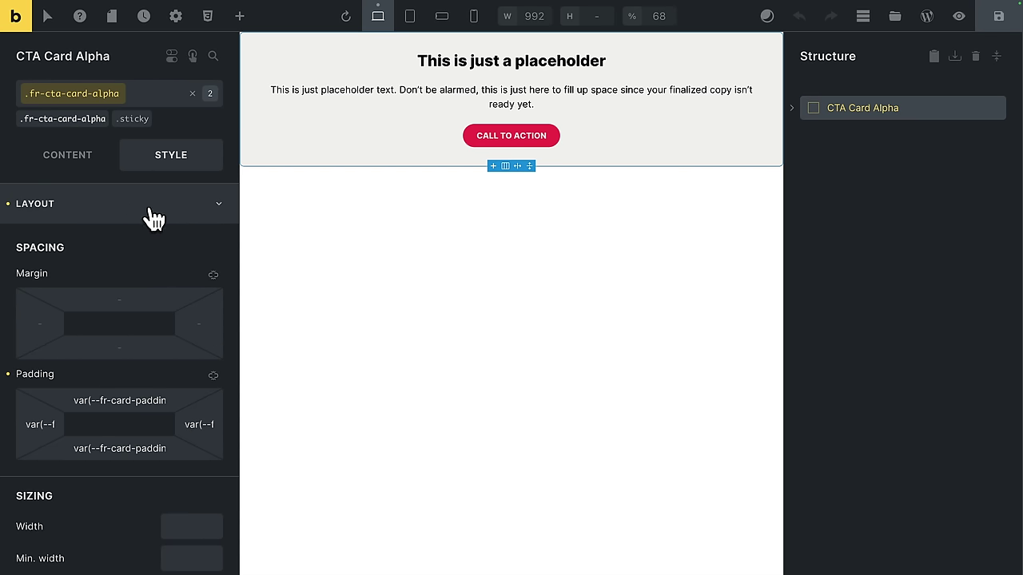
click(128, 298)
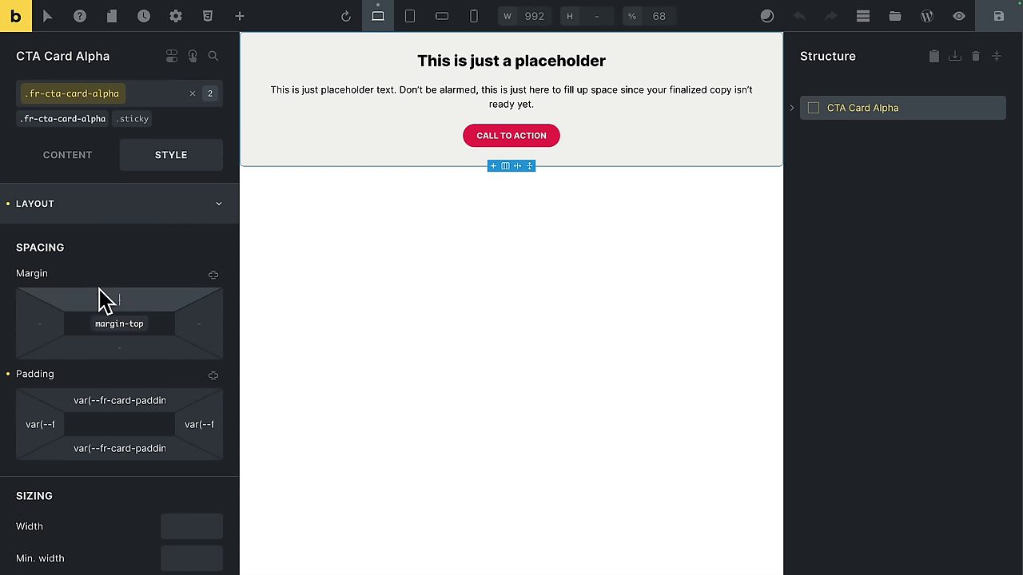
text(5rem)
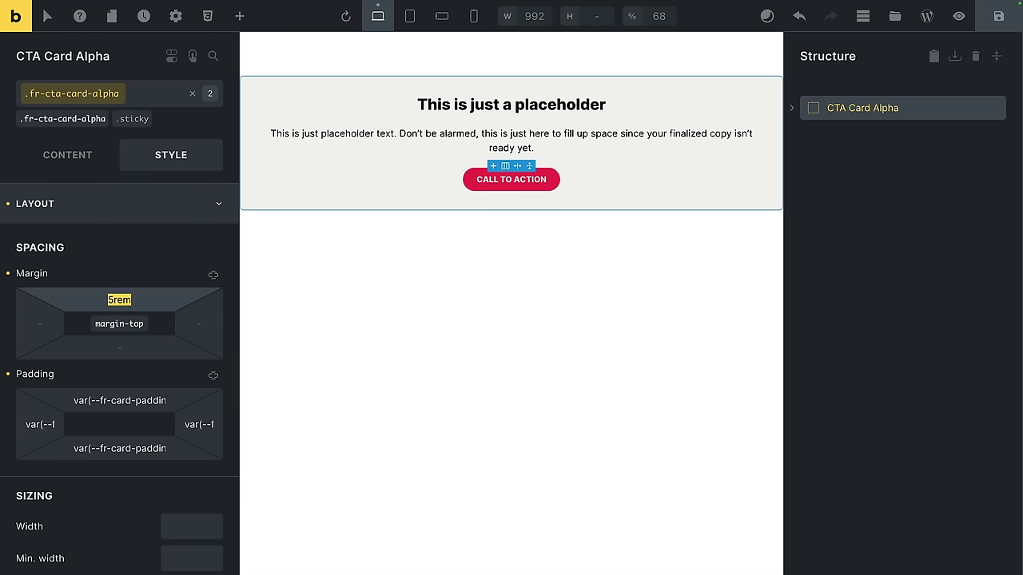
text(var(--))
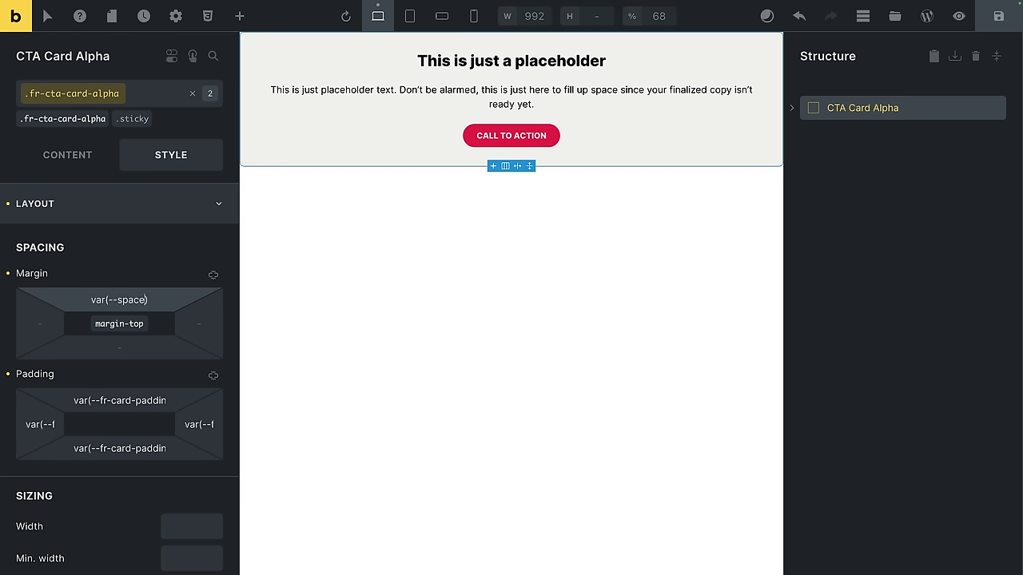
text(space-m)
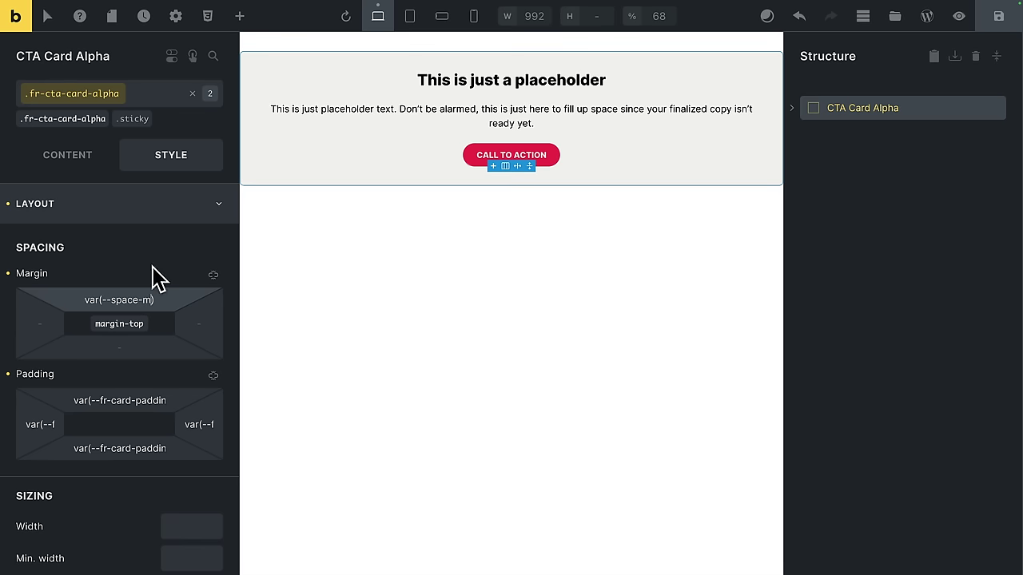
Step: Change the CTA card heading's HTML tag to h2
click(455, 80)
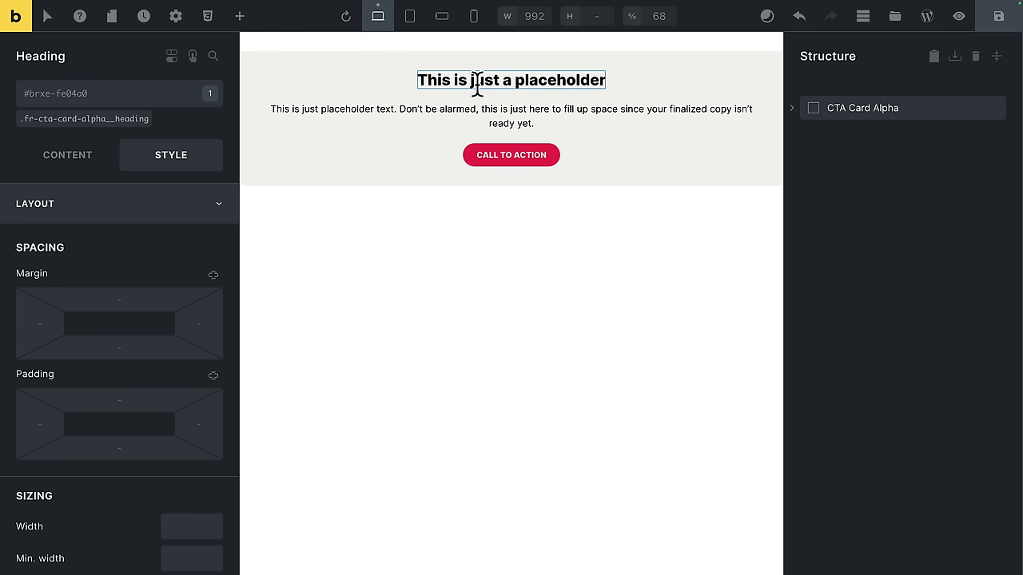
click(76, 156)
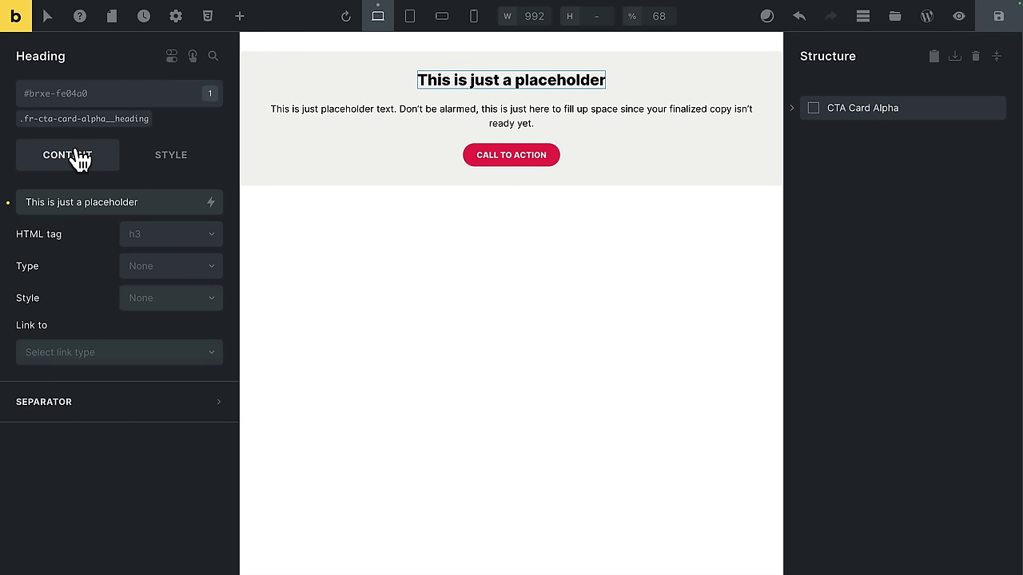
click(148, 238)
click(152, 285)
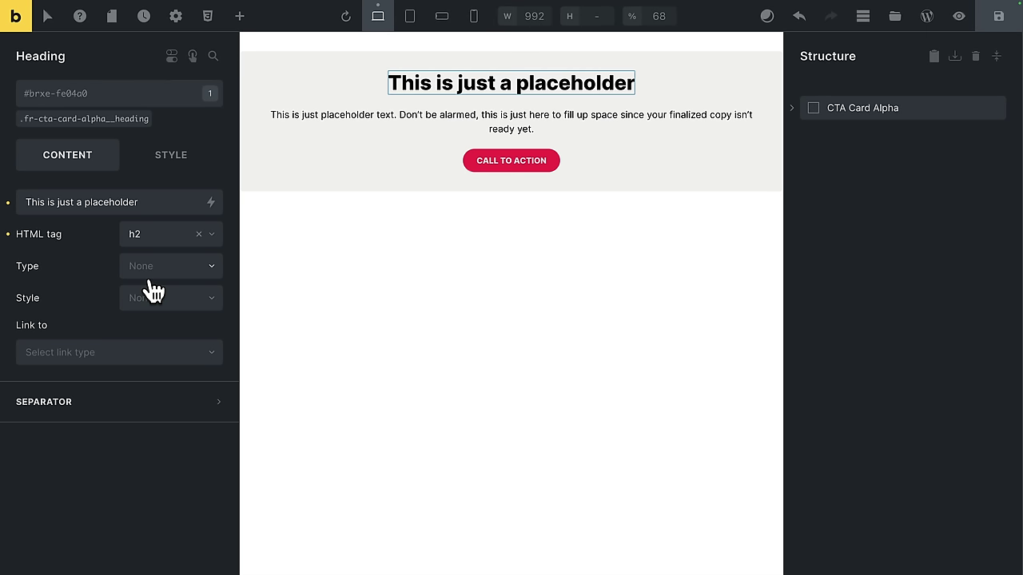
Step: Replace the button's .btn--primary class with .btn--action
click(507, 164)
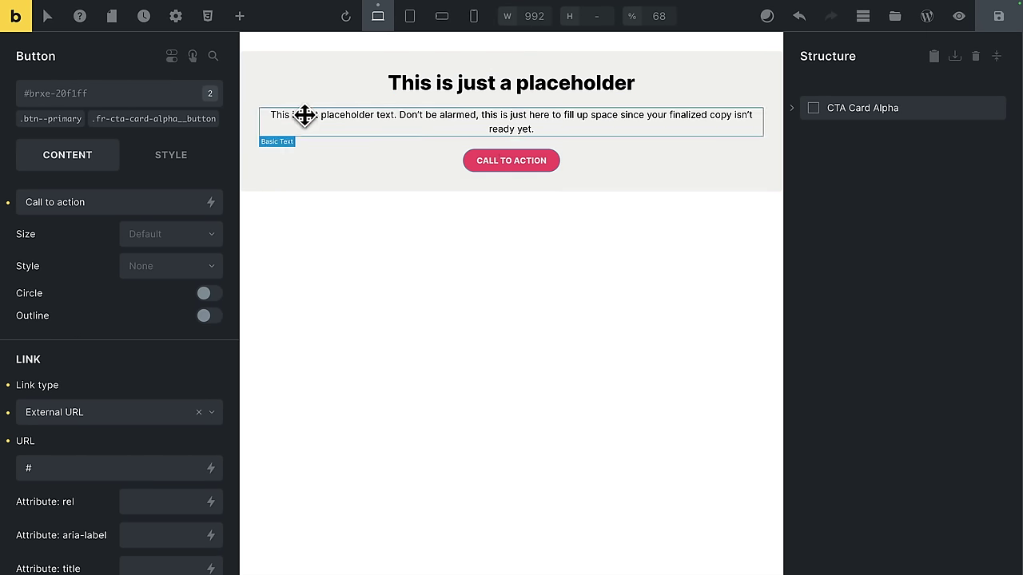
click(59, 124)
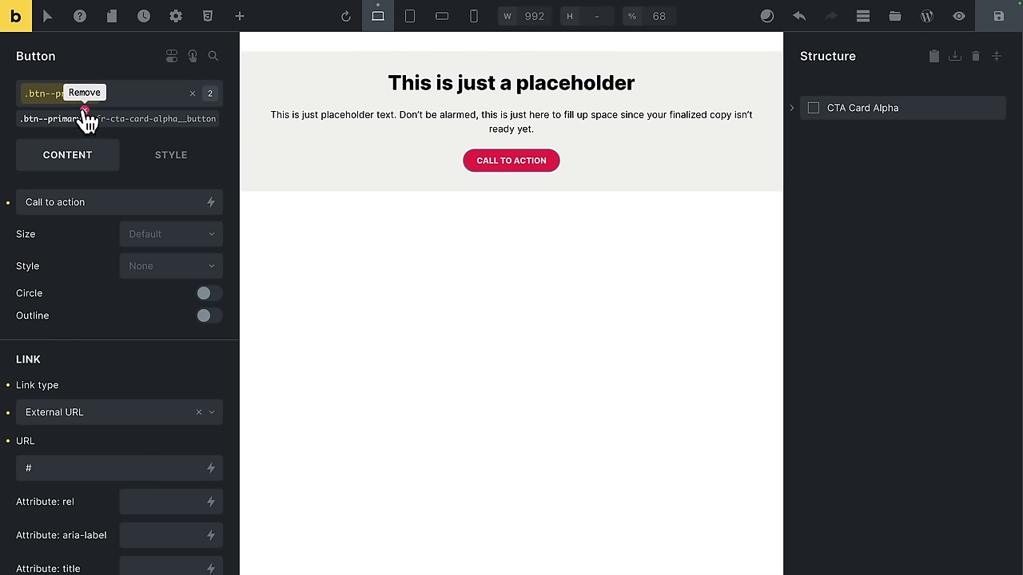
click(84, 110)
click(97, 101)
text(bt)
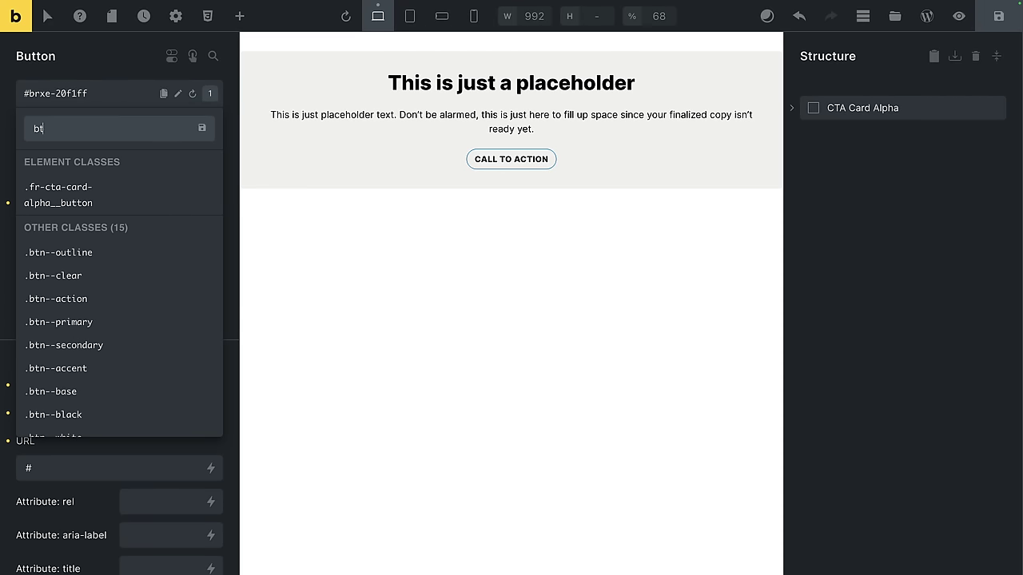
text(n--action)
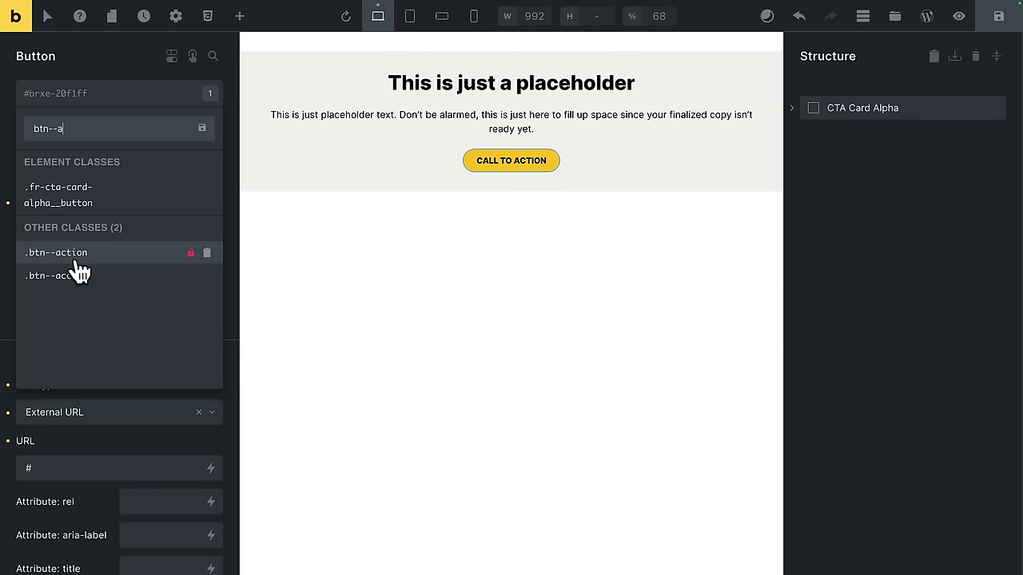
click(83, 254)
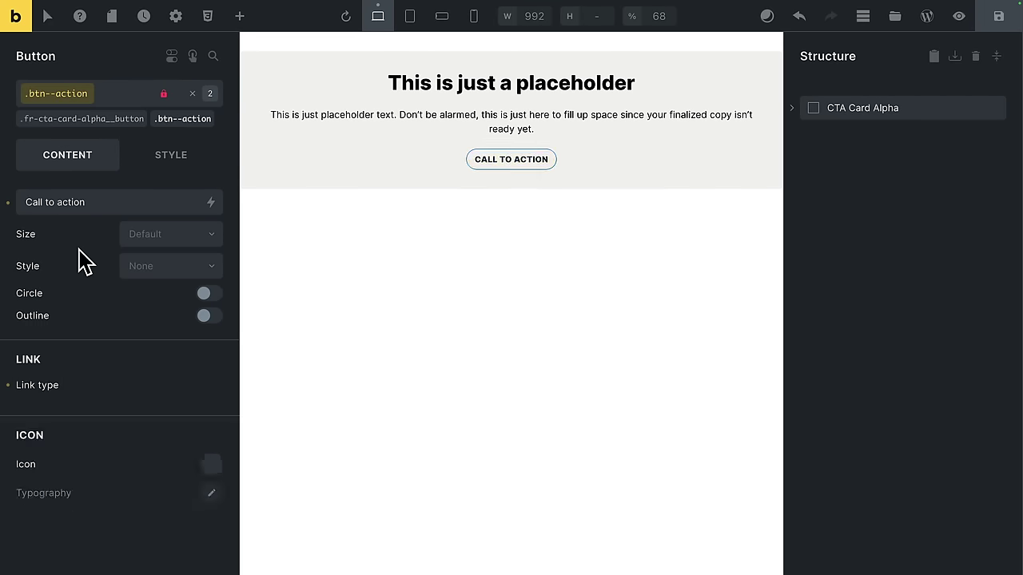
Step: Shorten the heading to 'Placeholder' and select all the paragraph text for replacement
click(530, 78)
click(526, 83)
key(shift+Home)
text(P)
key(Delete)
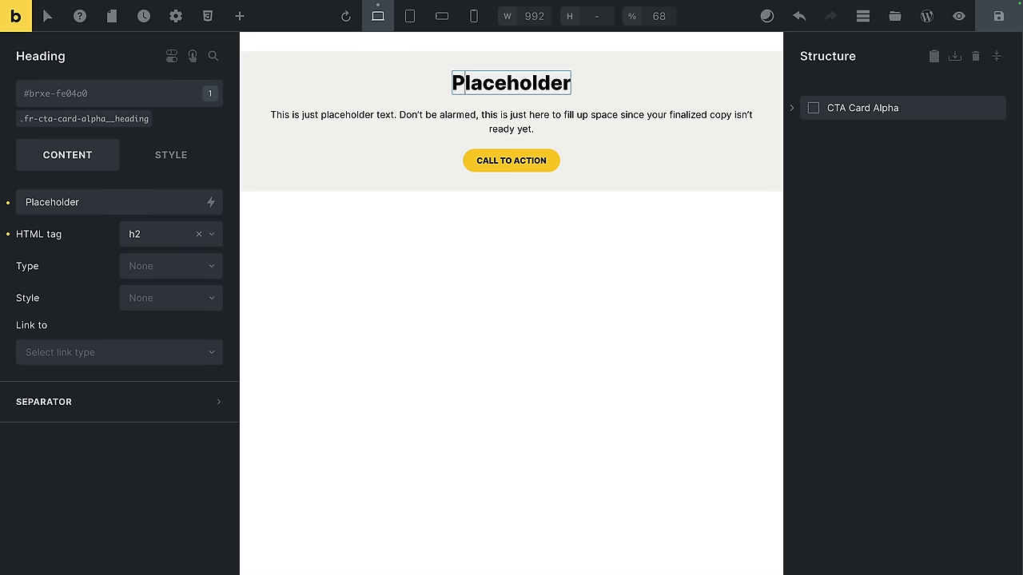
click(487, 112)
click(486, 112)
key(ctrl+a)
Step: Set the paragraph to 'Placeholder text here.' and give CTA Card Alpha the ACSS Global yellow background
text(Place)
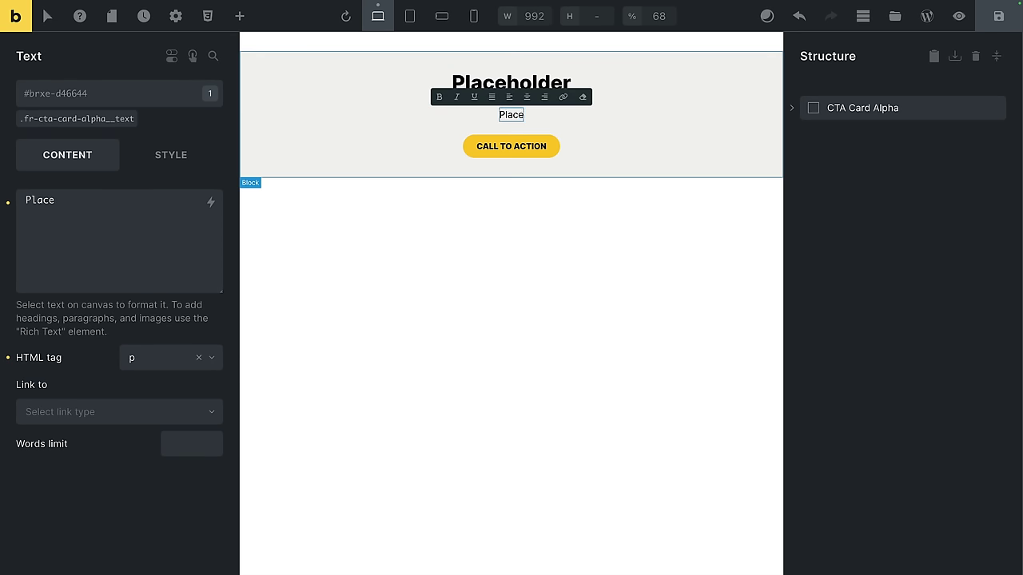
text(holder text here.)
click(882, 107)
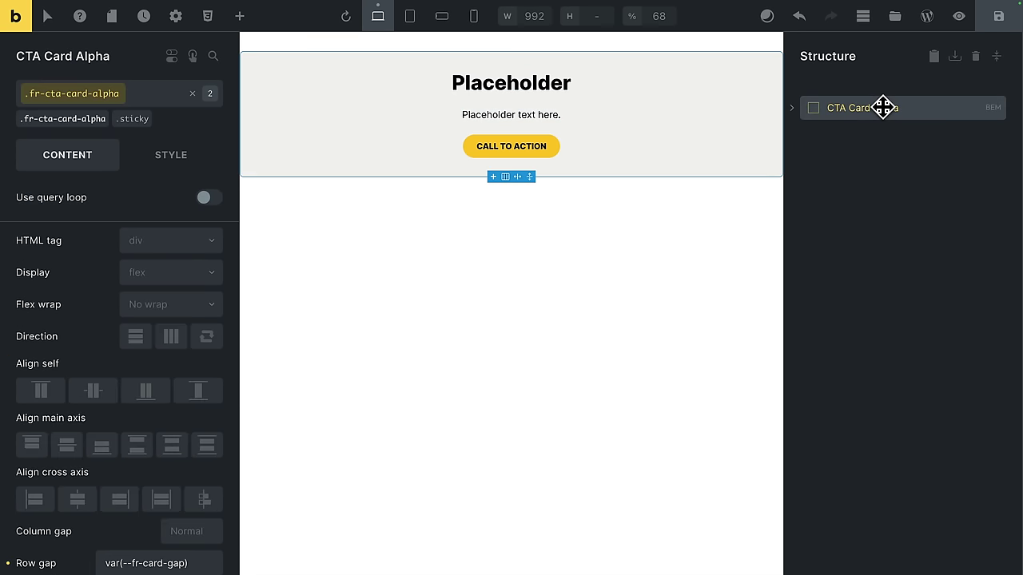
click(171, 154)
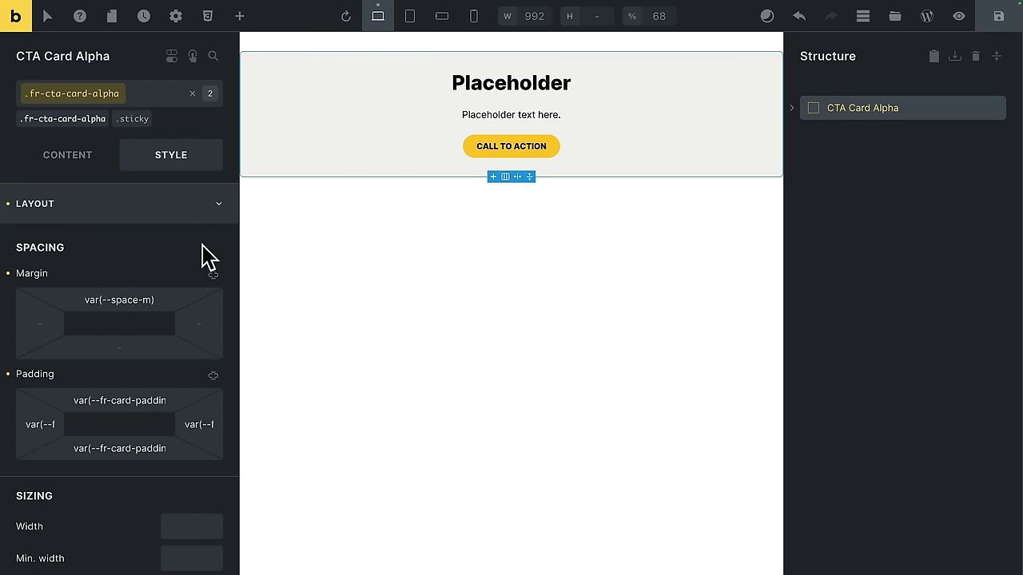
click(209, 207)
click(217, 289)
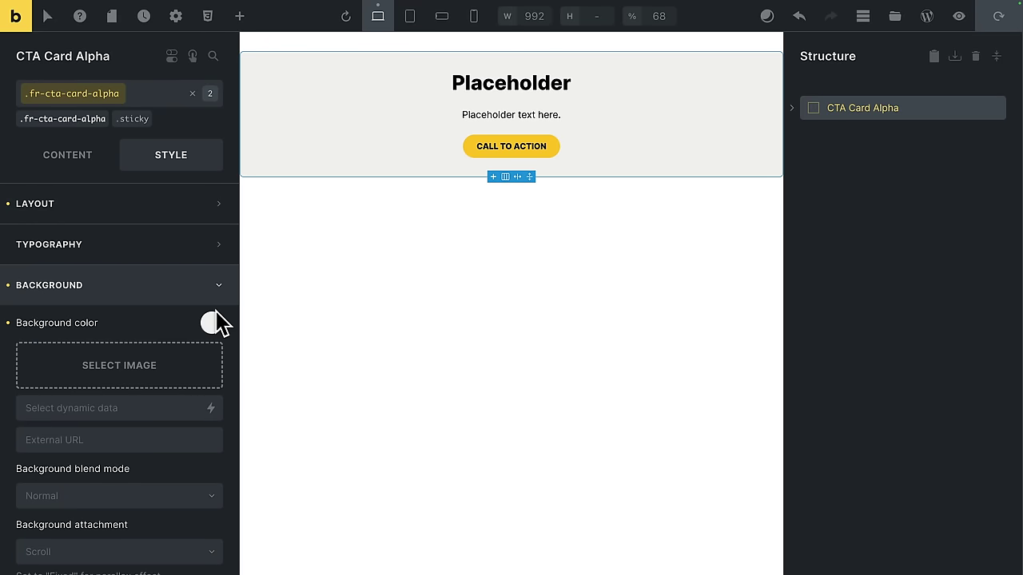
click(211, 325)
scroll(171, 381, down, 5)
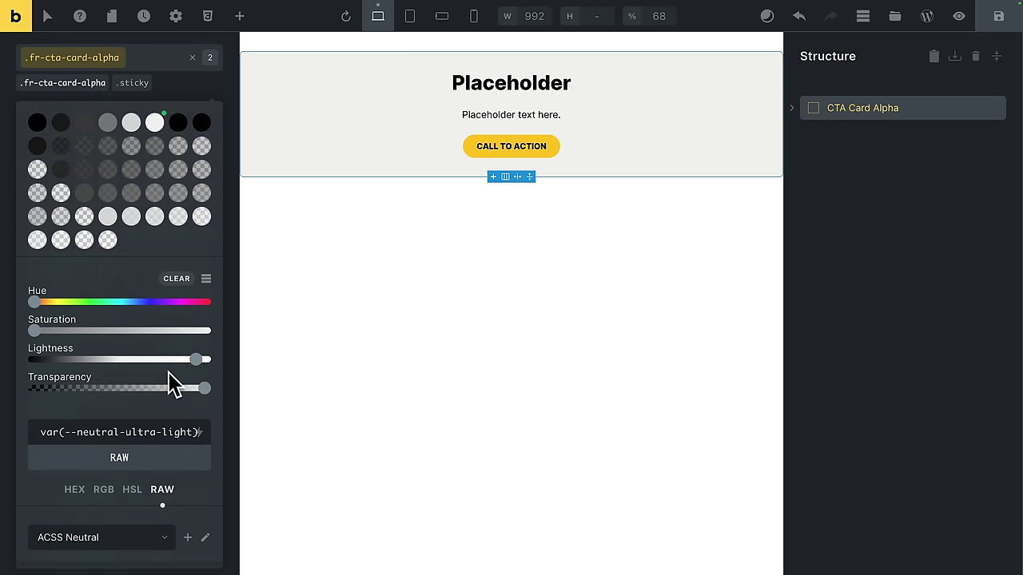
click(100, 509)
click(128, 414)
scroll(109, 266, up, 2)
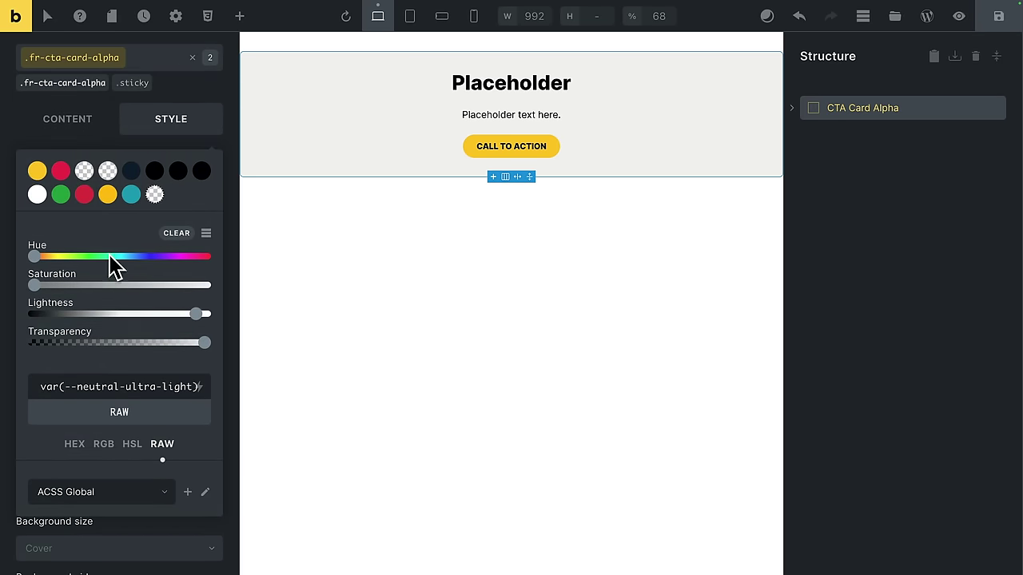
click(37, 172)
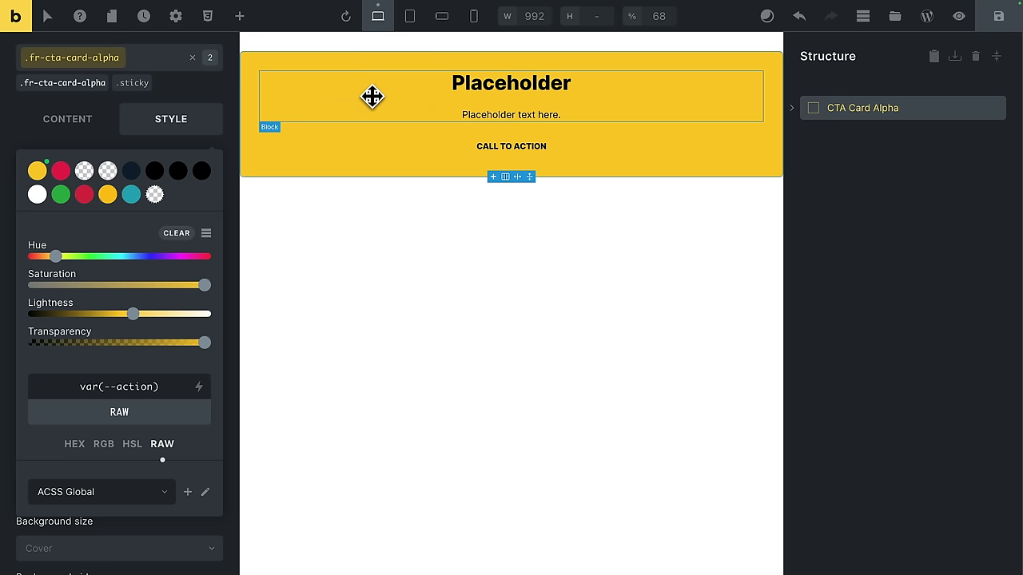
Step: Swap the button's .btn--action class for .btn--black and save the template
click(473, 141)
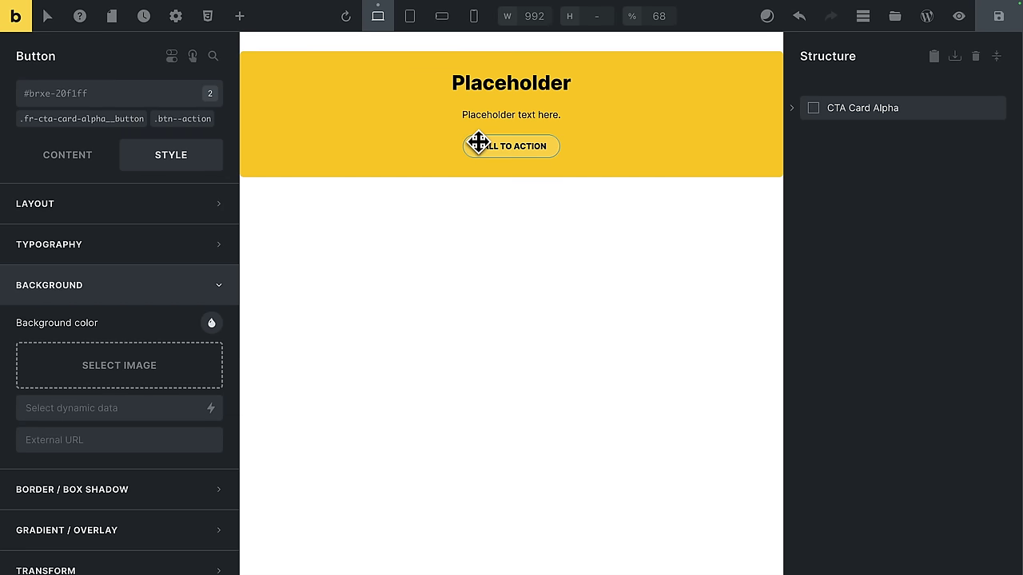
click(215, 112)
click(109, 100)
text(btn--)
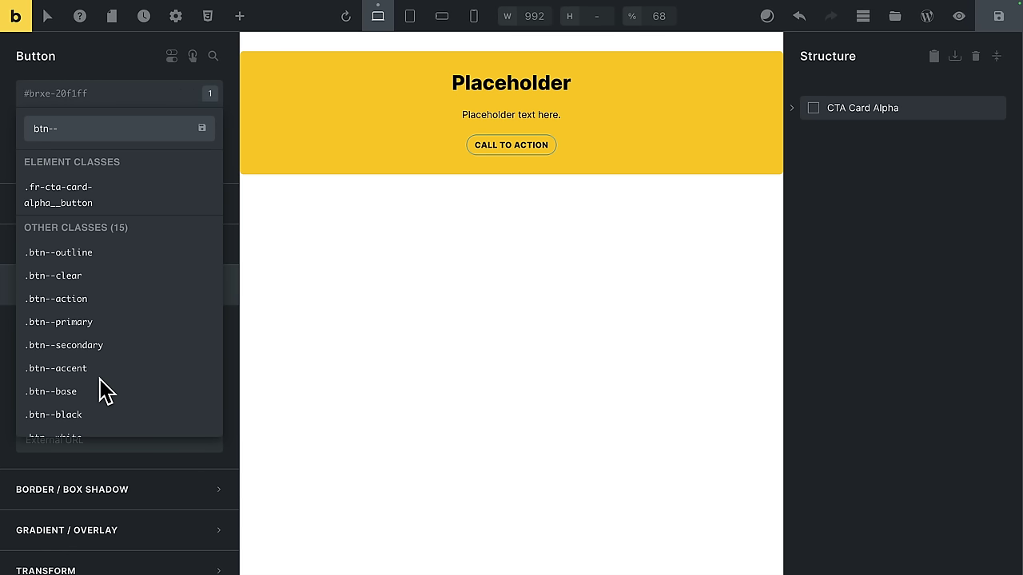
click(80, 416)
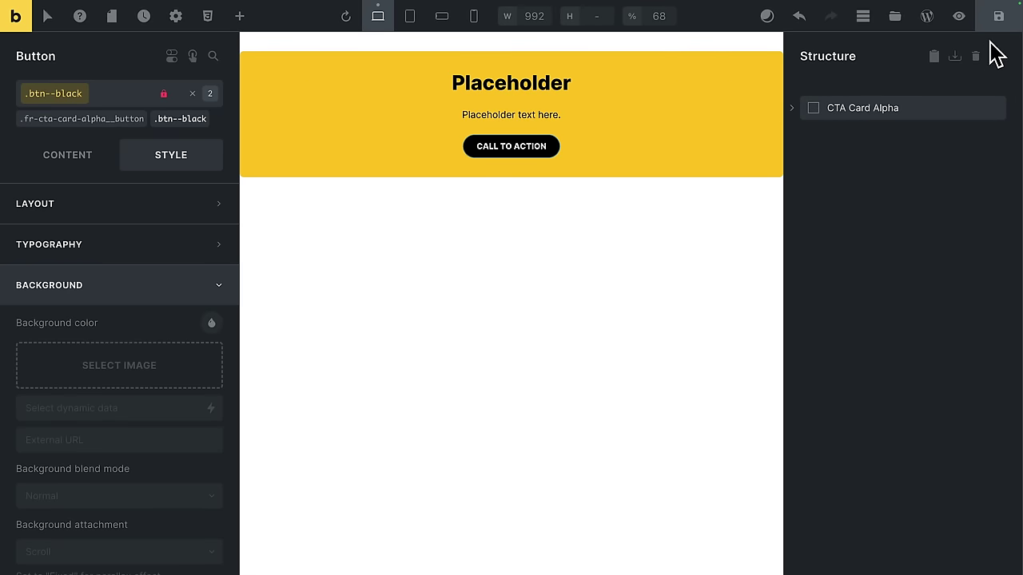
click(999, 20)
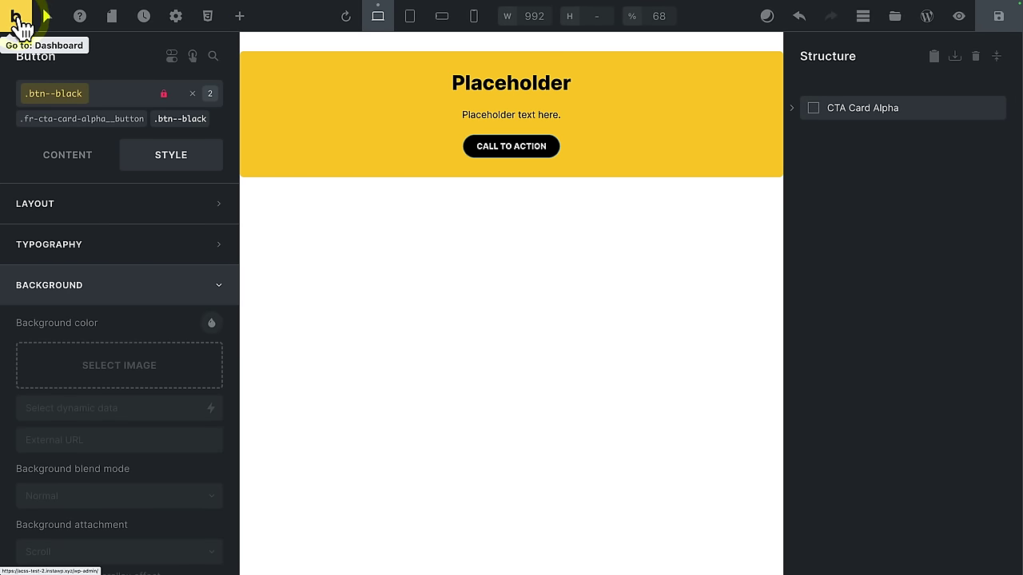
Step: Open 'A new post' from All Posts on the live site and scroll to the yellow CTA
click(22, 27)
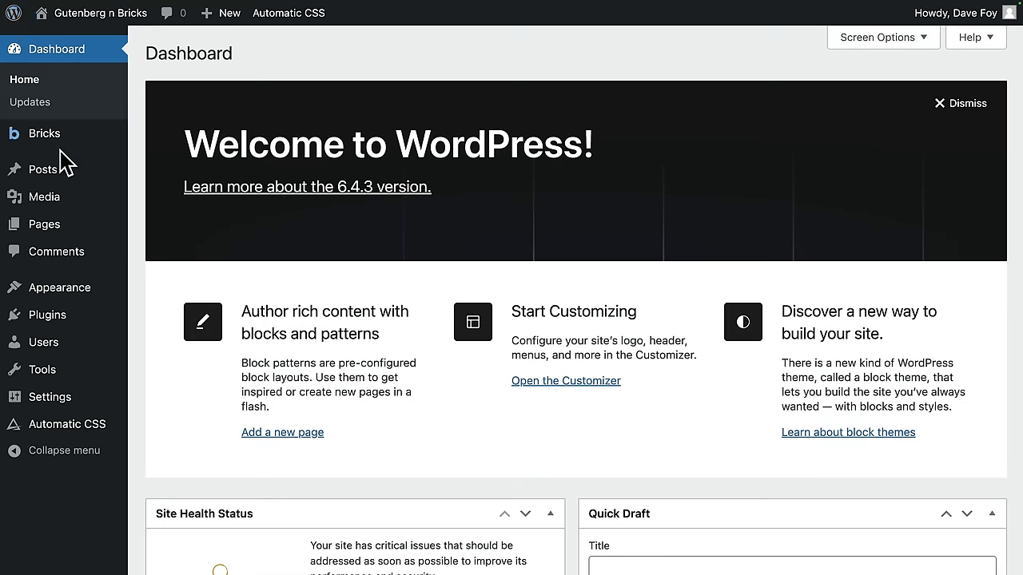
mouse_move(111, 170)
click(163, 179)
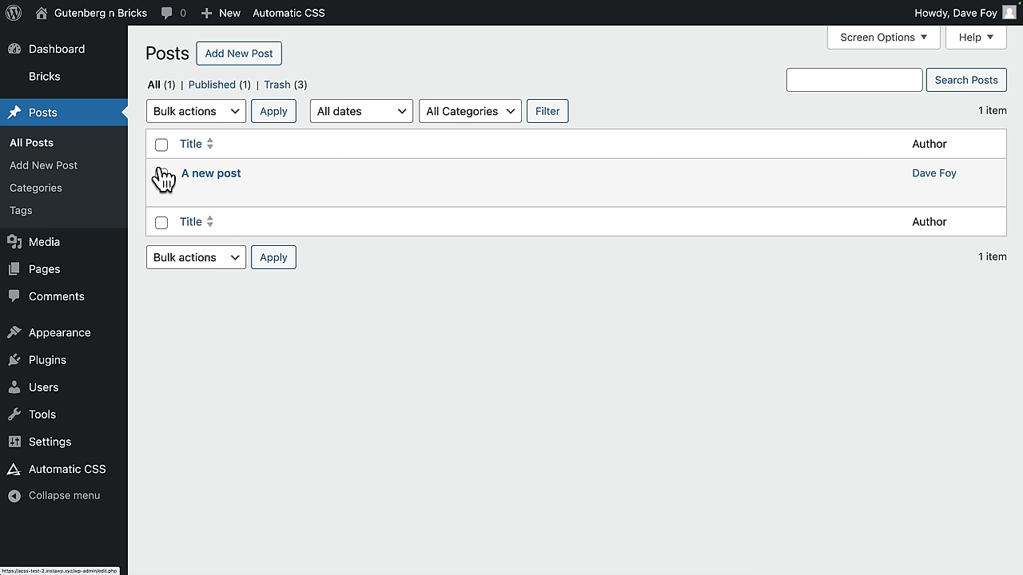
mouse_move(159, 176)
click(313, 194)
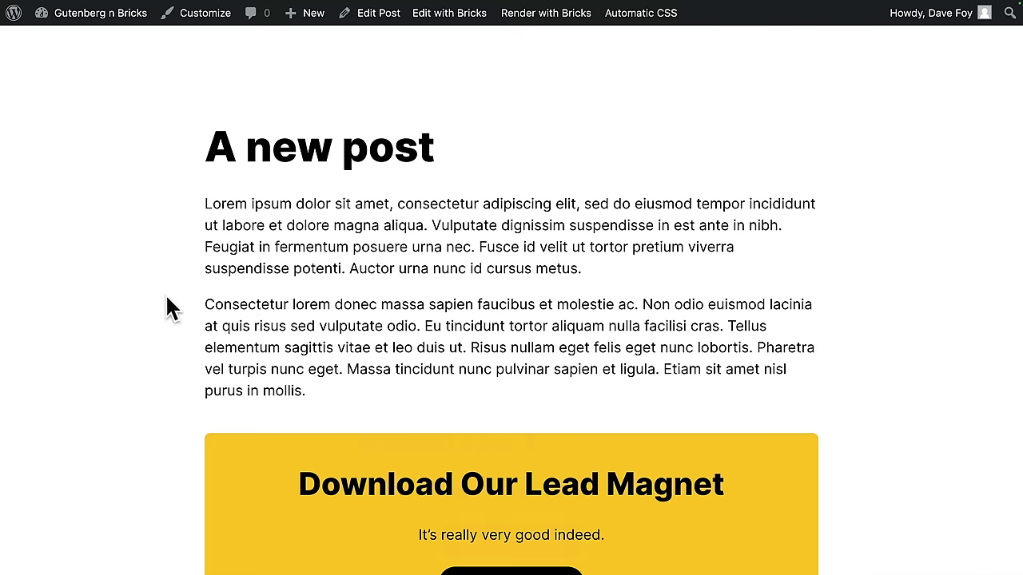
scroll(168, 308, down, 3)
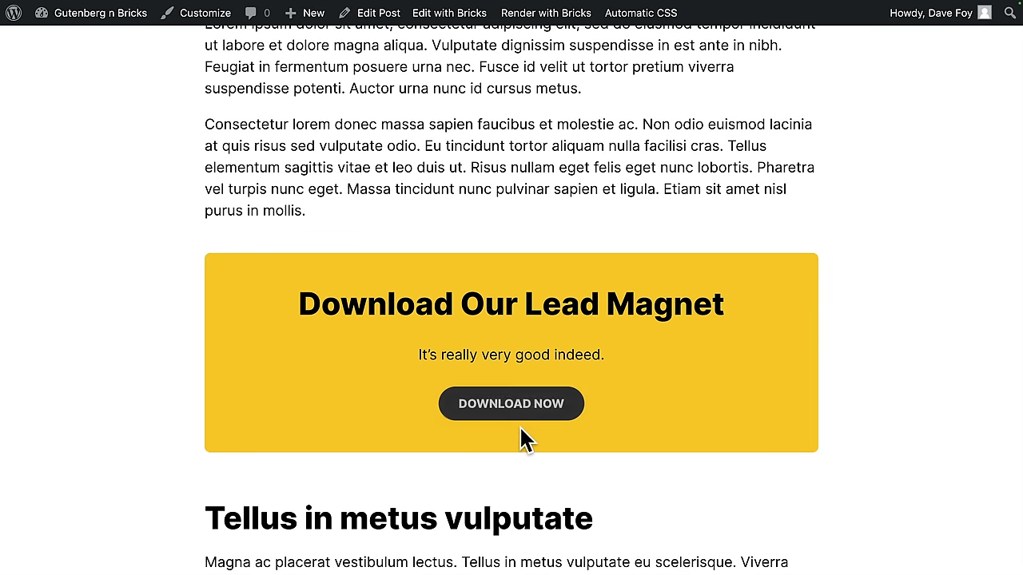
scroll(394, 382, down, 1)
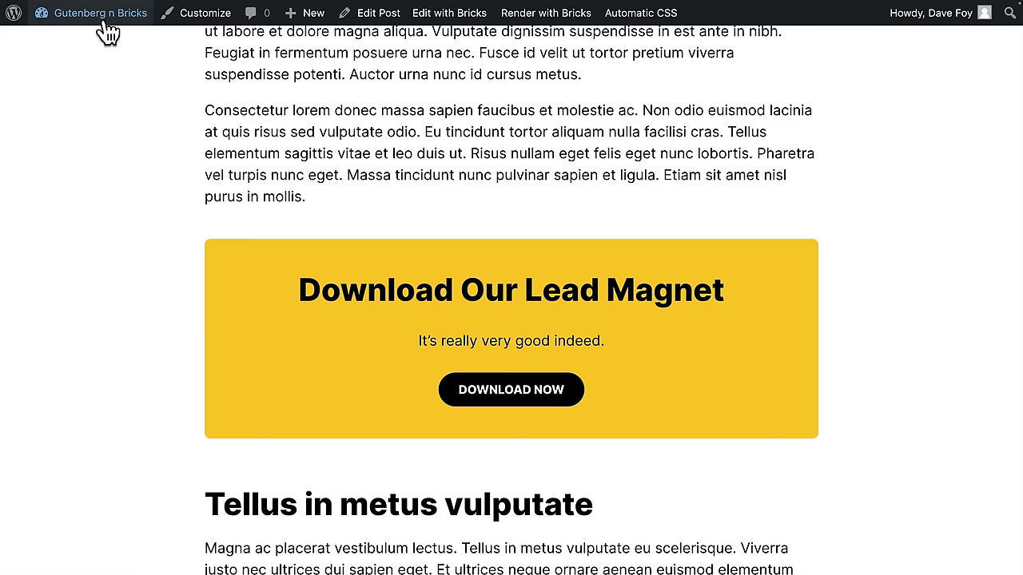
Step: Create a new Bricks template titled CTA 2 from the Templates list
mouse_move(101, 16)
click(87, 40)
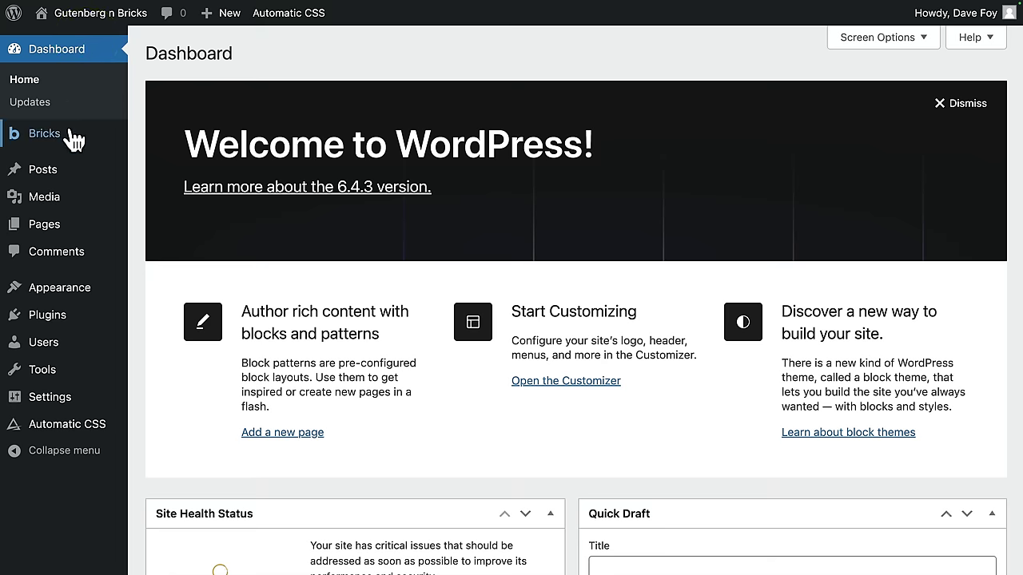
mouse_move(69, 135)
click(164, 164)
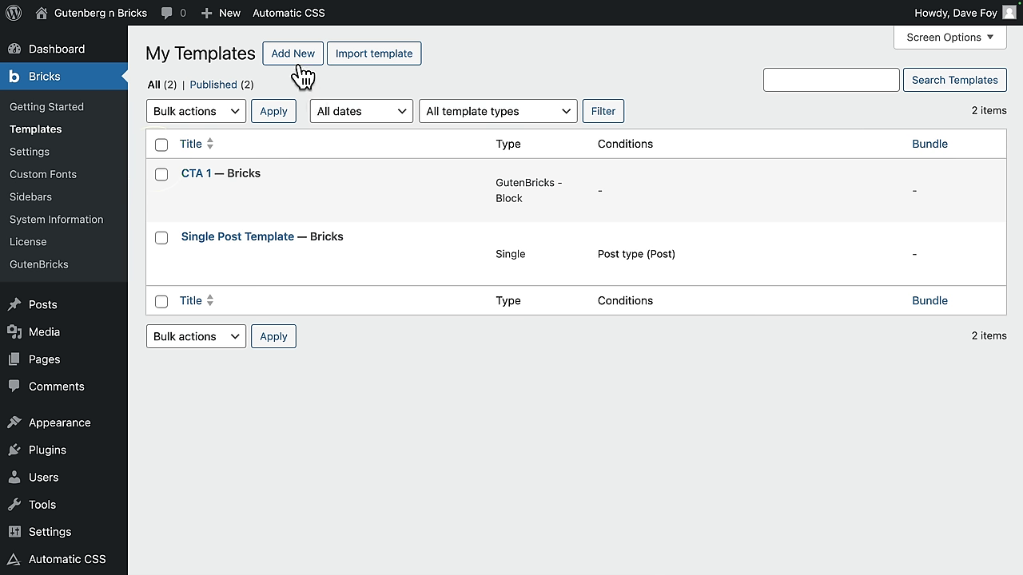
click(293, 55)
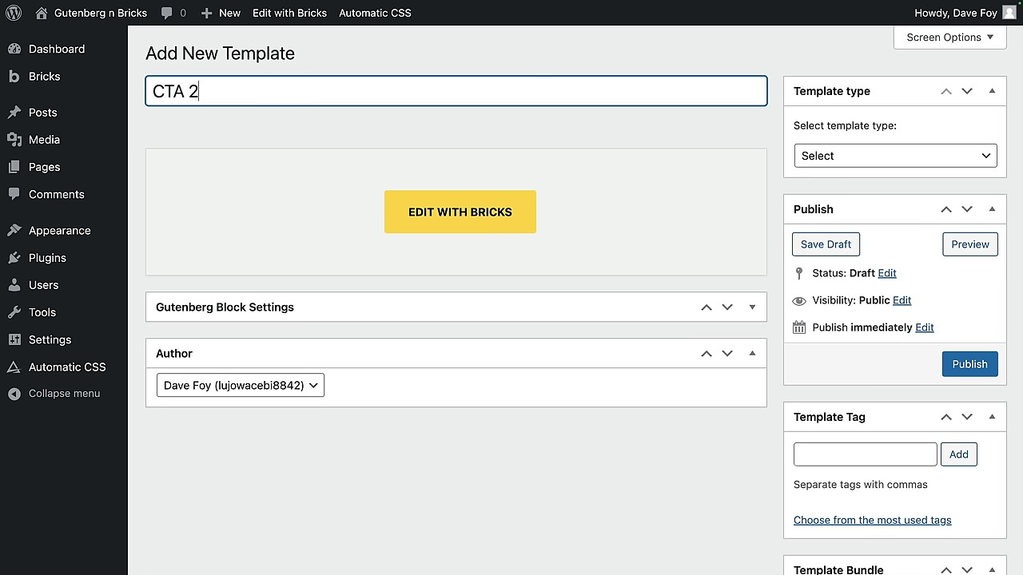
click(296, 128)
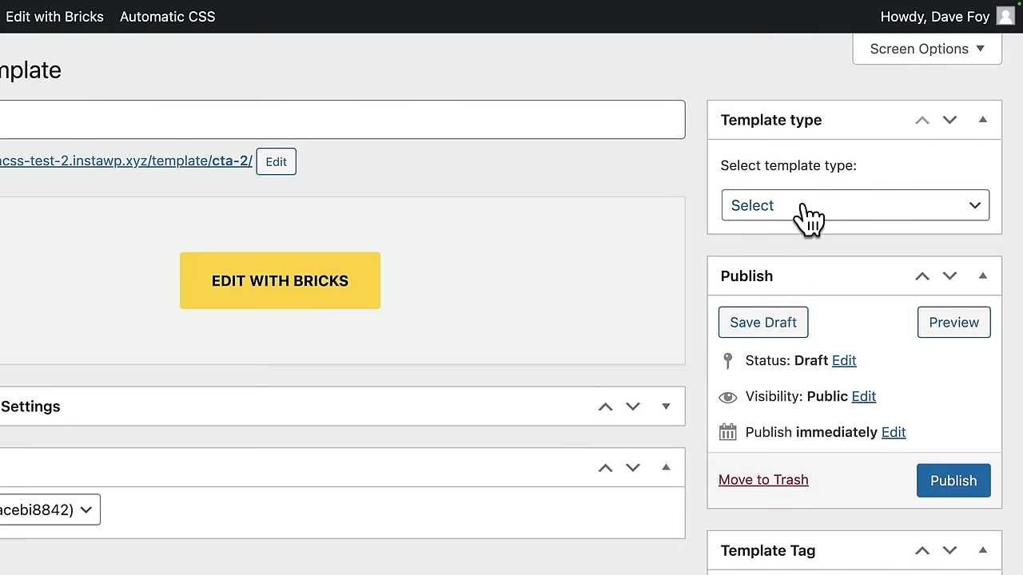
Step: Set CTA 2's template type to GutenBricks - Block and publish it
click(808, 211)
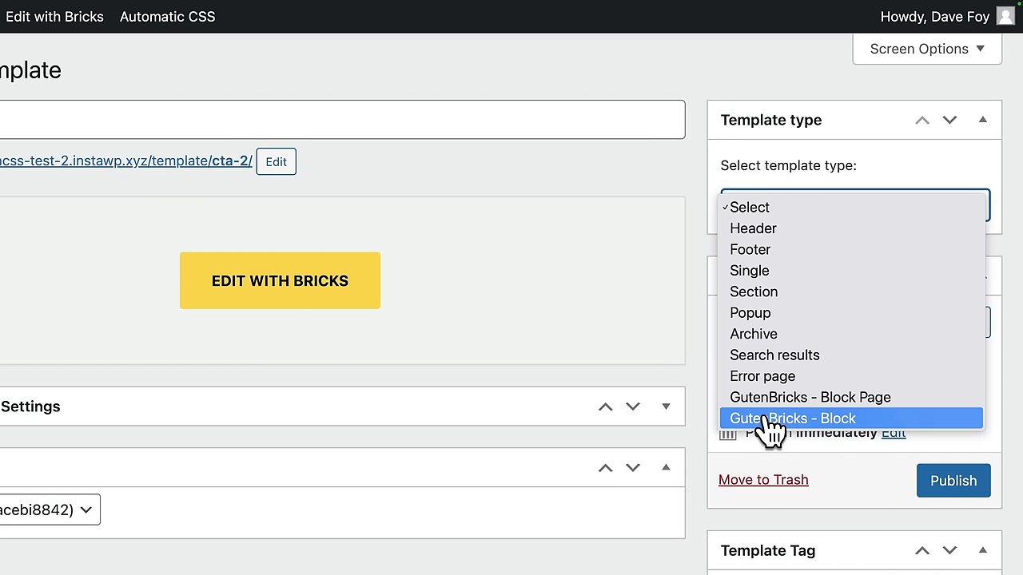
click(813, 420)
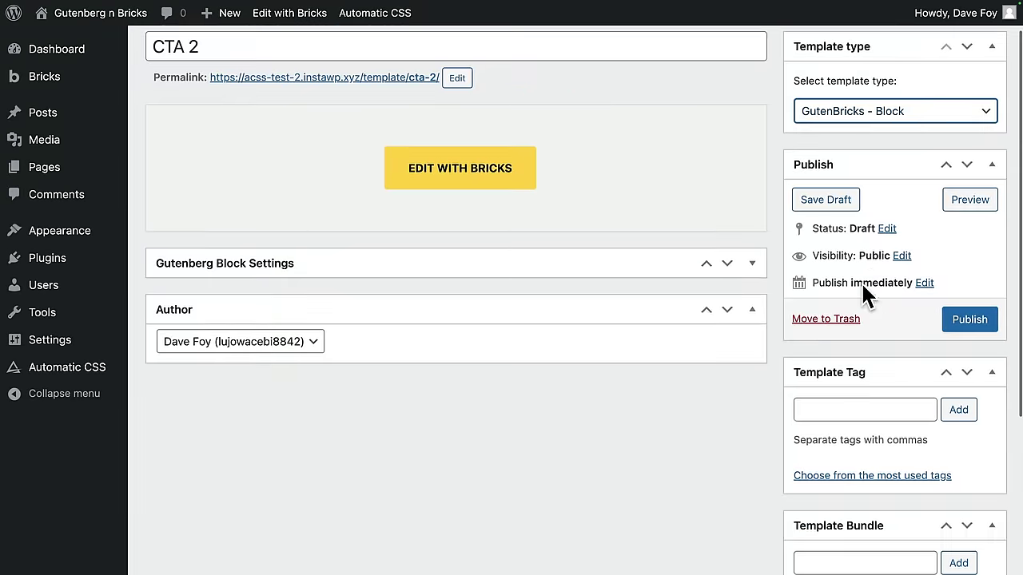
scroll(847, 368, down, 2)
scroll(742, 423, up, 2)
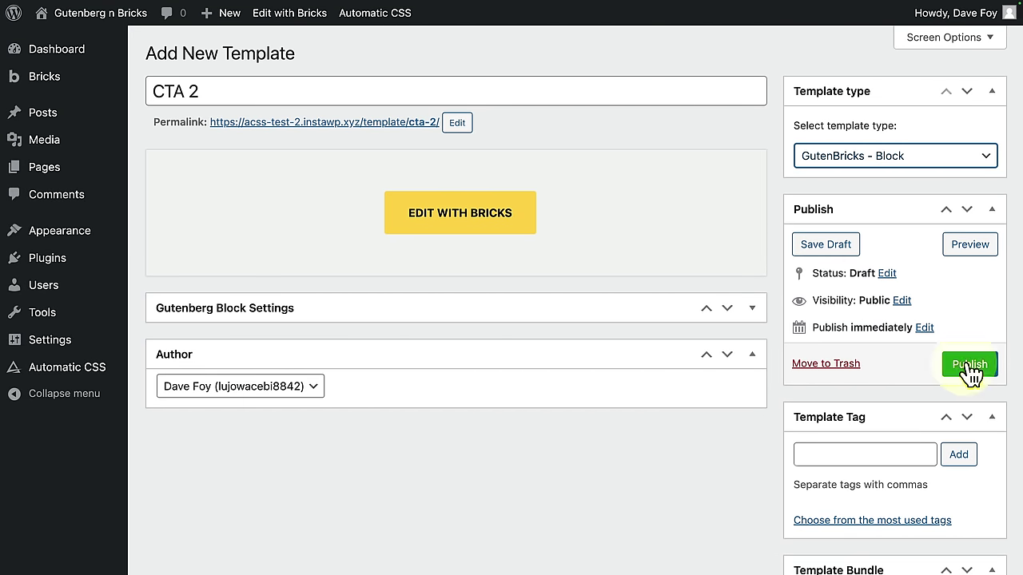
click(970, 366)
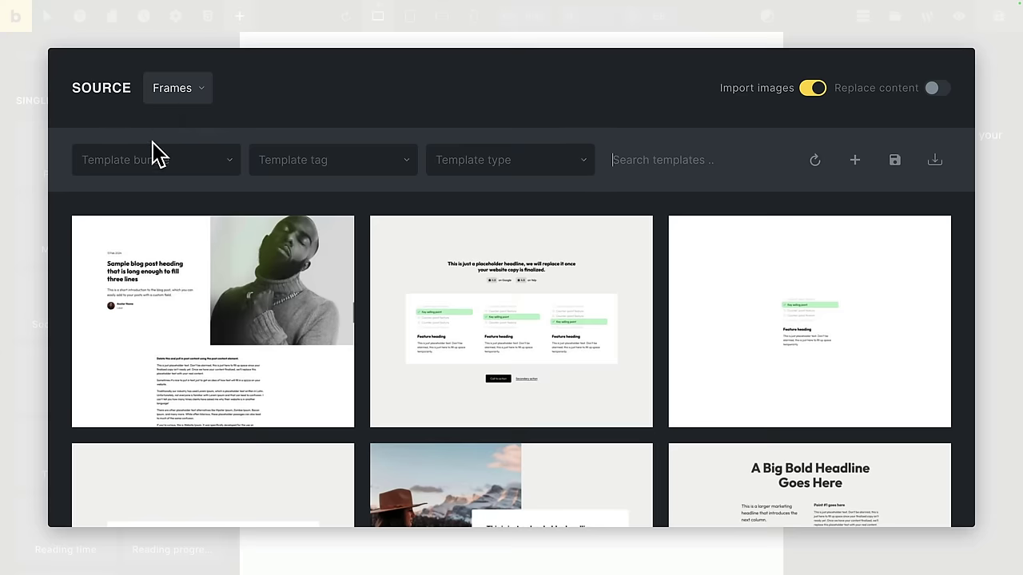
Step: Filter the Frames library to the CTAs bundle, insert CTA Section Delta, and select it in Structure
click(152, 160)
scroll(158, 334, down, 2)
scroll(152, 336, down, 2)
click(158, 335)
scroll(365, 412, down, 3)
scroll(365, 411, down, 10)
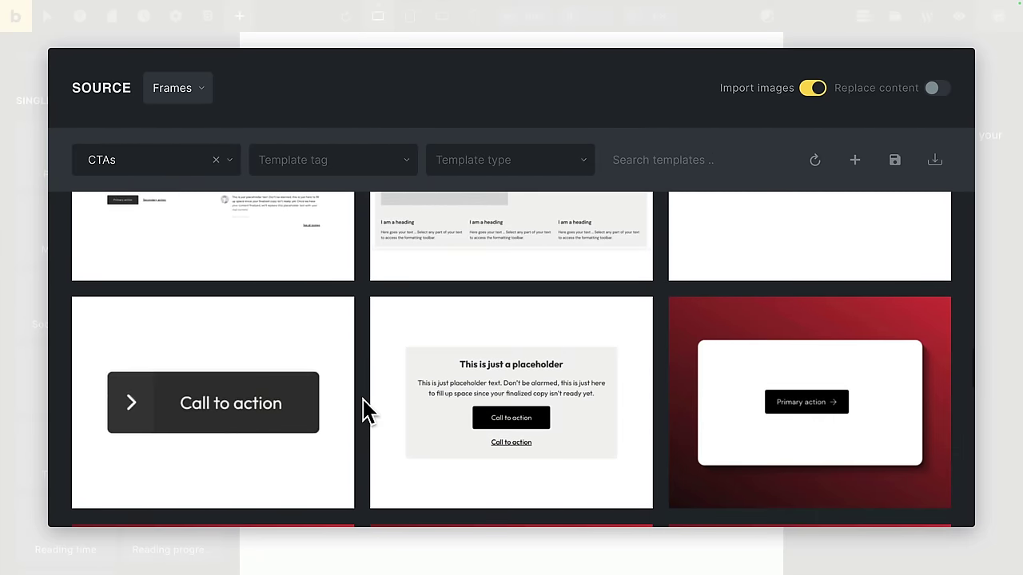
scroll(366, 412, down, 8)
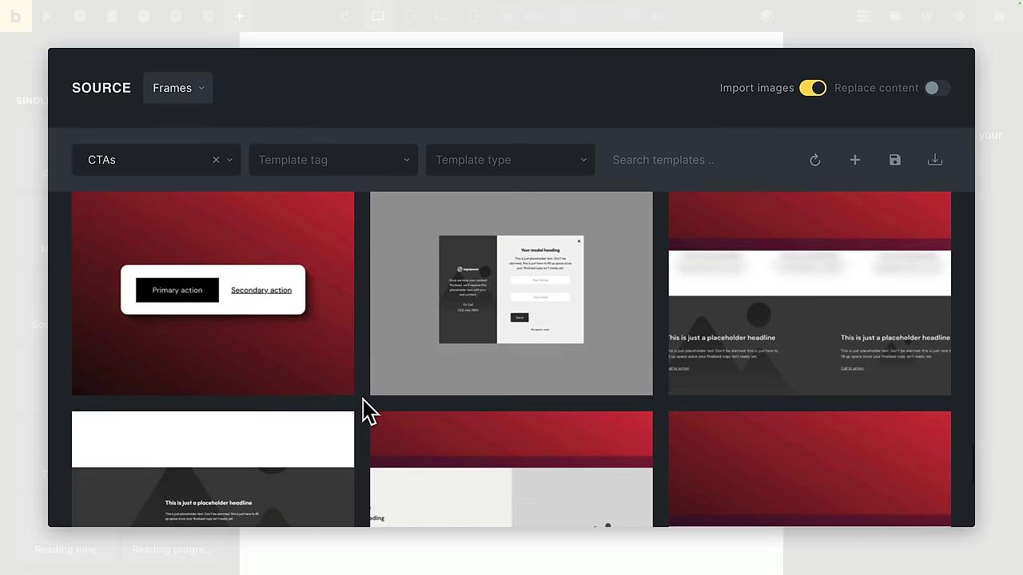
scroll(365, 411, down, 2)
mouse_move(518, 389)
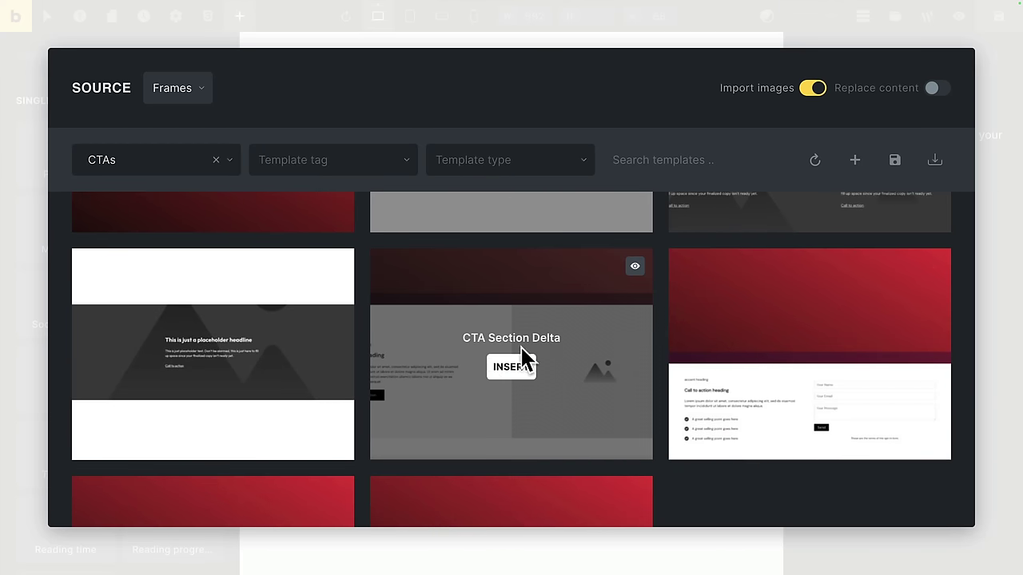
click(518, 374)
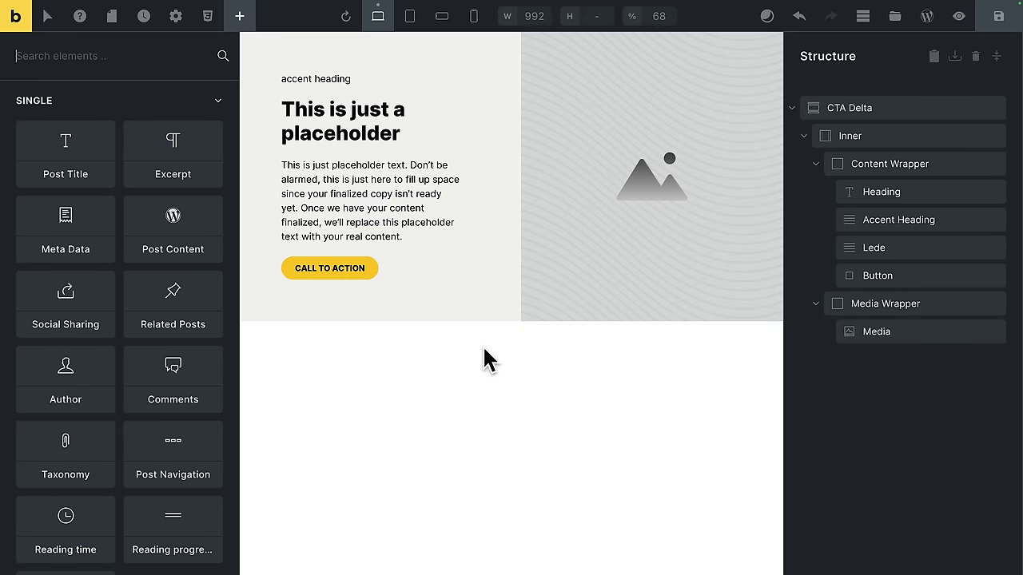
click(850, 108)
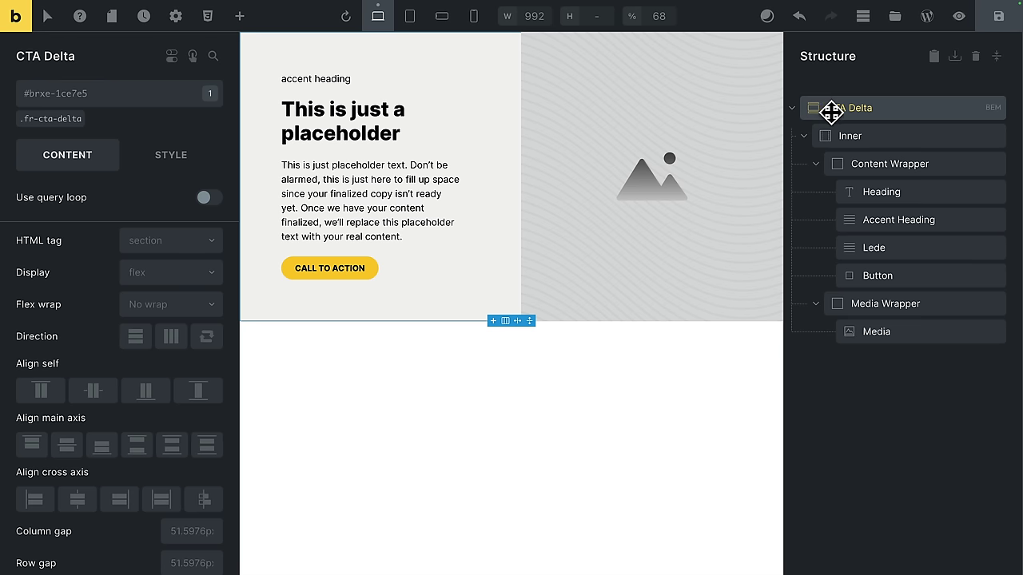
Step: Convert the CTA Delta section to a block and give .fr-cta-delta a var(--space-m) top margin
right_click(861, 110)
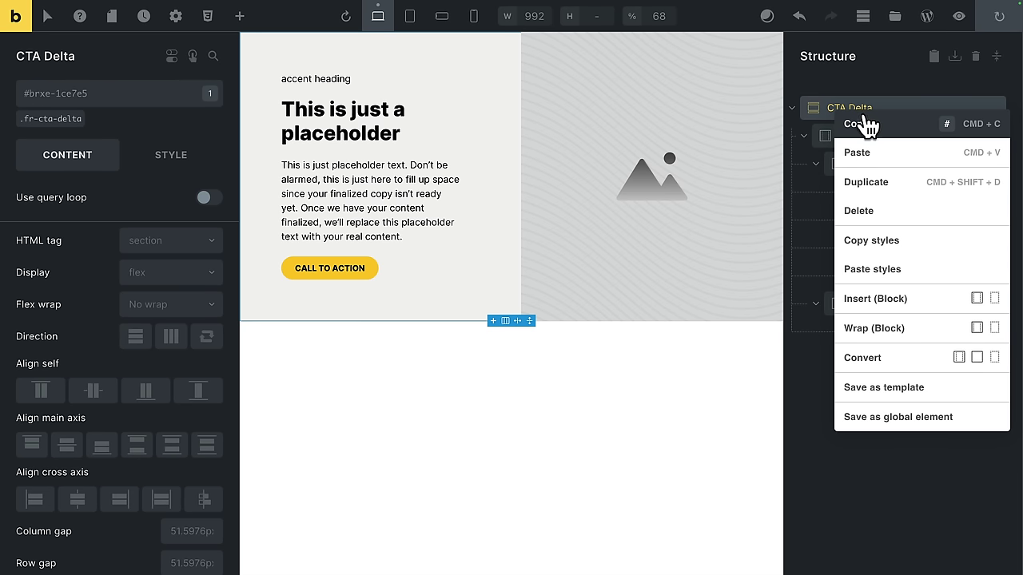
click(976, 357)
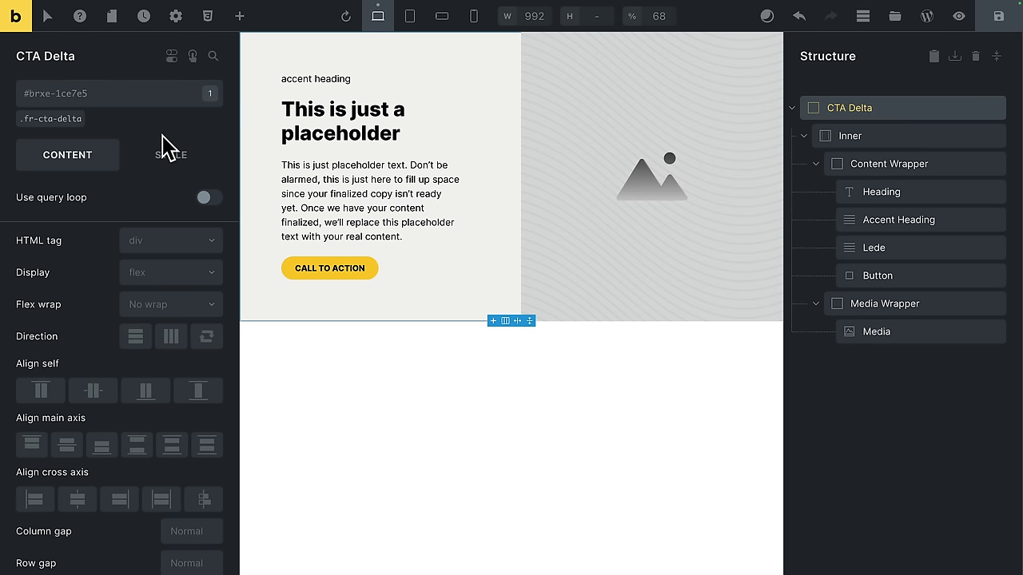
click(51, 122)
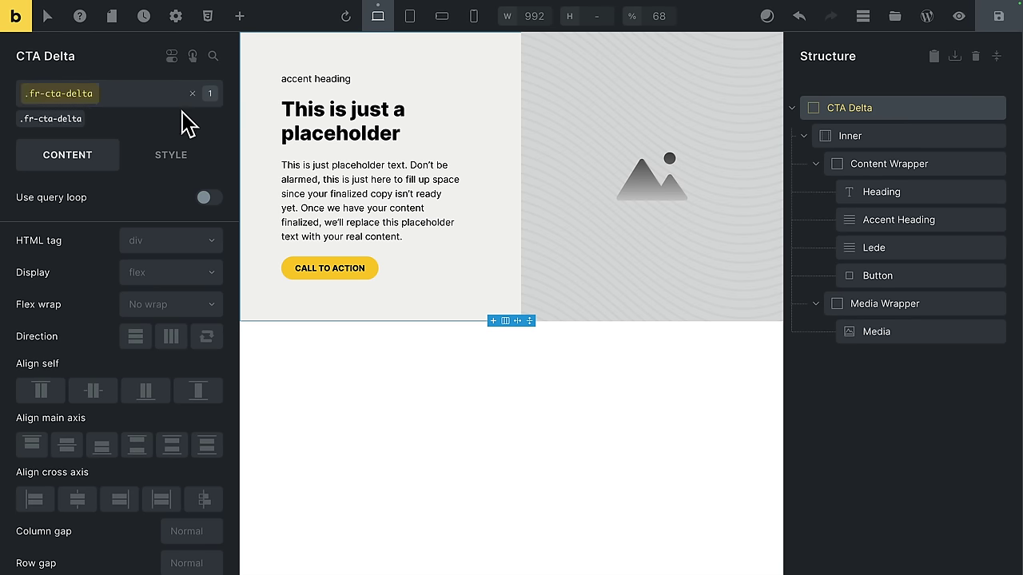
click(185, 159)
click(138, 202)
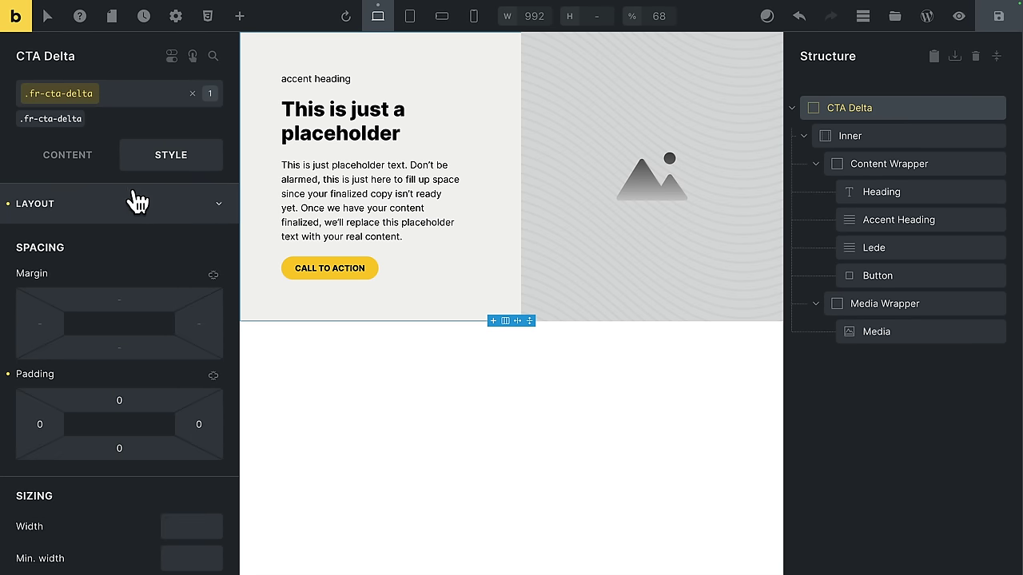
click(125, 295)
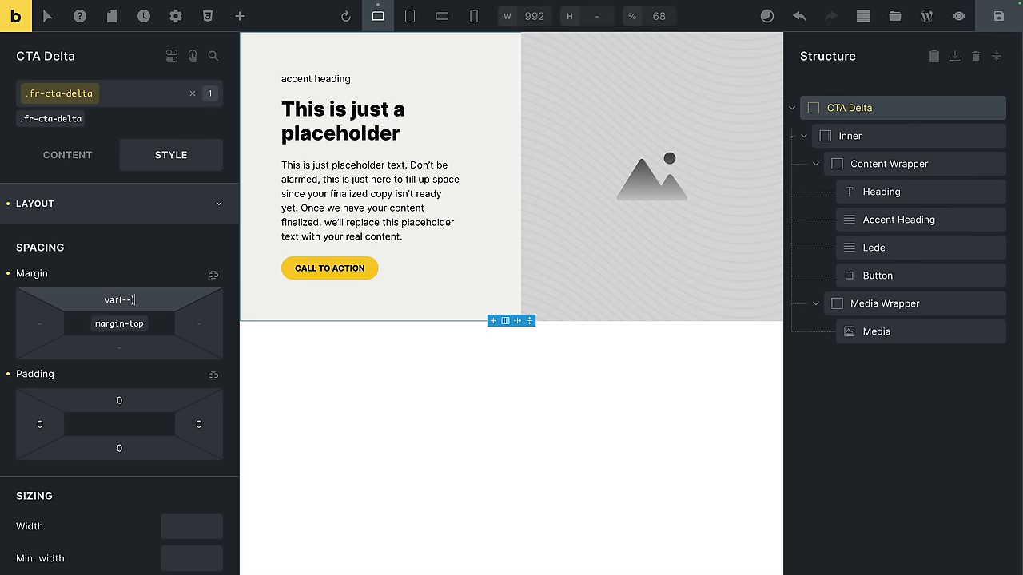
text(var(--space-m)
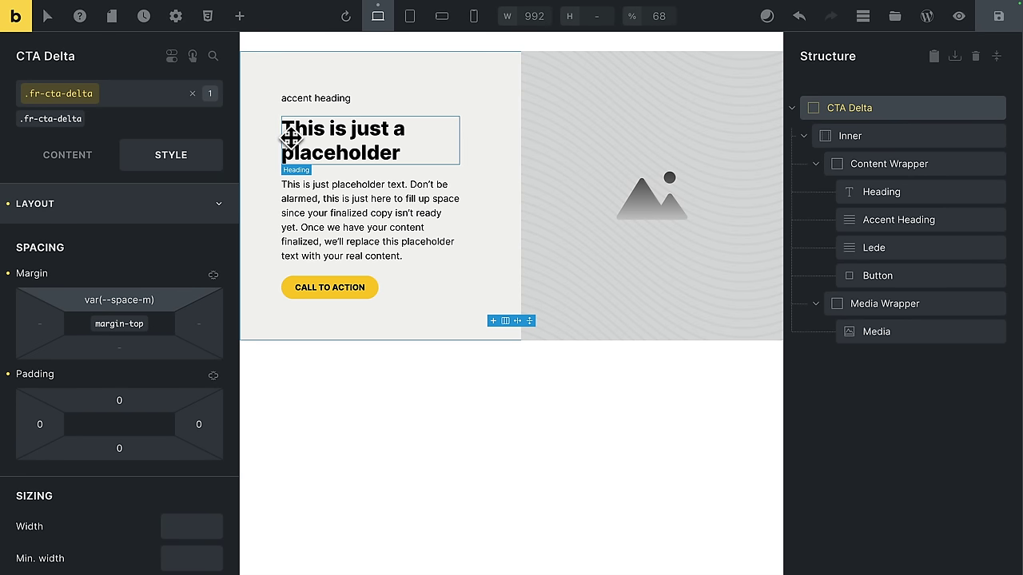
Step: Give the .fr-accent-heading class uppercase text, weight 700 and font size var(--text-s)
click(315, 100)
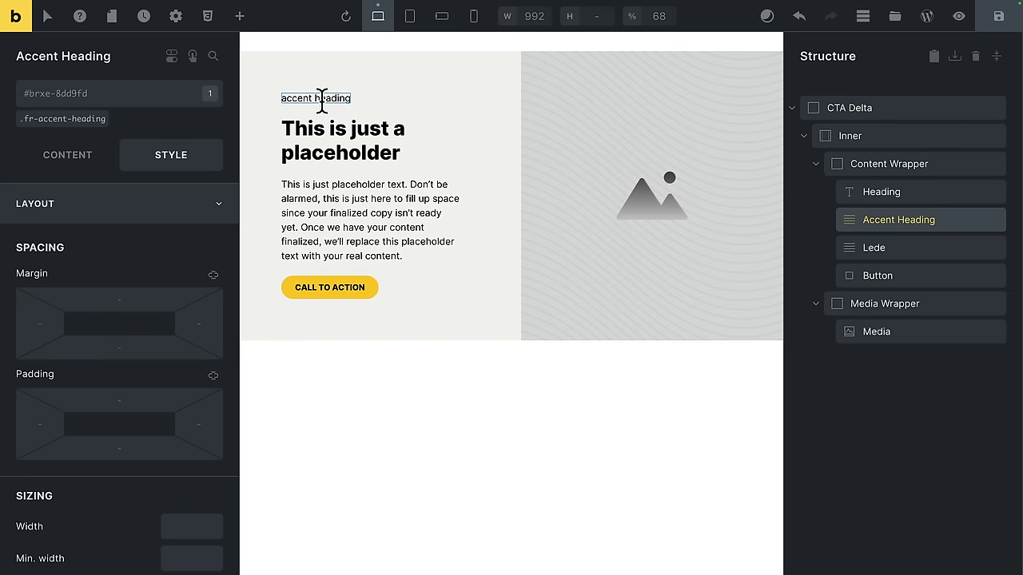
click(76, 128)
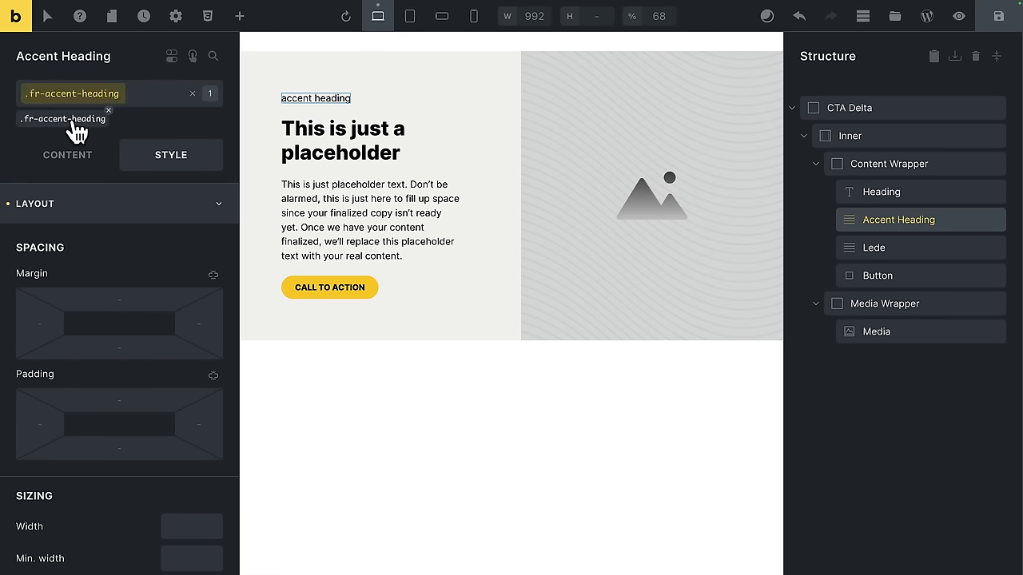
click(82, 204)
click(128, 247)
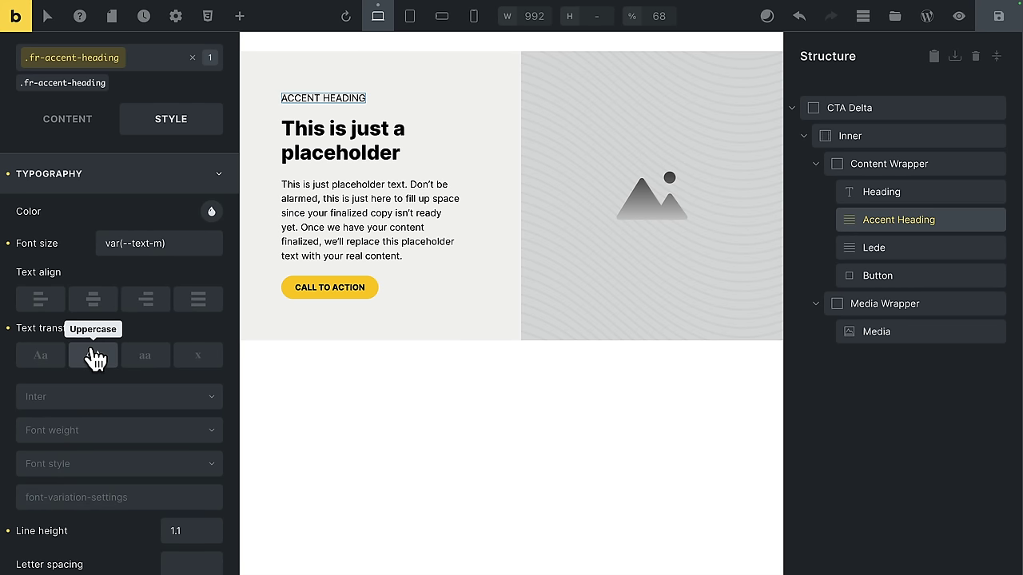
click(94, 359)
click(88, 431)
scroll(125, 438, down, 1)
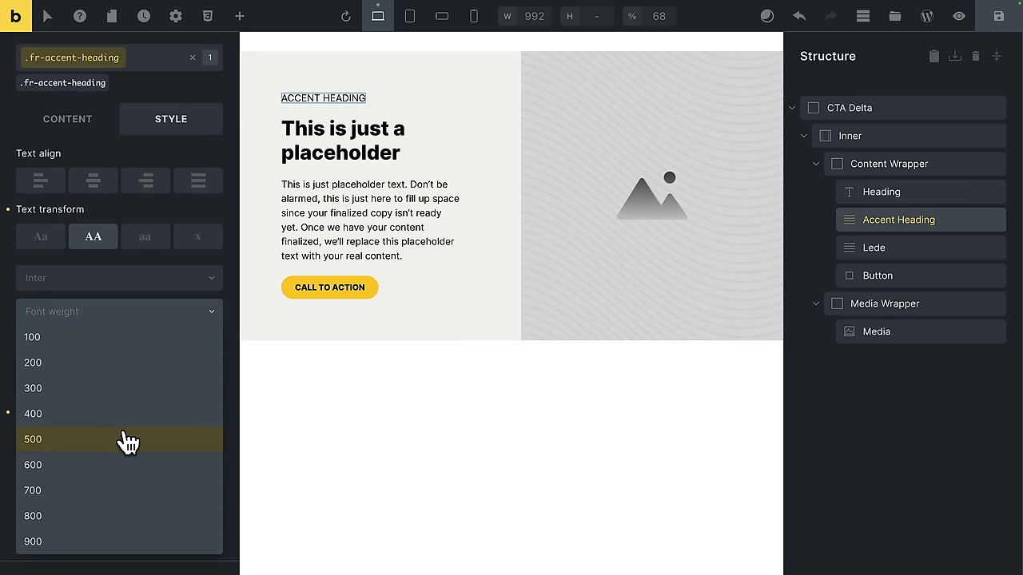
click(76, 490)
scroll(84, 445, up, 3)
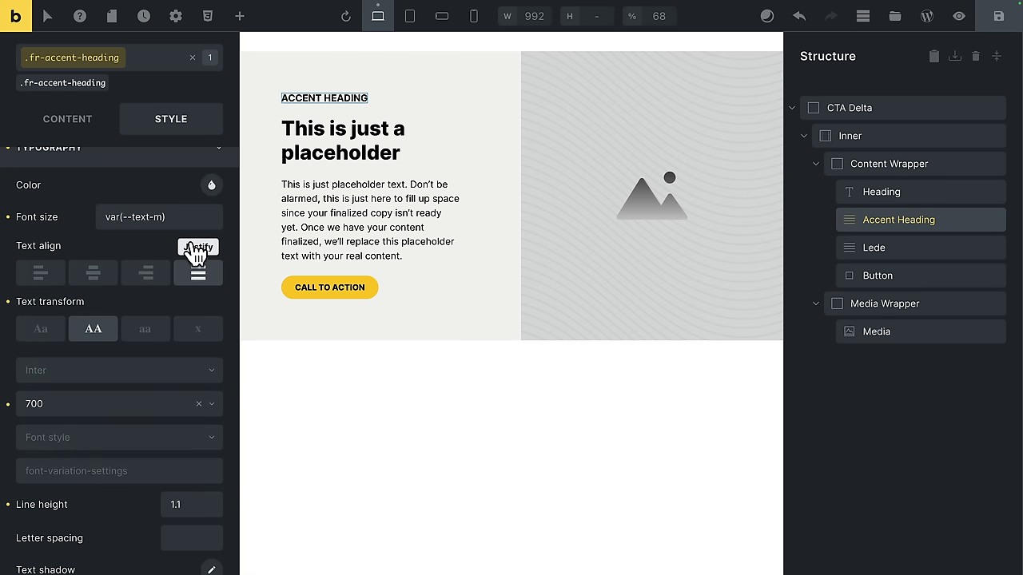
click(182, 217)
key(BackSpace)
key(BackSpace)
text(s))
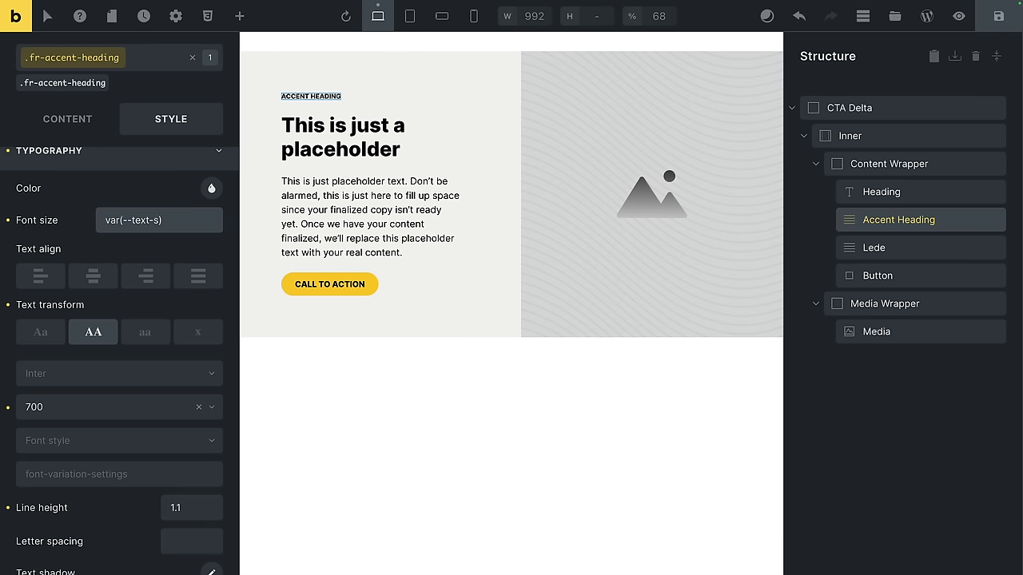
Step: Colour the accent heading with the ACSS Global primary red
click(213, 194)
scroll(128, 393, down, 3)
click(96, 487)
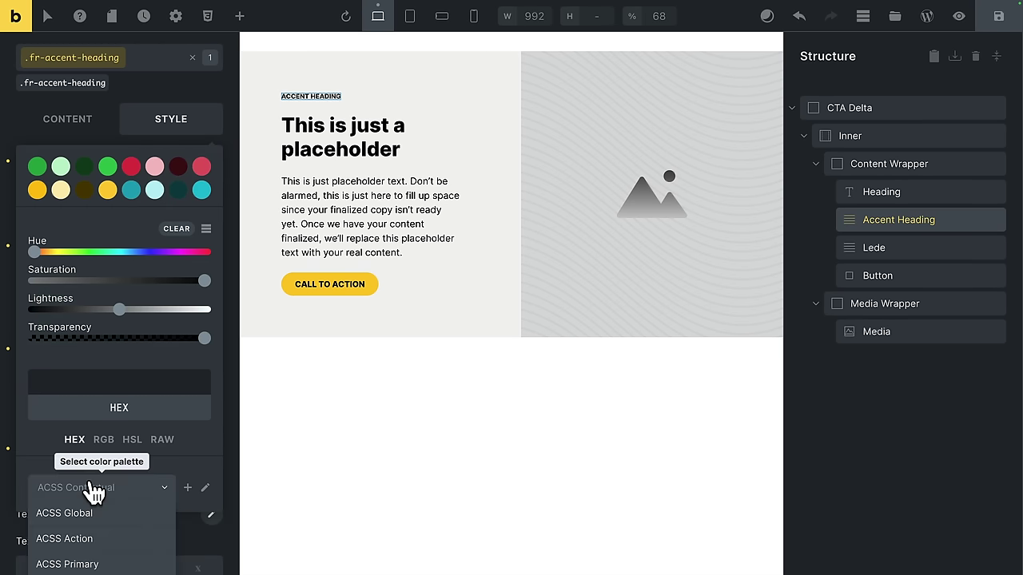
click(100, 507)
scroll(116, 340, up, 2)
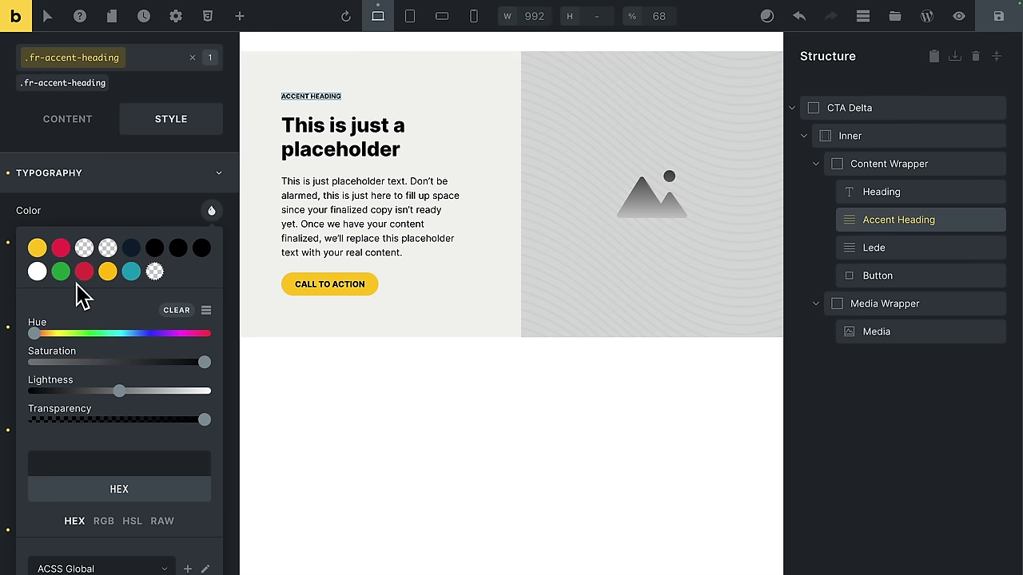
click(61, 249)
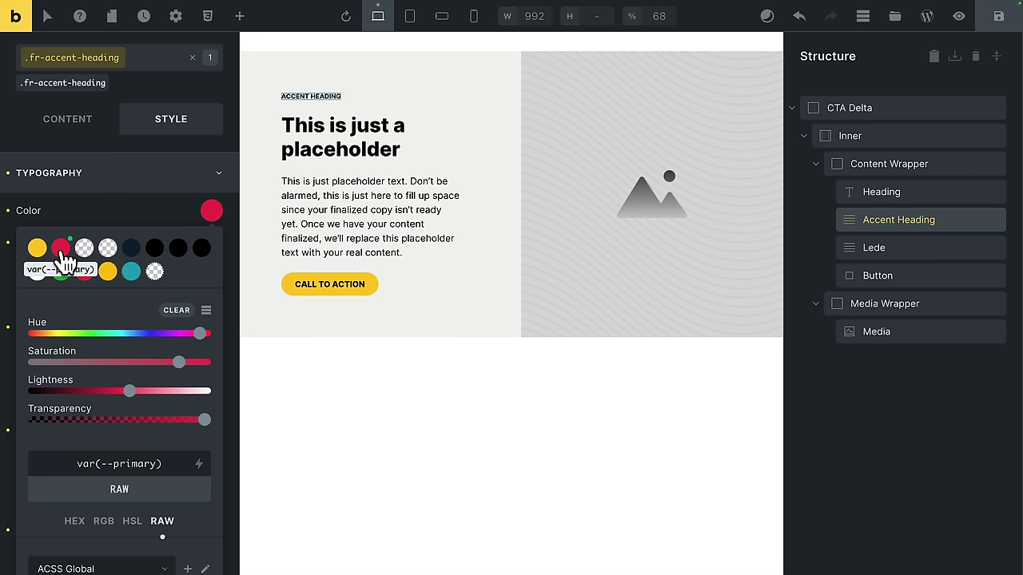
Step: Delete the lede's last two sentences so it ends after 'isn't ready yet.'
click(354, 254)
click(423, 252)
drag(422, 249, 297, 224)
key(BackSpace)
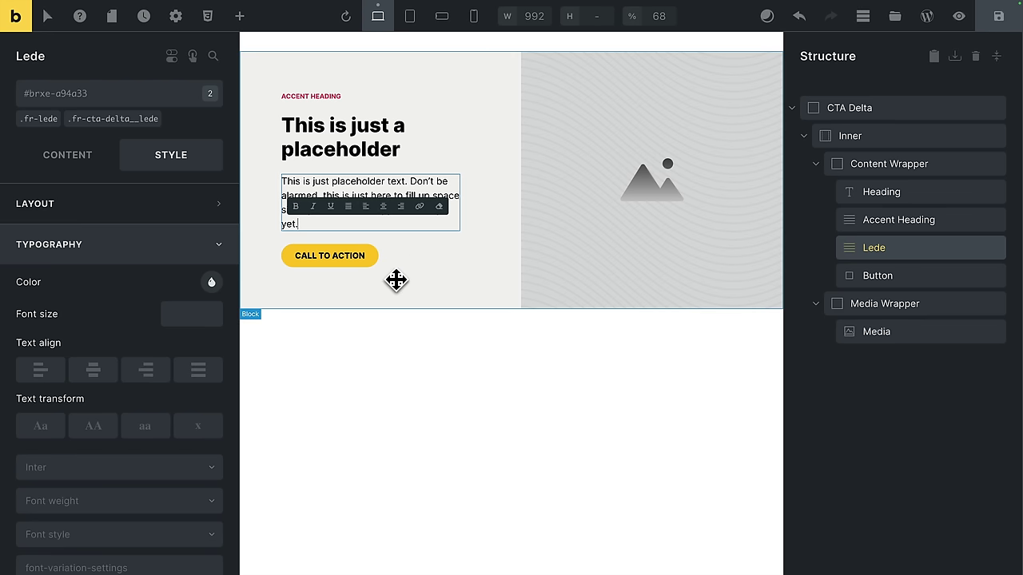
Step: Finish editing the lede and save the CTA 2 template
click(575, 162)
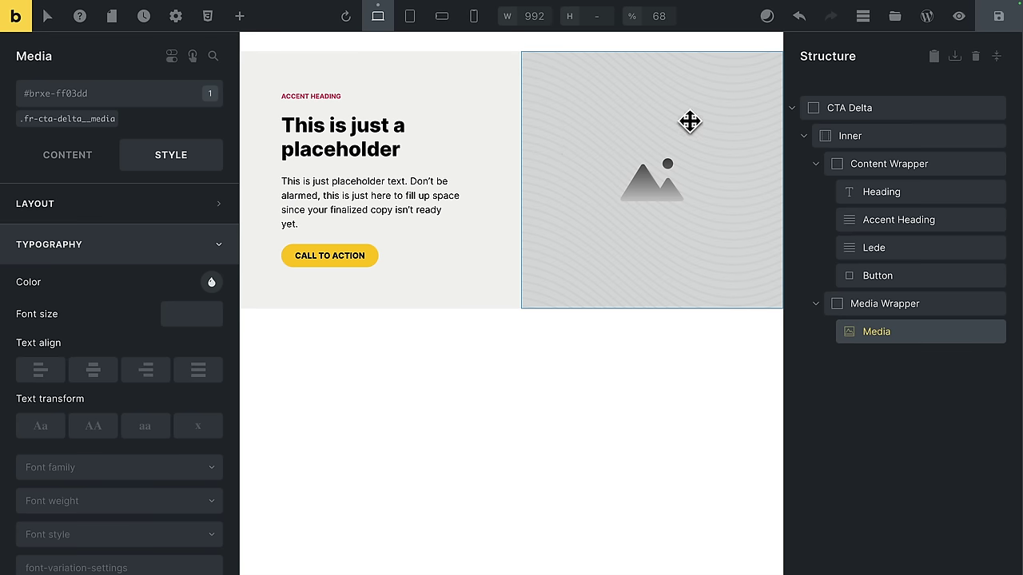
click(996, 22)
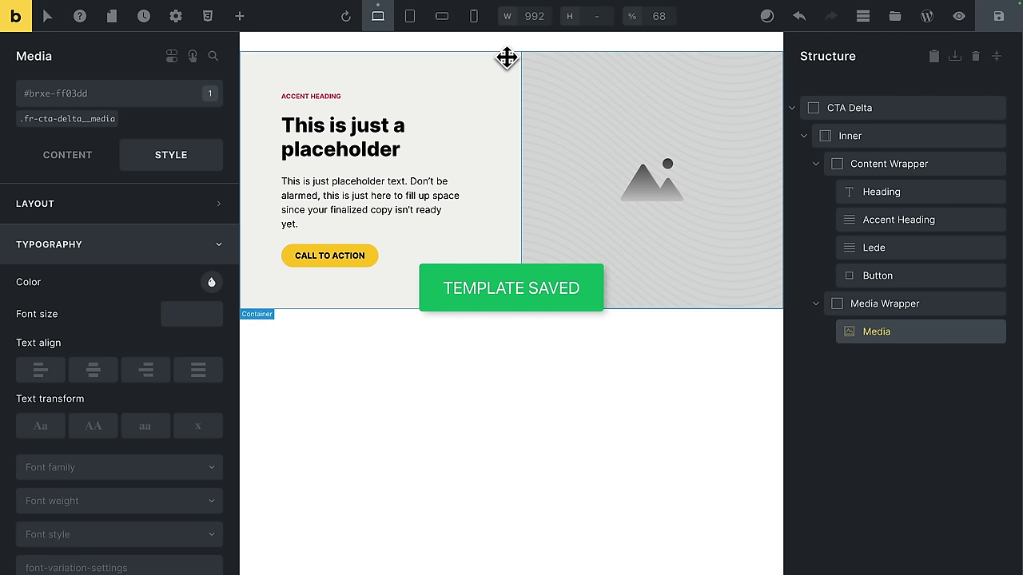
Step: Back in WordPress posts, add an empty paragraph below the second body paragraph and open the block library
click(16, 28)
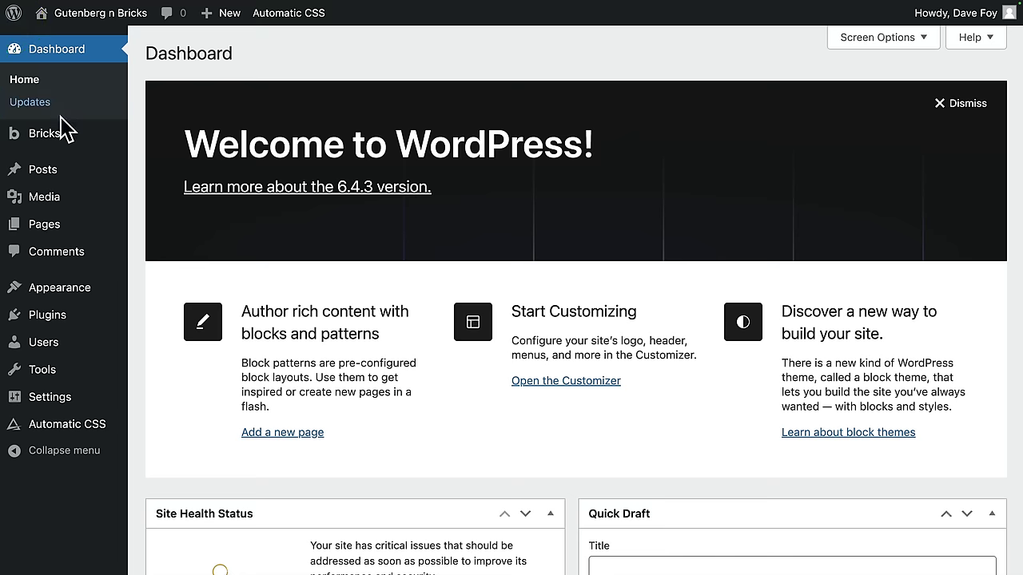
mouse_move(56, 182)
click(156, 171)
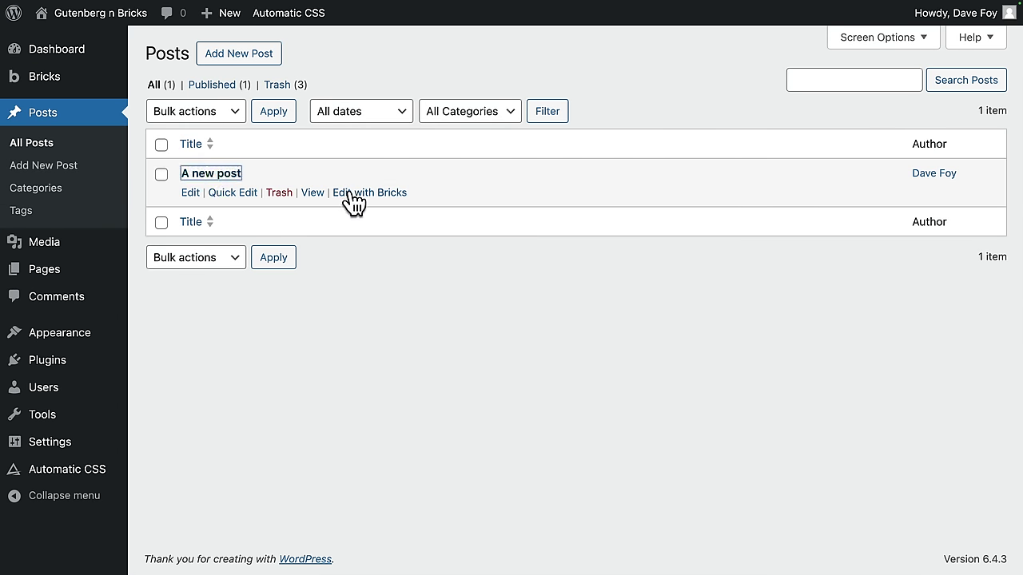
scroll(434, 250, down, 5)
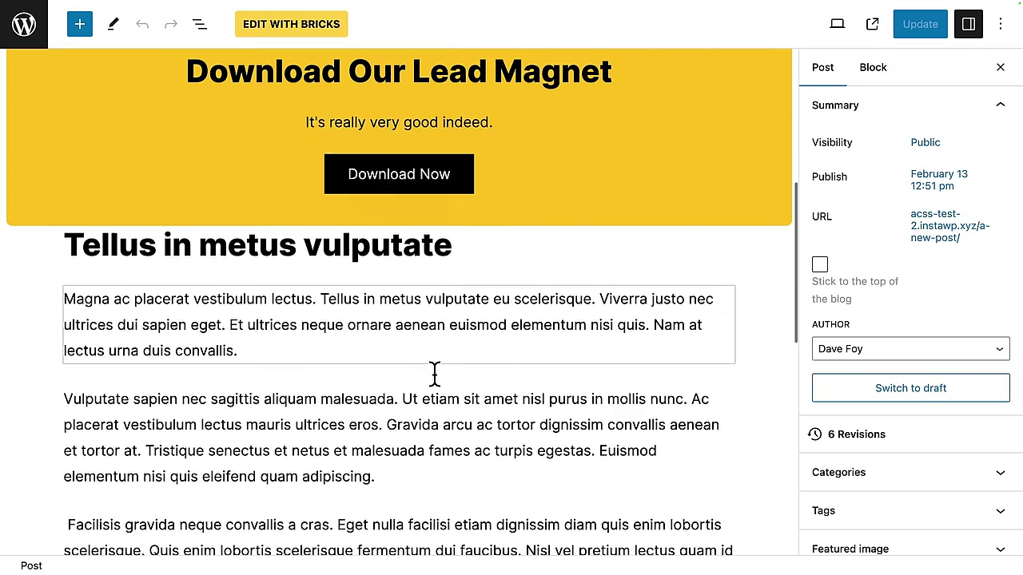
click(411, 354)
key(Return)
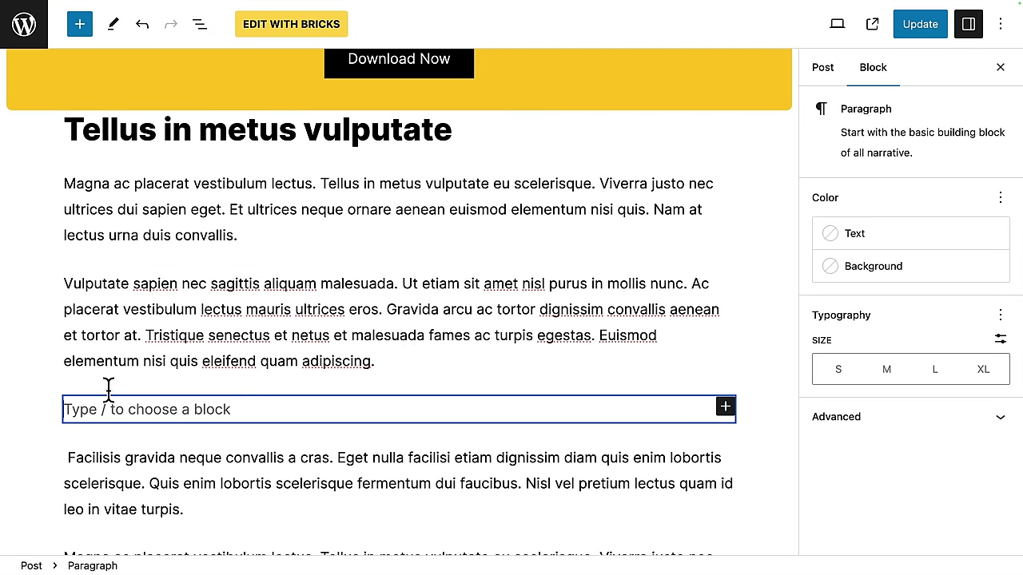
click(80, 24)
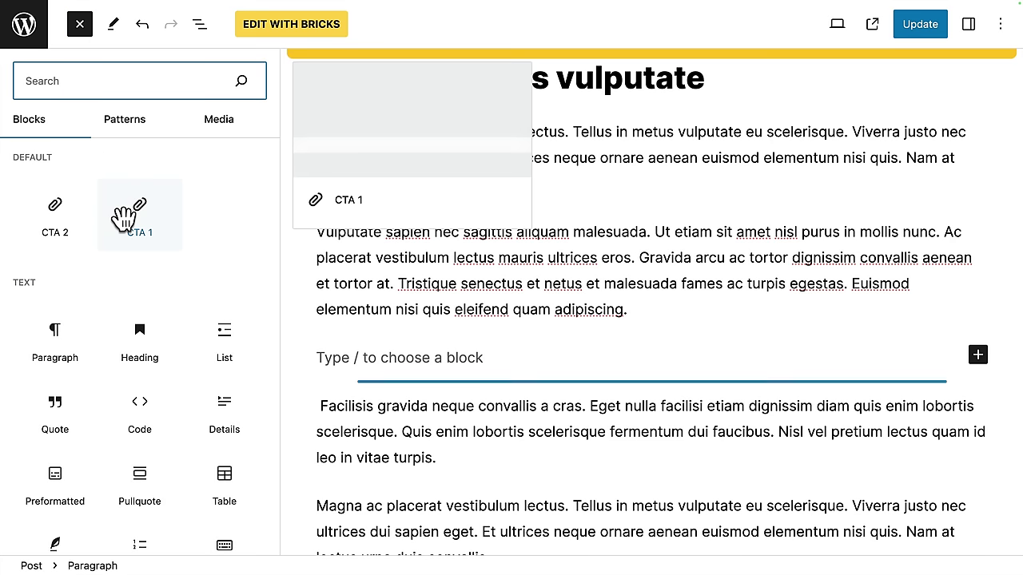
Step: Insert the CTA 2 block and change its accent heading to 'FREE'
click(48, 214)
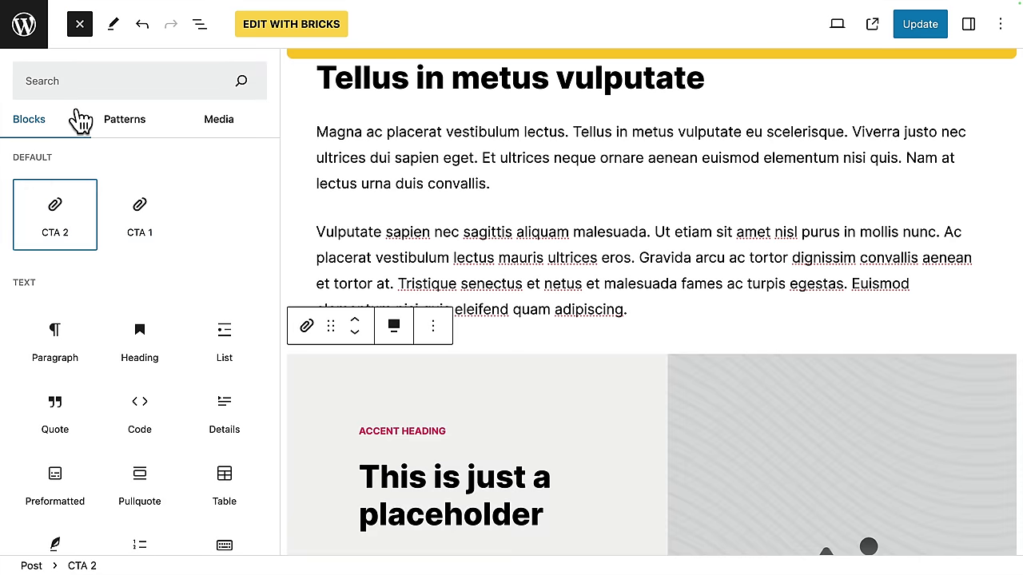
click(80, 23)
scroll(216, 244, down, 3)
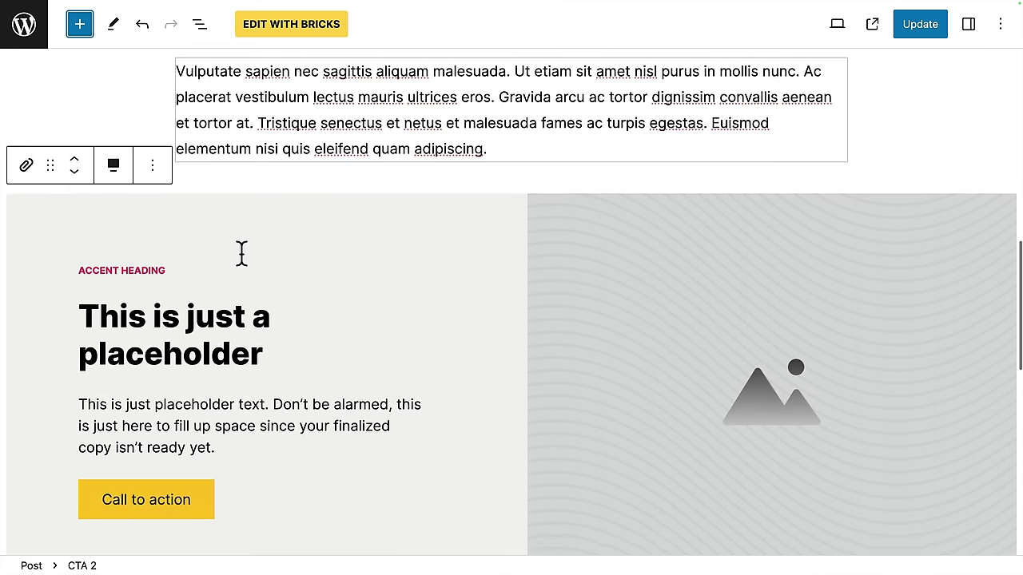
triple_click(160, 184)
text(FREE DOWNLOAD)
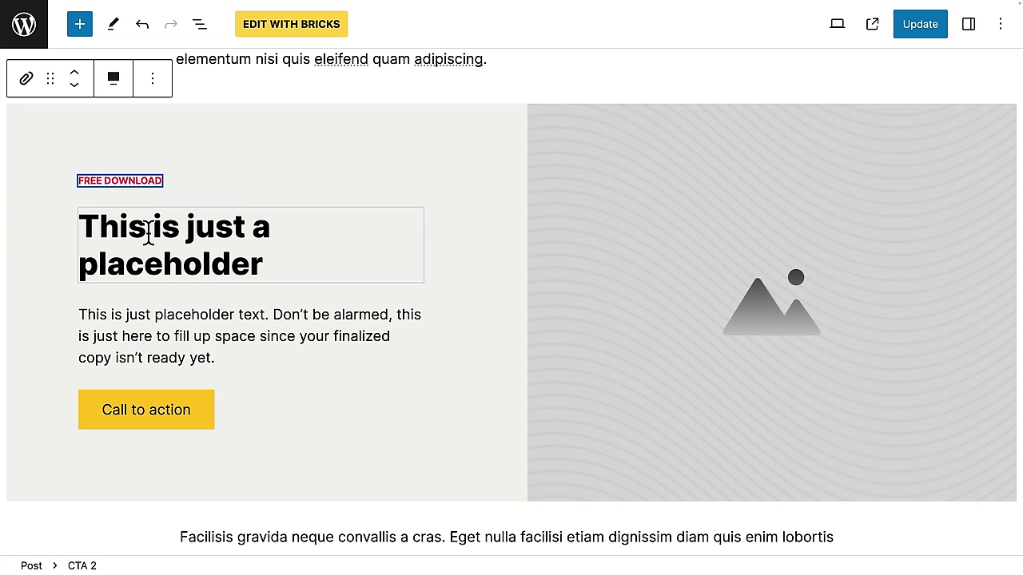
Step: Replace the heading with 'Download for Free', the paragraph with new copy, and the button with 'Download Now'
click(148, 232)
drag(256, 260, 85, 231)
text(Download)
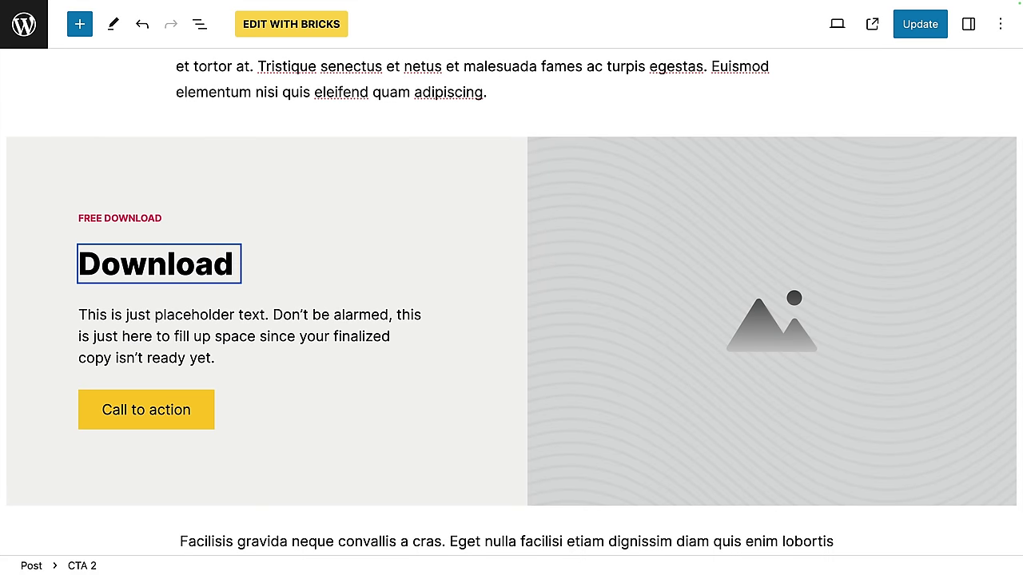
text( for Free)
triple_click(103, 313)
text(This download is great. You need it in your)
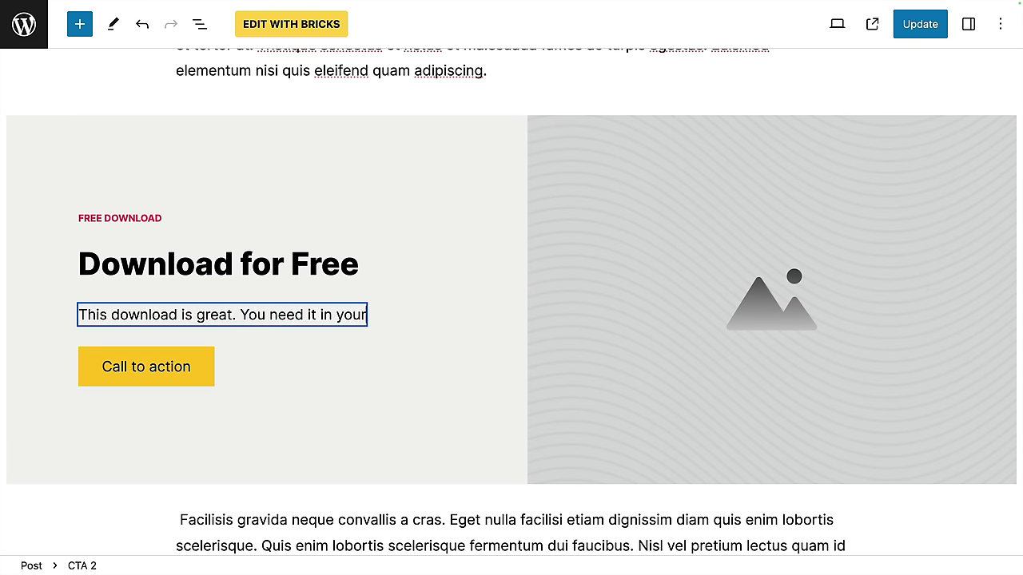
text( life.)
triple_click(121, 365)
text(Down)
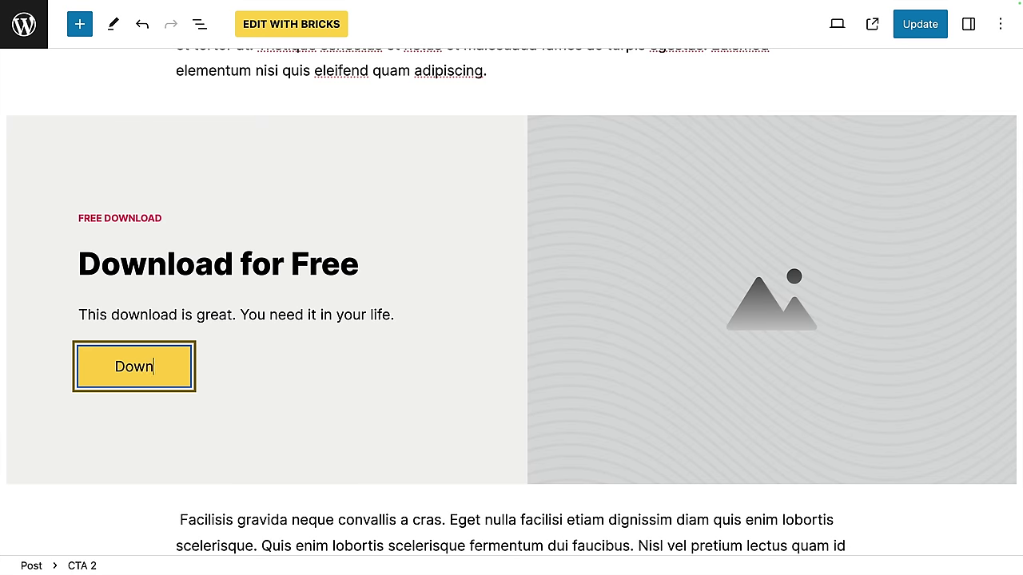
text(load Now)
Step: Review the CTA 2 block's settings and button link, then update the post
click(680, 194)
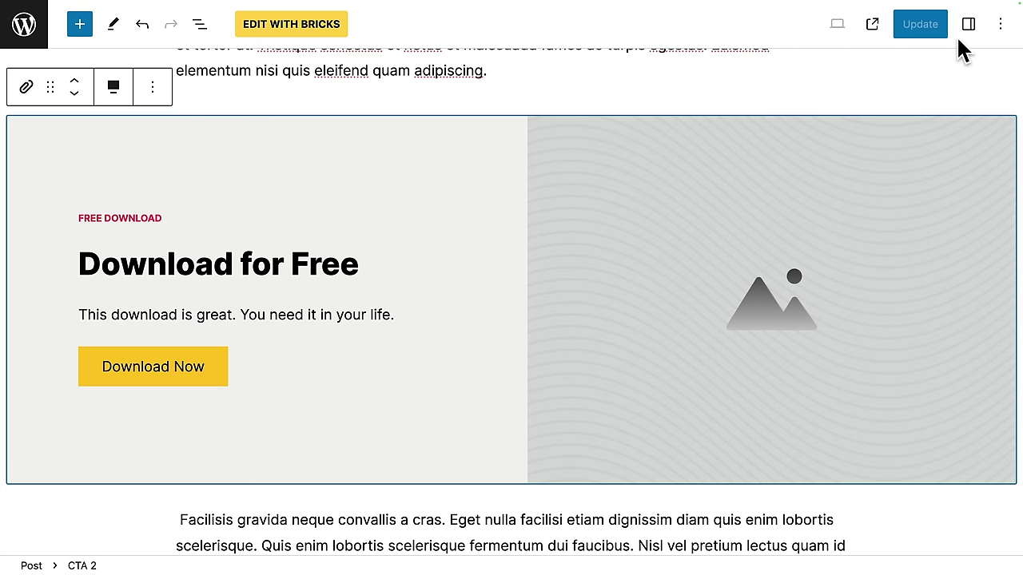
click(969, 27)
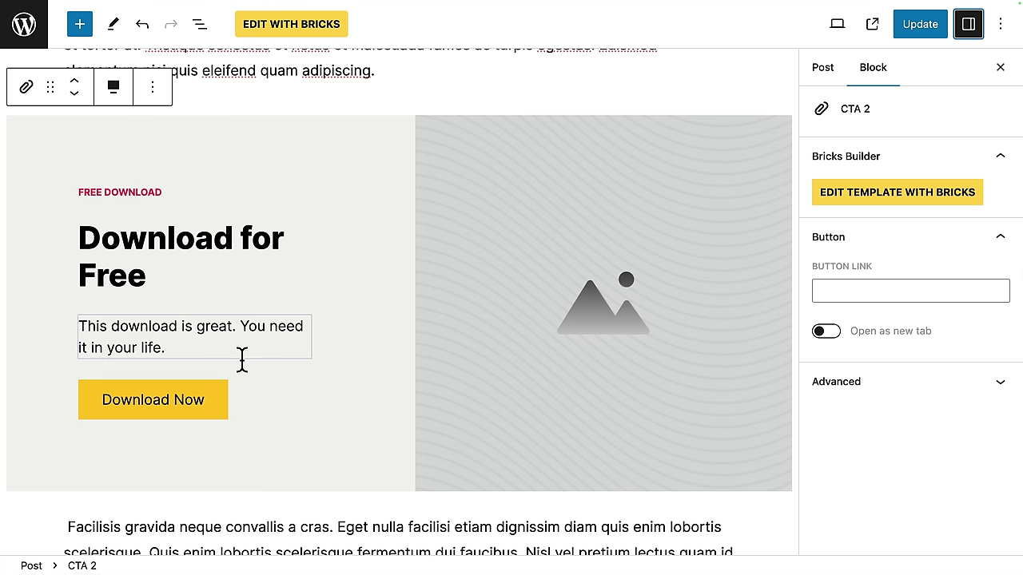
click(825, 291)
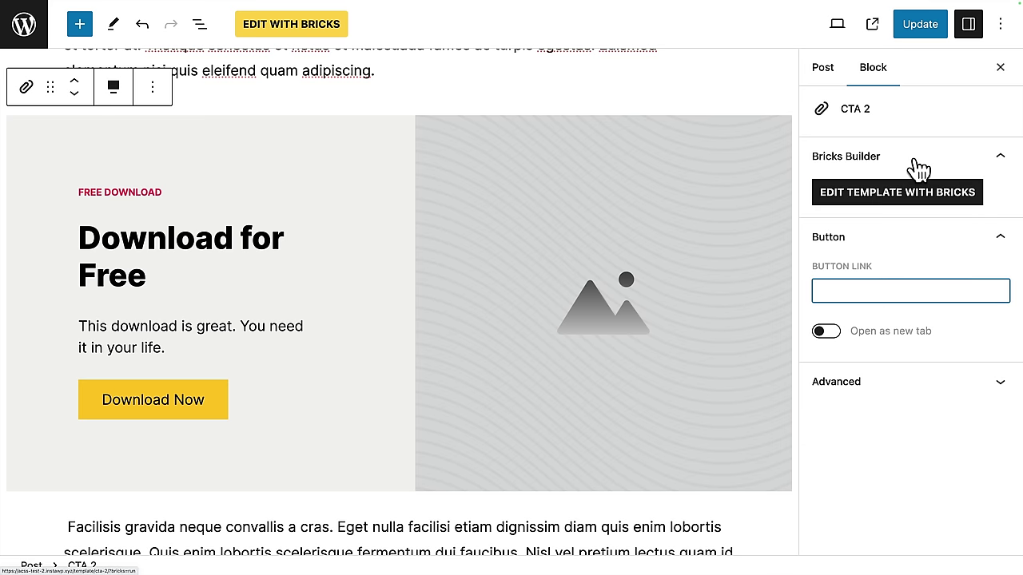
click(919, 26)
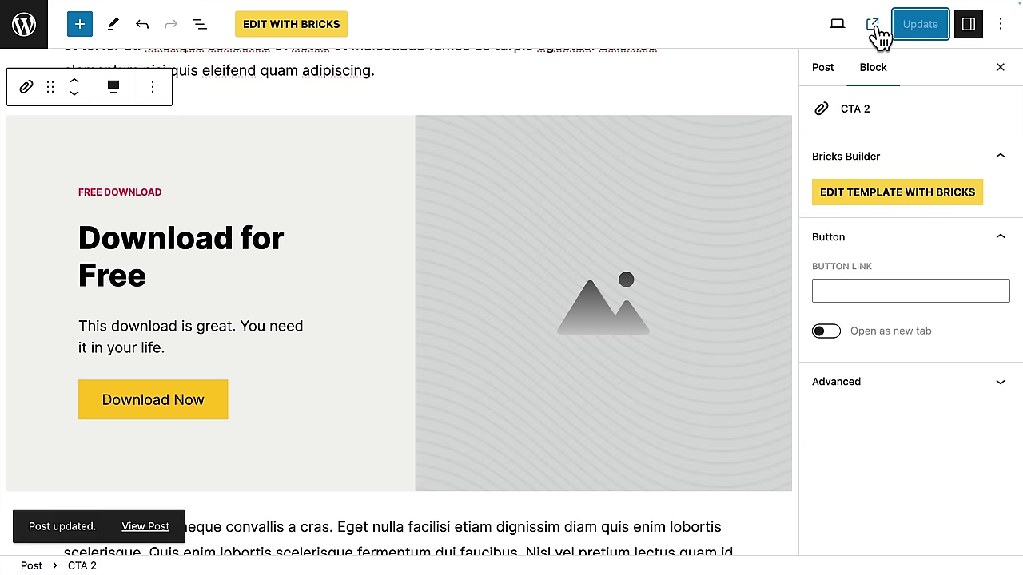
Step: View the published post and scroll through its new Download for Free section
click(876, 27)
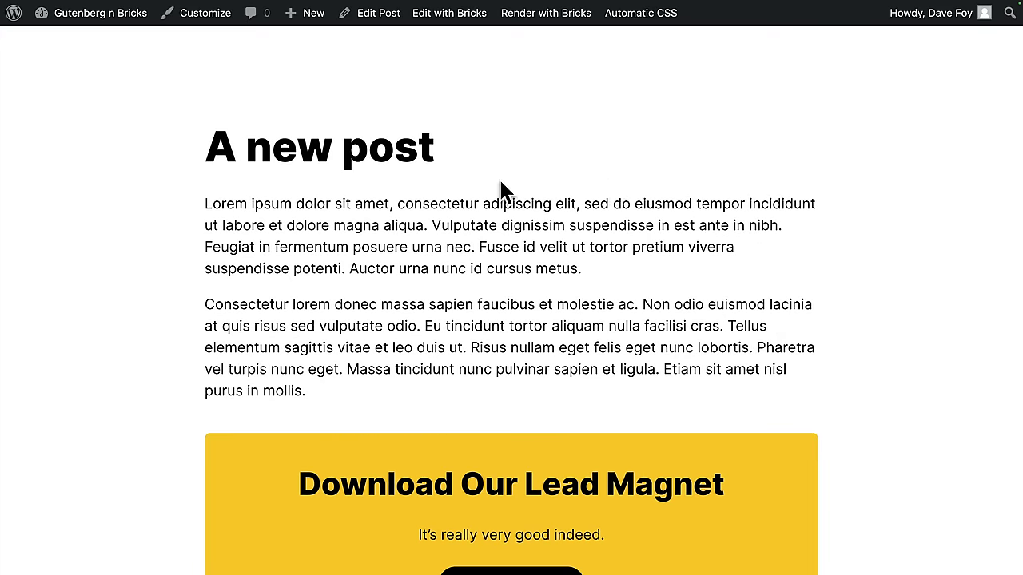
scroll(152, 311, down, 4)
scroll(149, 302, down, 7)
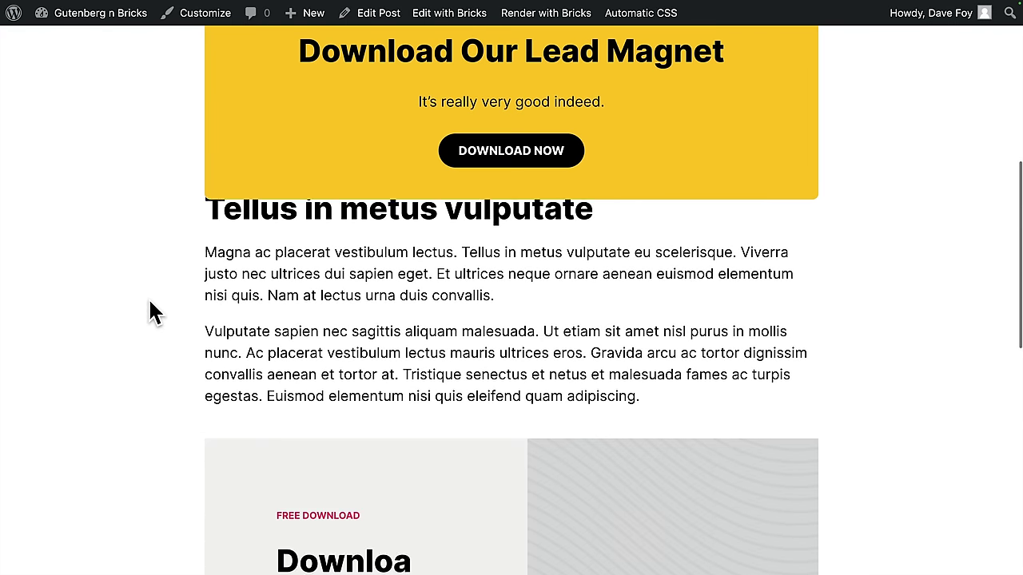
scroll(152, 312, up, 2)
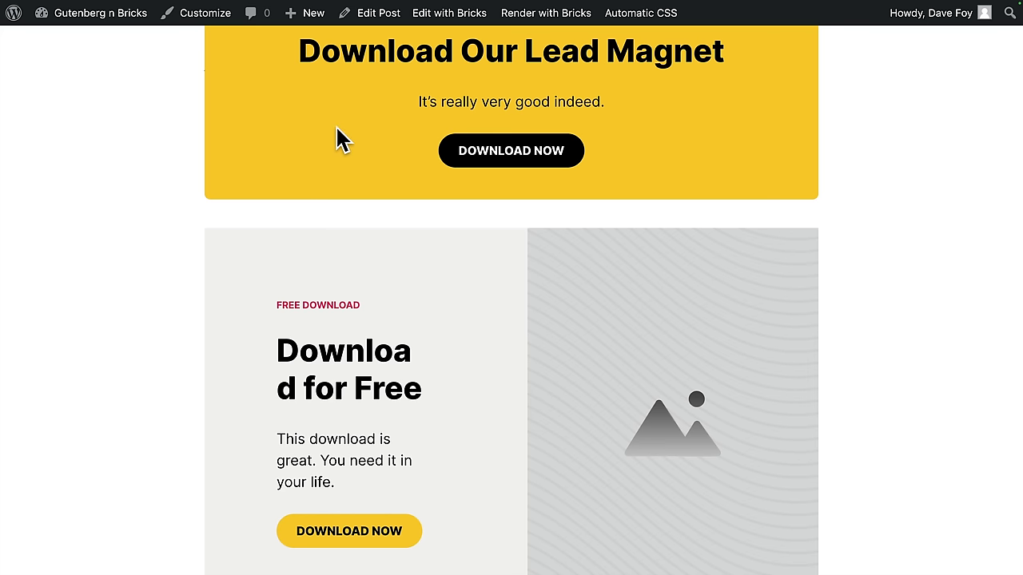
scroll(167, 356, down, 2)
scroll(167, 356, up, 2)
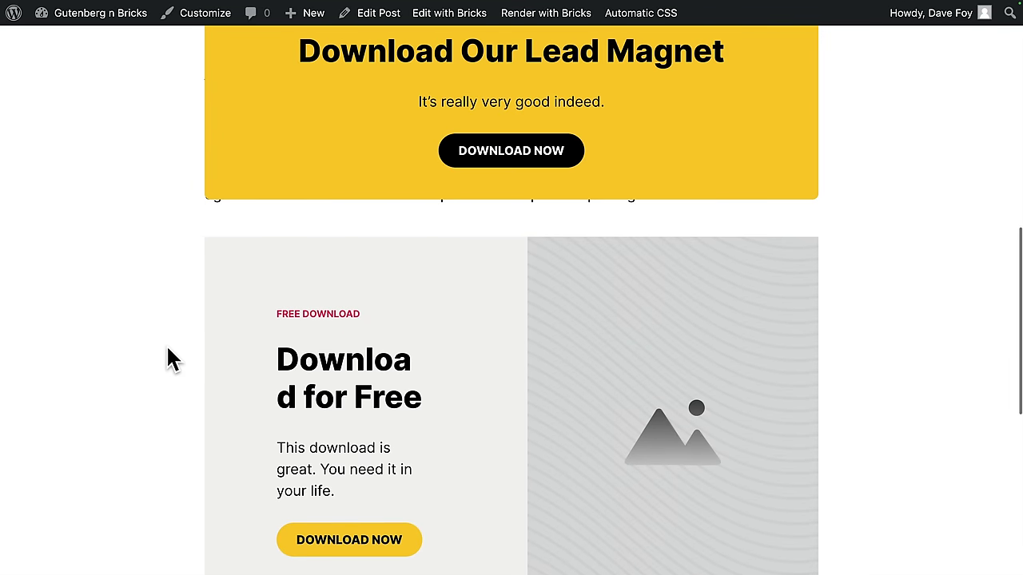
scroll(167, 356, down, 1)
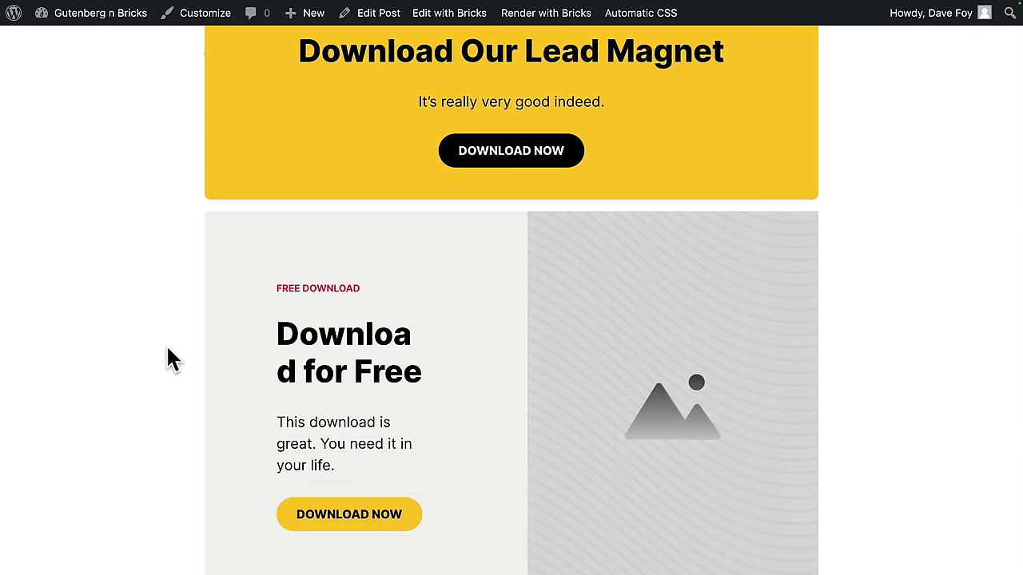
scroll(535, 247, down, 1)
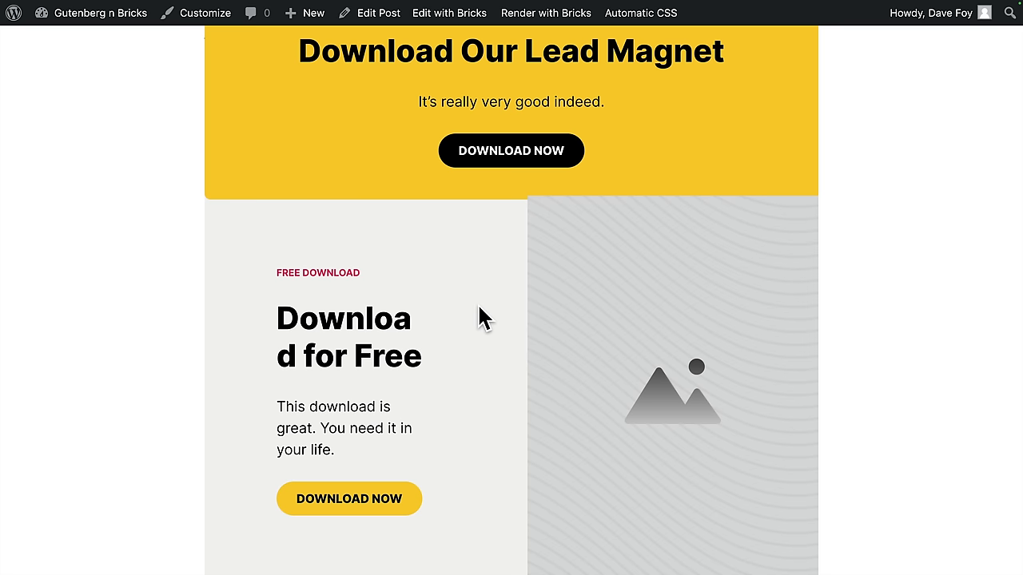
Step: Go from the dashboard to the Bricks Templates list
click(80, 43)
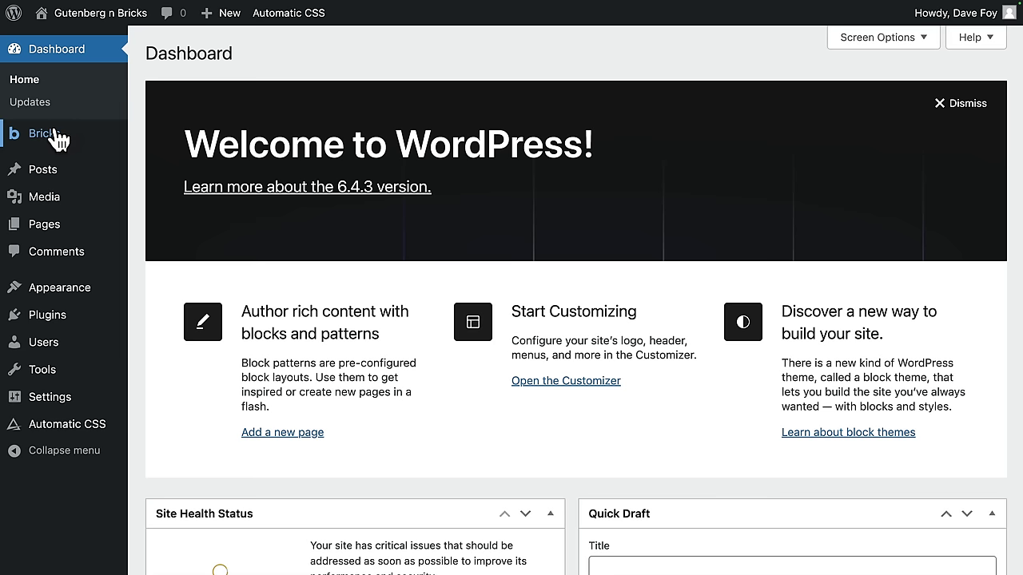
mouse_move(24, 132)
click(168, 162)
Step: Open CTA 1 in Bricks, remove the .sticky class from CTA Card Alpha, and save
click(200, 272)
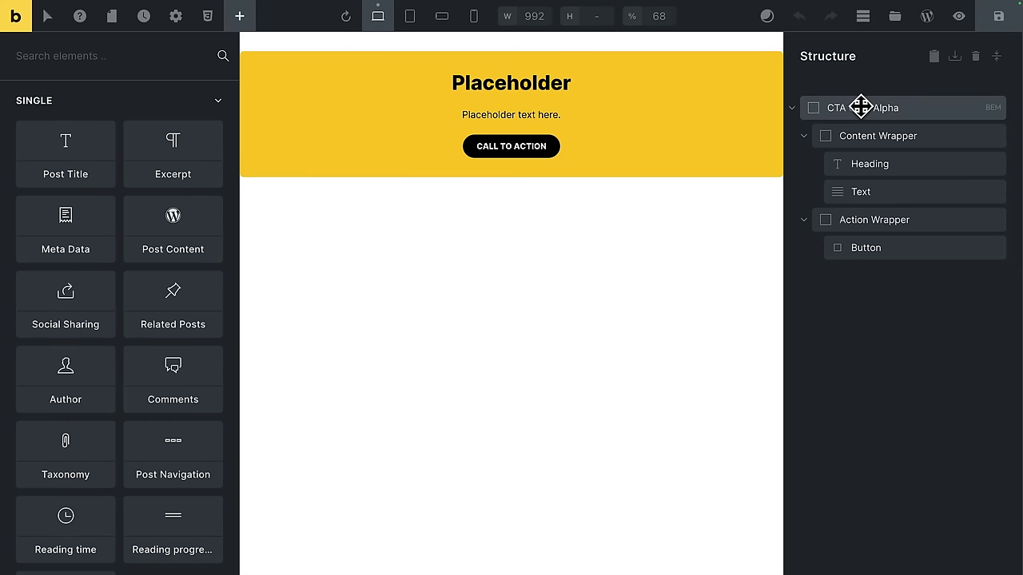
click(871, 107)
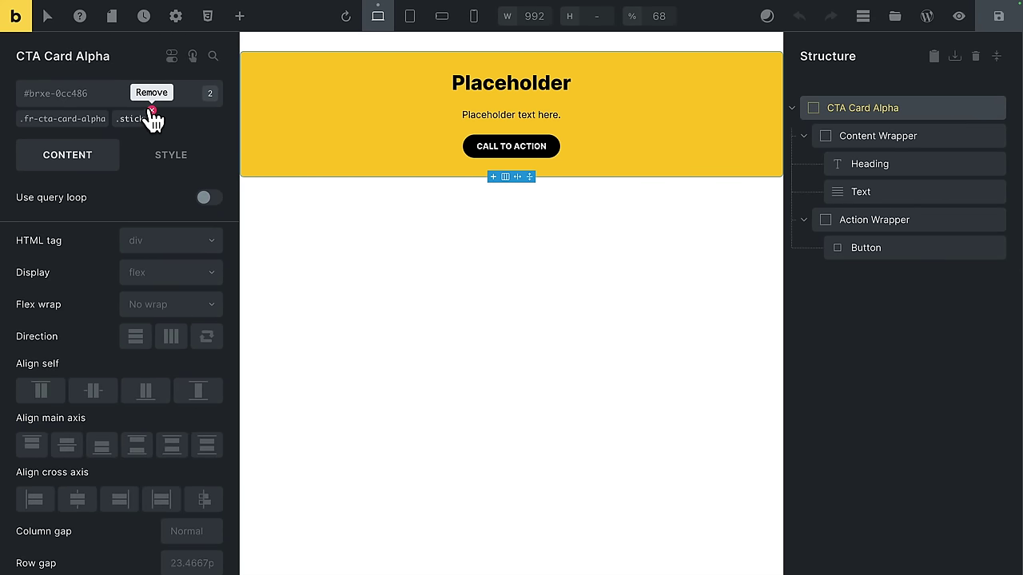
click(152, 111)
click(995, 19)
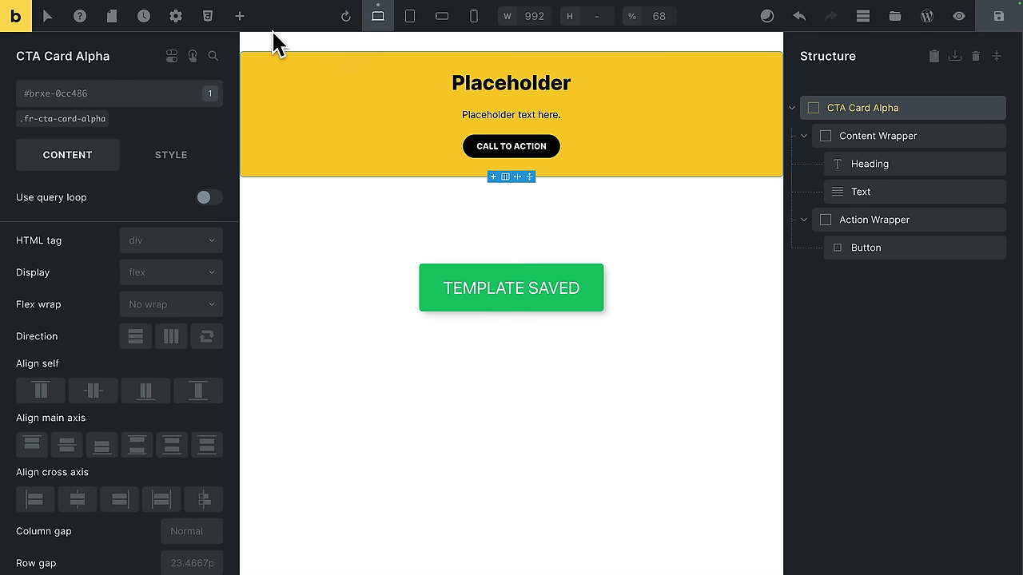
Step: From the Bricks templates list, select the CTA Delta Content Wrapper and its .fr-cta-delta__content-wrapper class
click(19, 32)
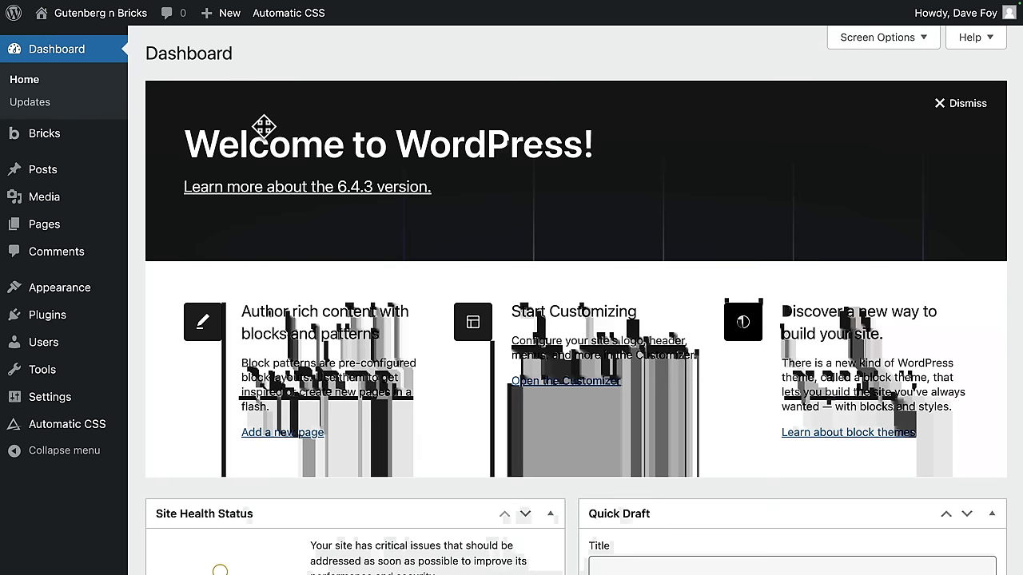
mouse_move(74, 144)
click(160, 159)
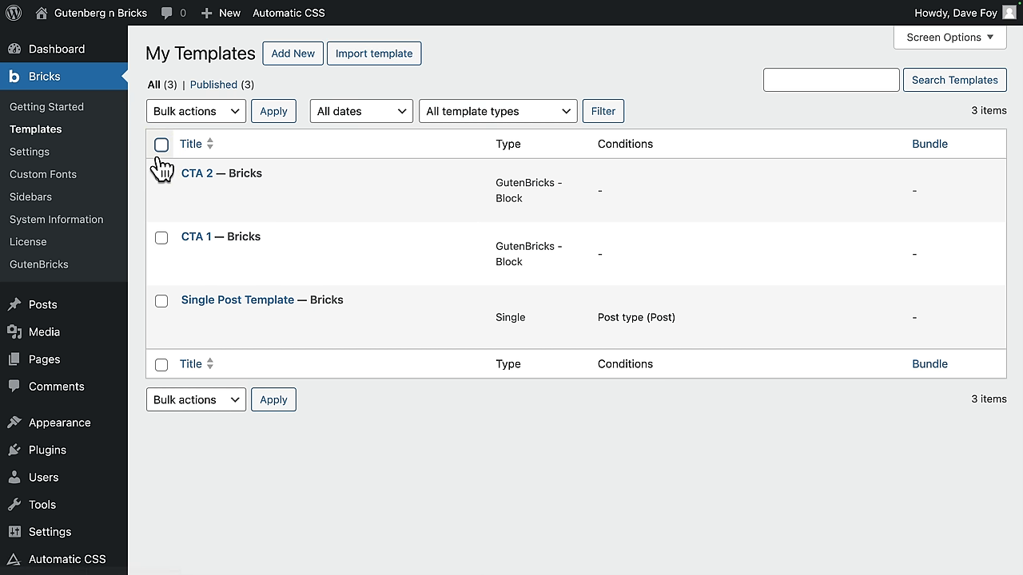
mouse_move(214, 182)
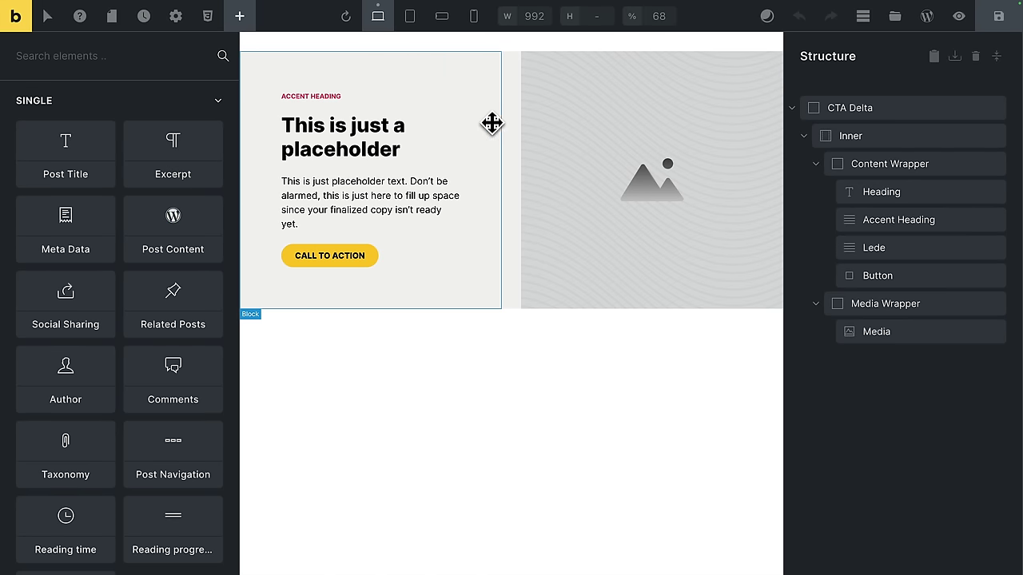
click(437, 87)
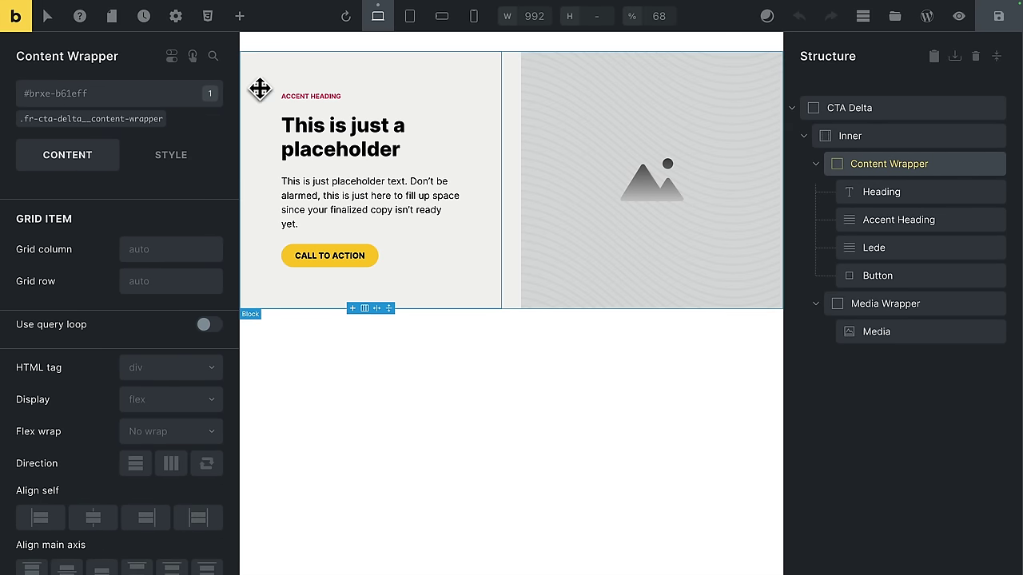
click(107, 120)
Step: Set the wrapper's linked top and bottom padding to var(--space-l) and save the template
click(171, 158)
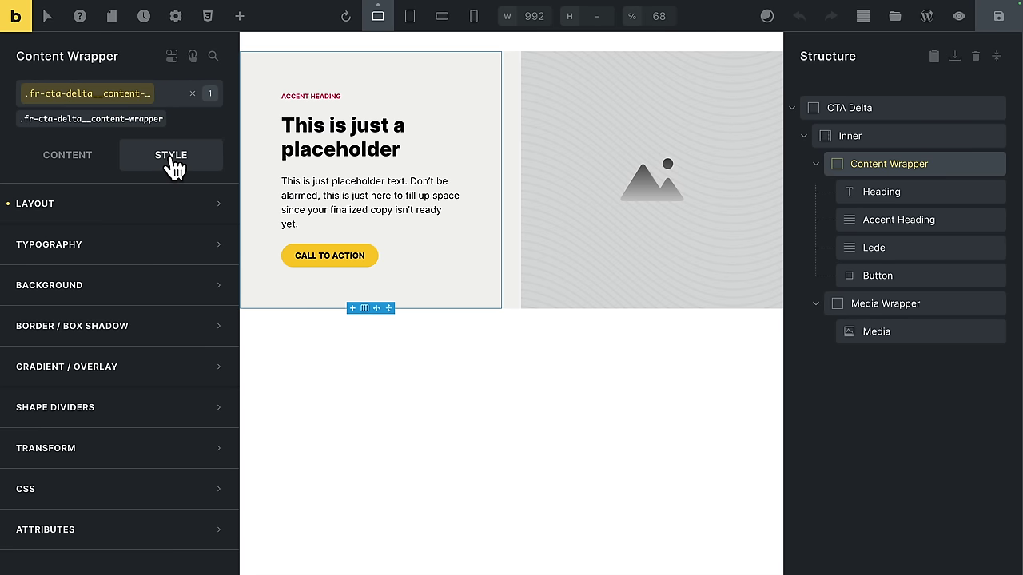
click(83, 209)
scroll(171, 285, down, 3)
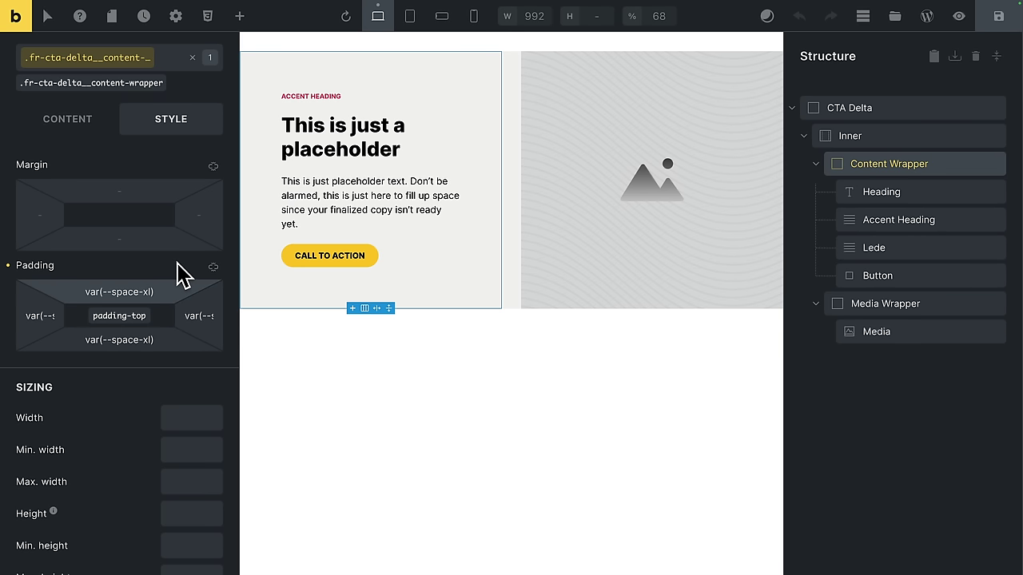
click(212, 268)
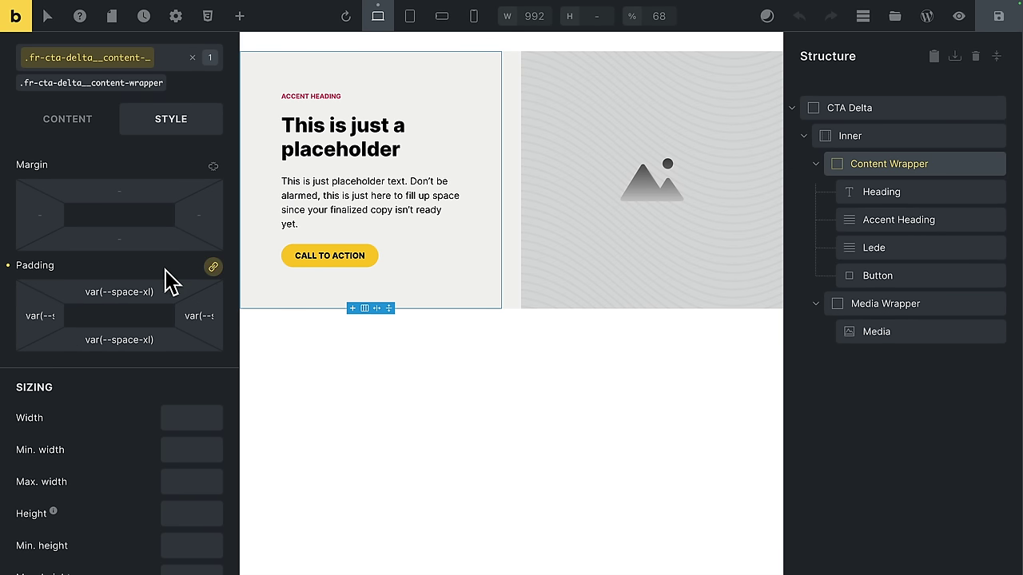
click(146, 291)
key(BackSpace)
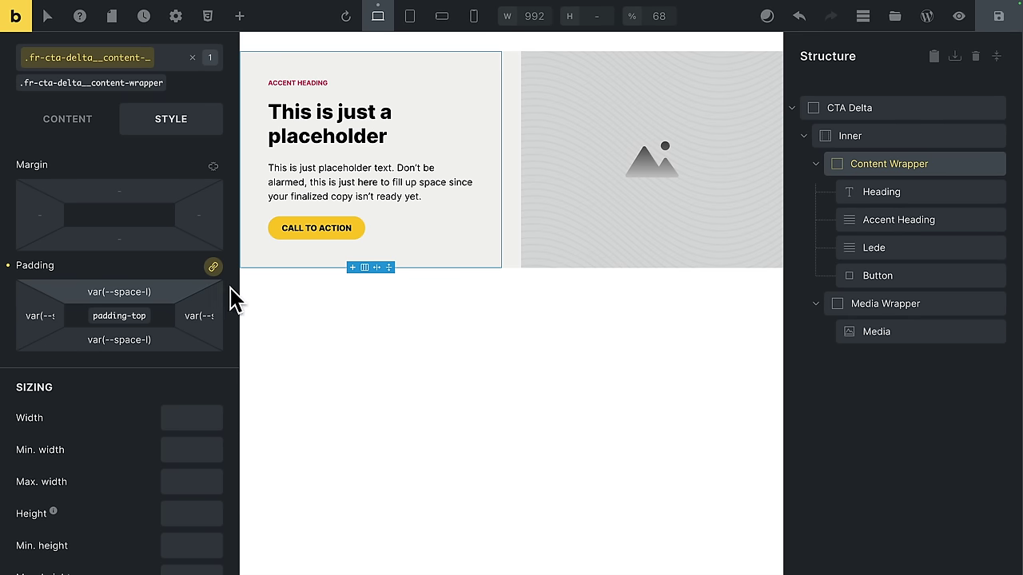
click(1002, 20)
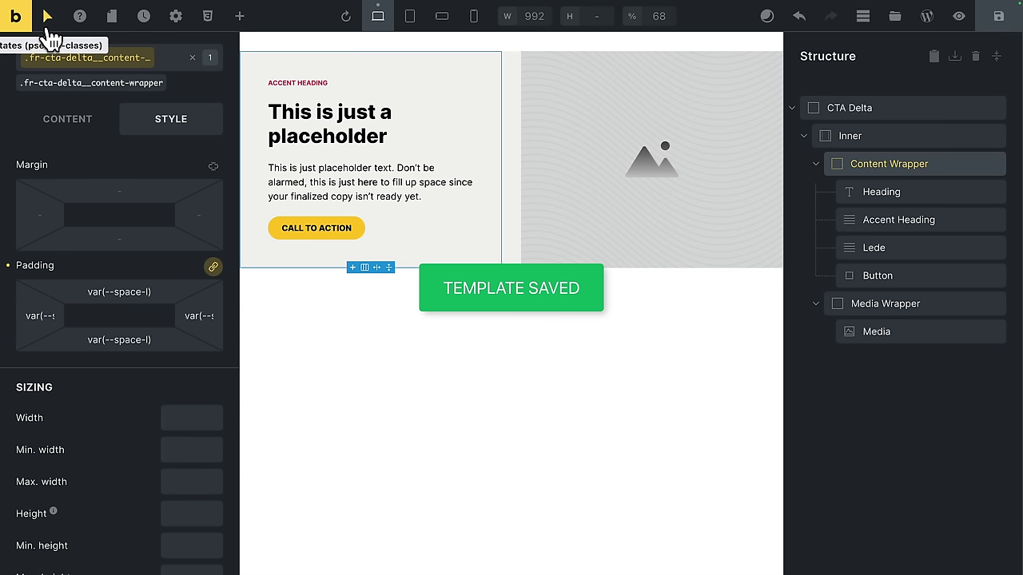
click(18, 25)
Step: In 'A new post', fill the CTA 2 image with the pexels-mike-bird-380954 ice-cream photo and update
mouse_move(80, 175)
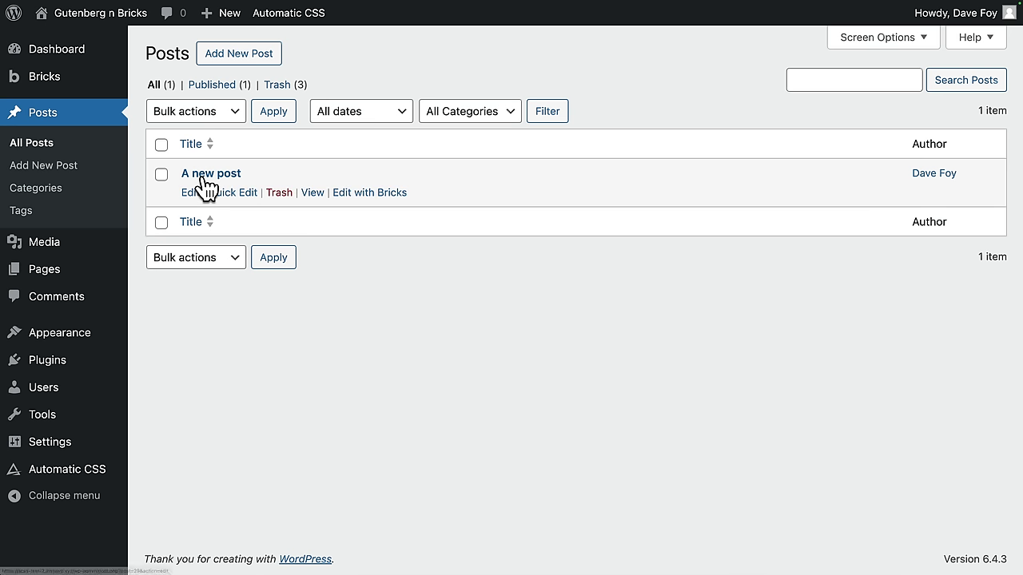
click(204, 176)
scroll(330, 304, down, 5)
scroll(320, 332, down, 5)
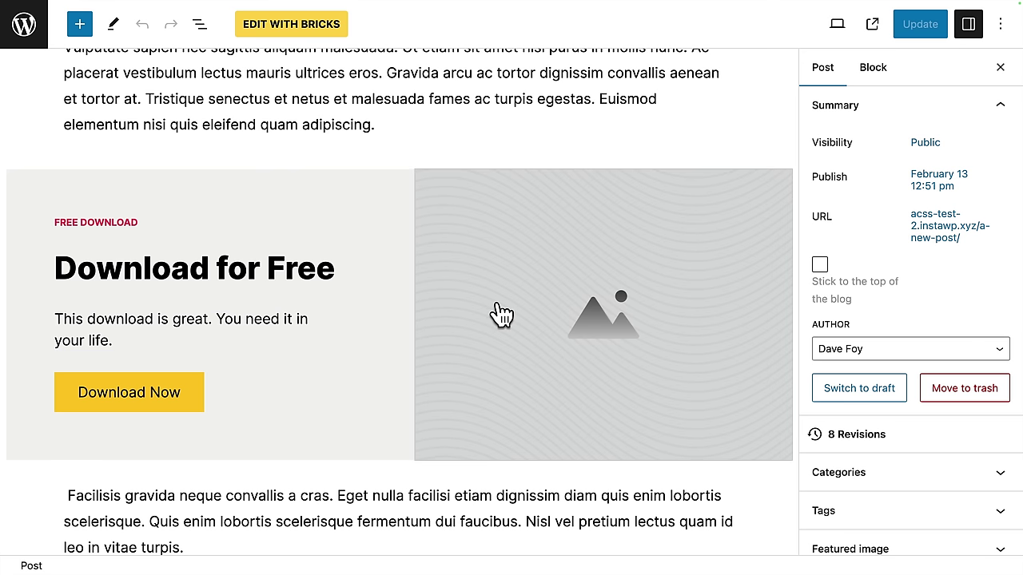
click(516, 320)
click(78, 226)
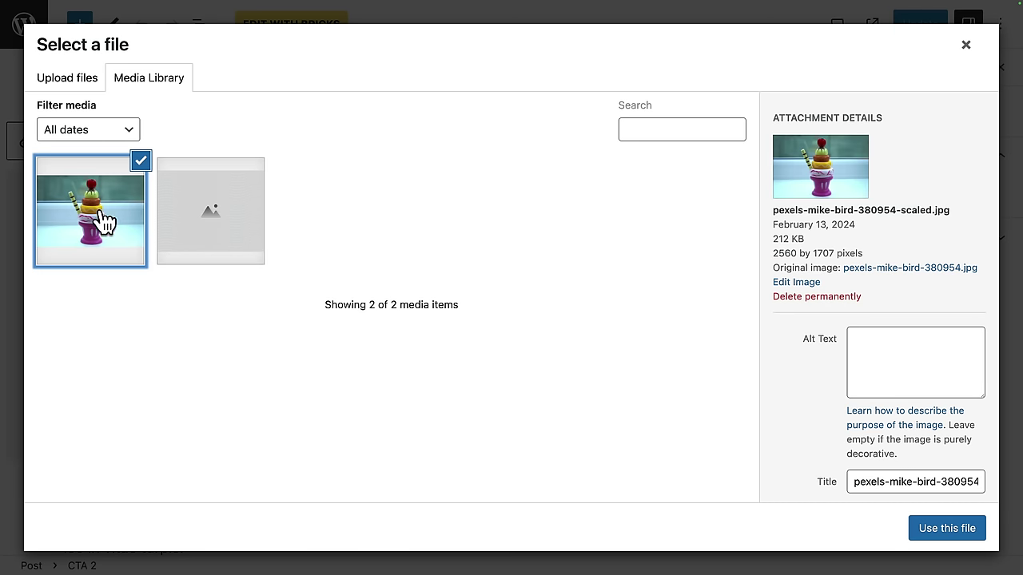
click(951, 534)
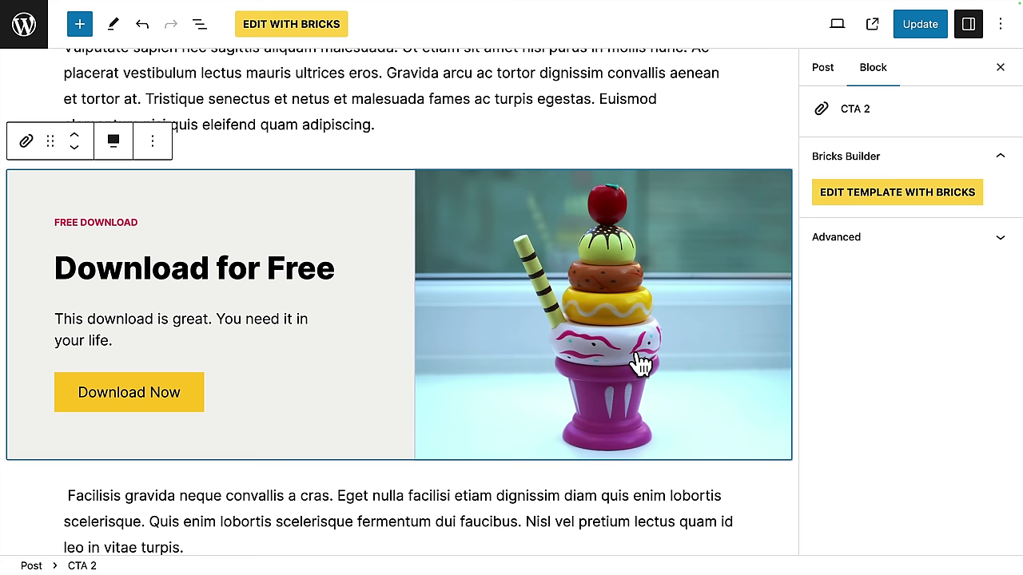
click(909, 30)
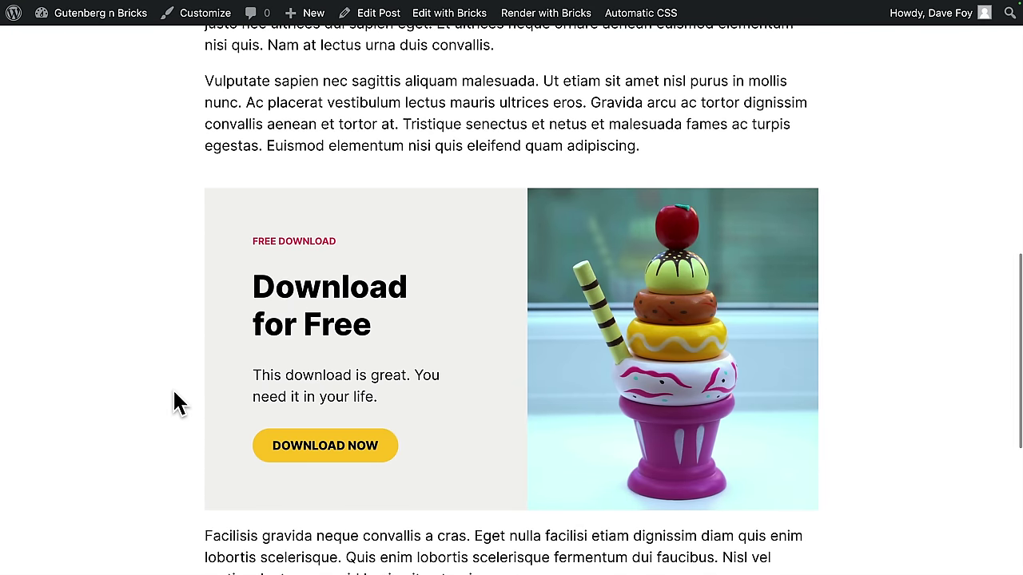
Step: Scroll the live post down to the Download for Free section showing the ice-cream photo
scroll(174, 393, down, 1)
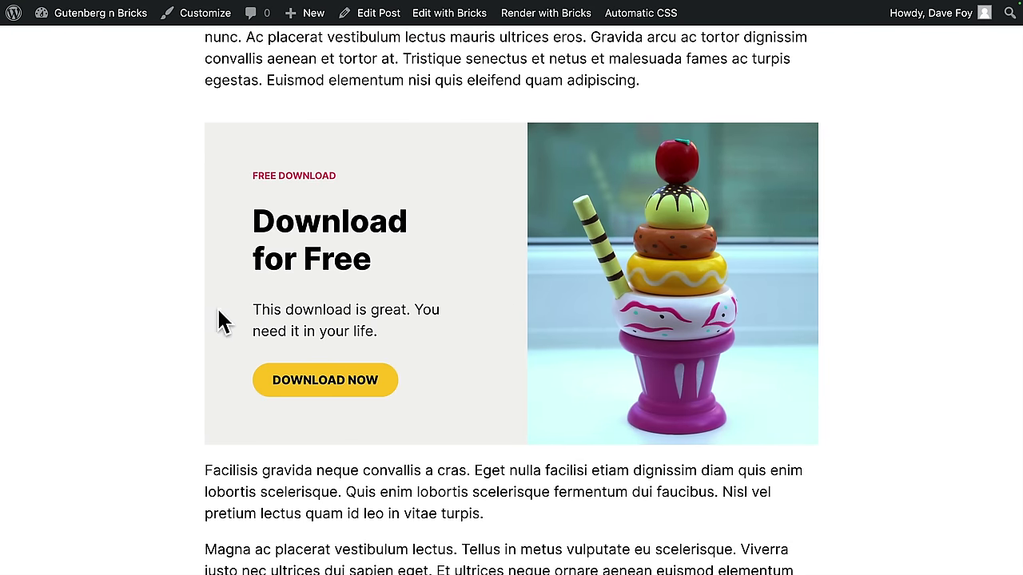
scroll(221, 344, down, 1)
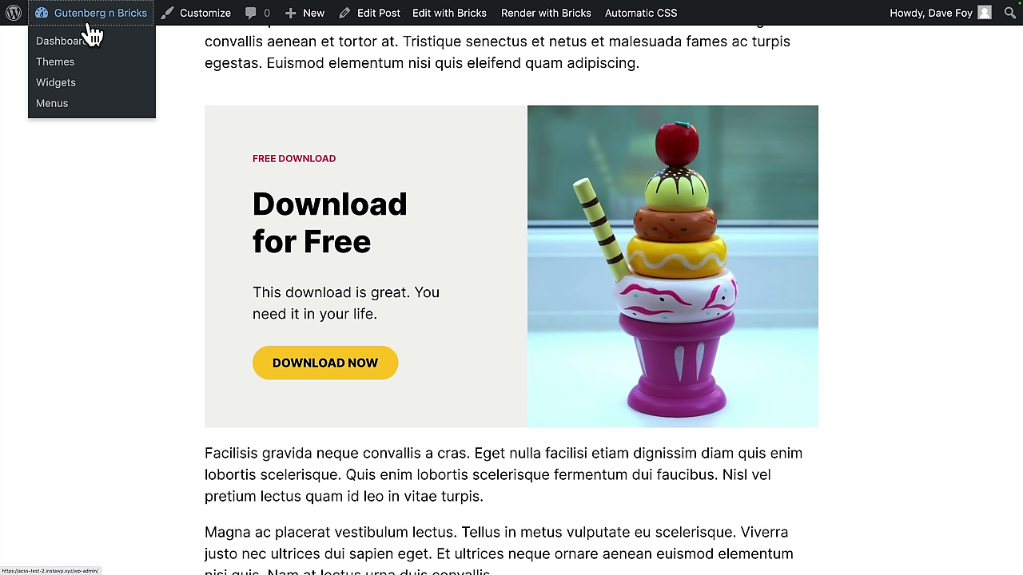
Step: Open the Single Post Template in Bricks and select its Post Content element
click(92, 36)
mouse_move(85, 138)
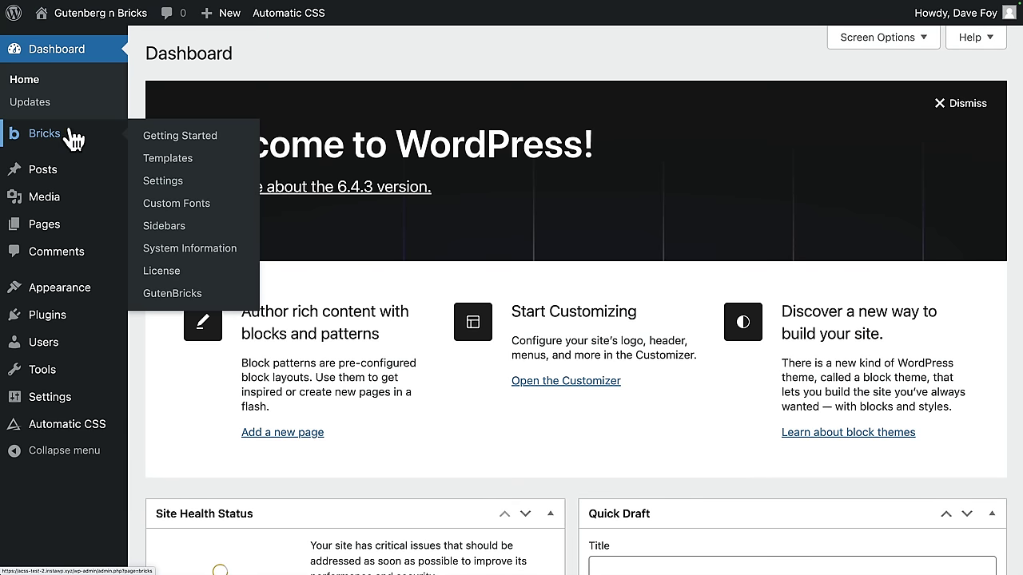
click(167, 160)
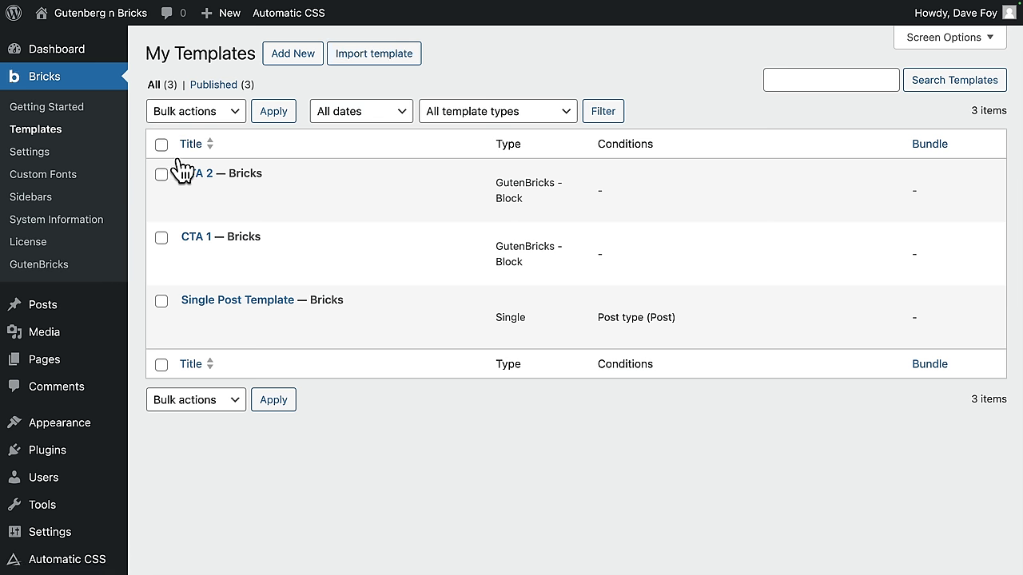
mouse_move(237, 311)
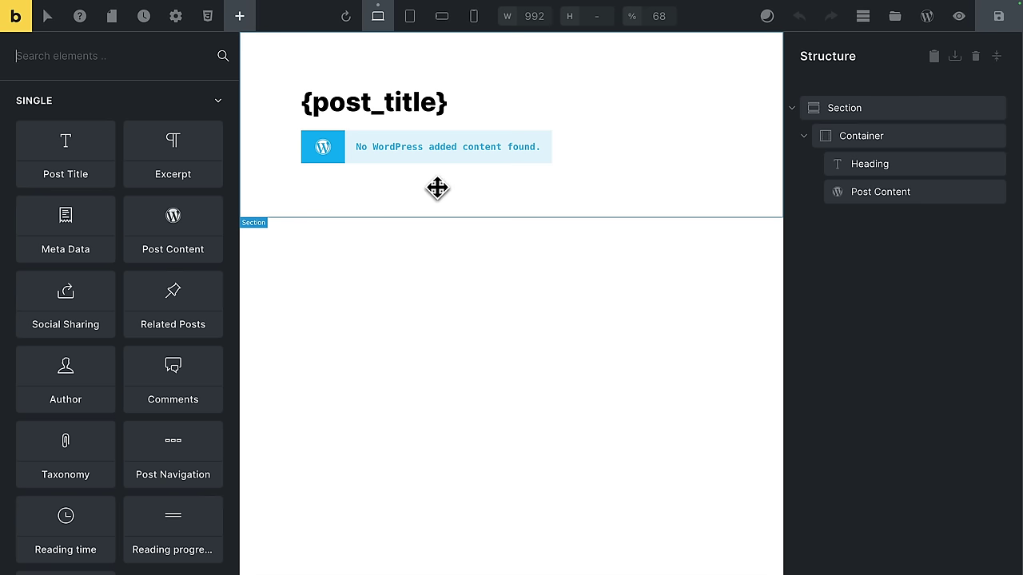
click(882, 196)
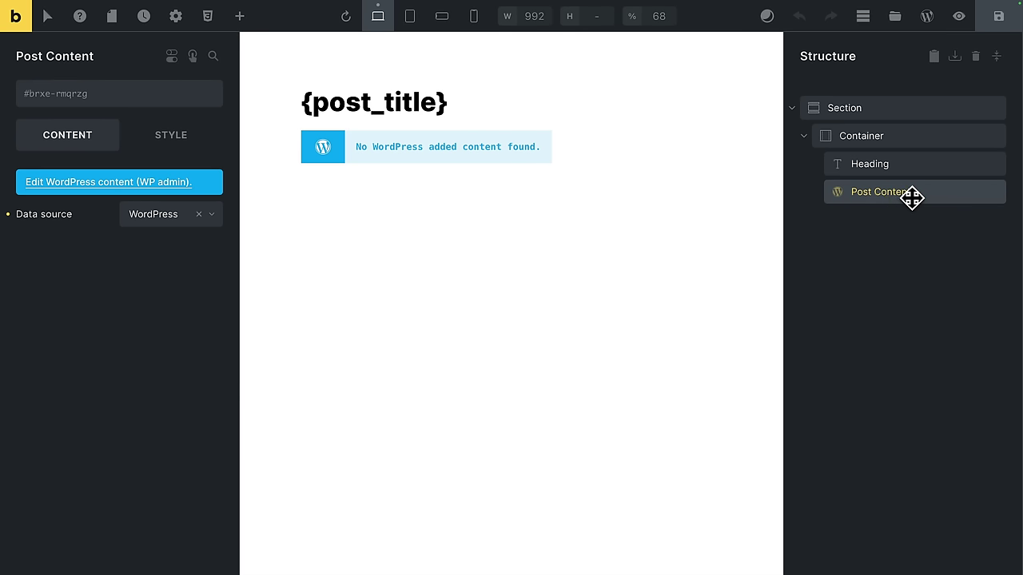
click(871, 140)
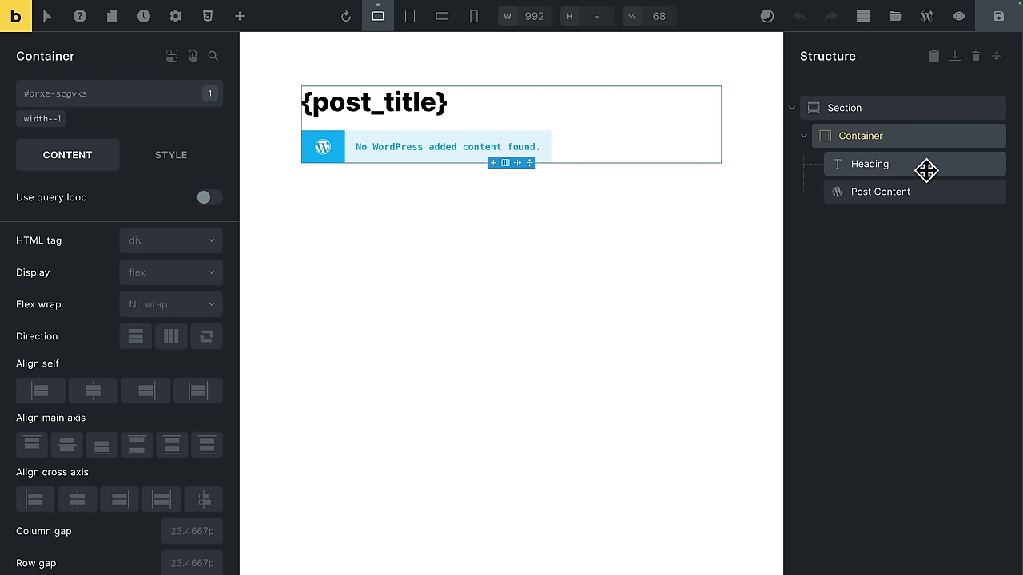
click(869, 194)
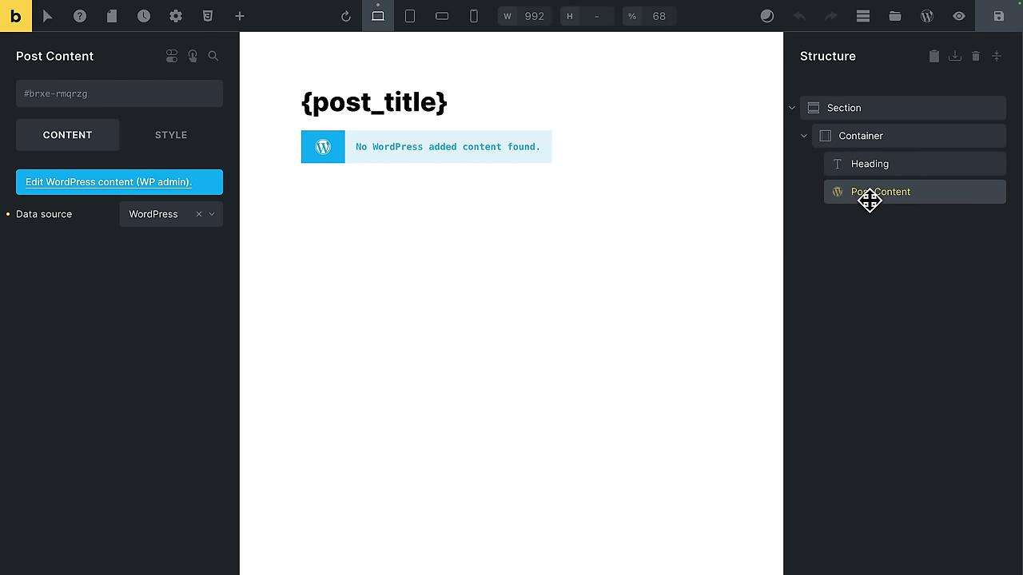
Step: Move Post Content above the Section, then delete the Section holding the post title
drag(869, 200, 847, 100)
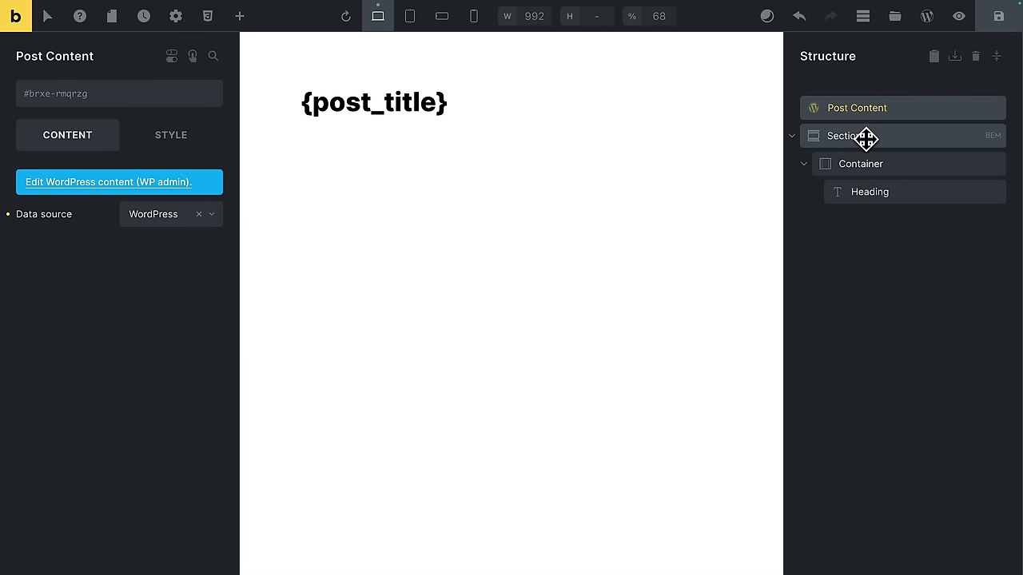
right_click(866, 139)
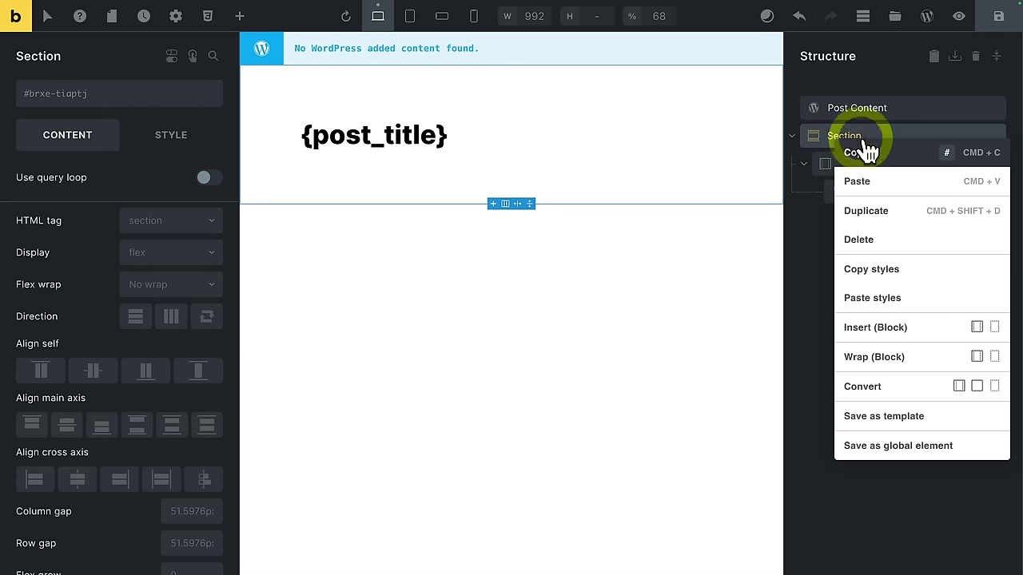
click(892, 241)
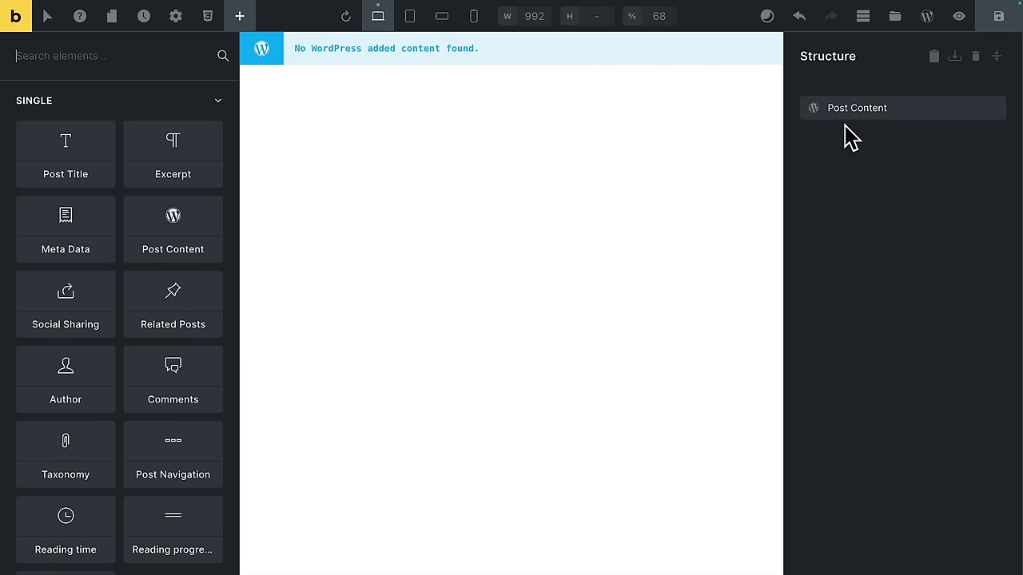
click(861, 106)
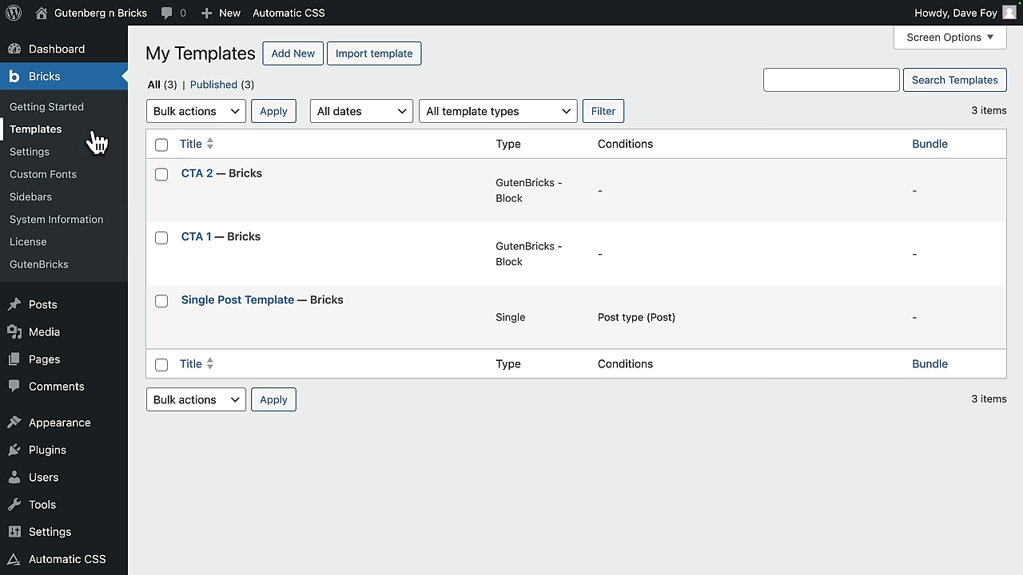
Step: Create the template 'GutenBricks Block 3', set its type to GutenBricks - Block, and publish it
click(291, 64)
text(GutenBricks Block 3)
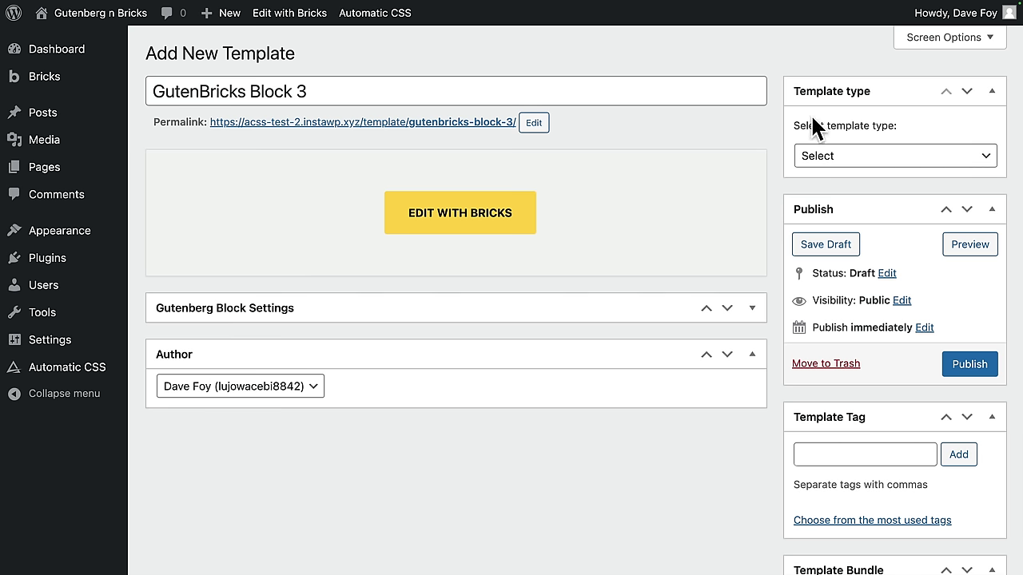
click(831, 159)
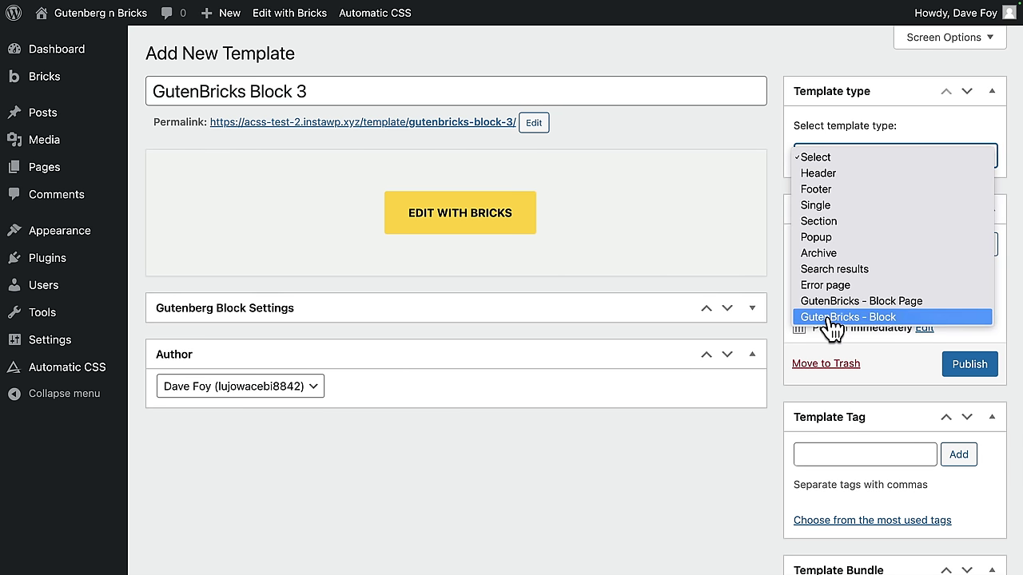
click(851, 304)
click(965, 363)
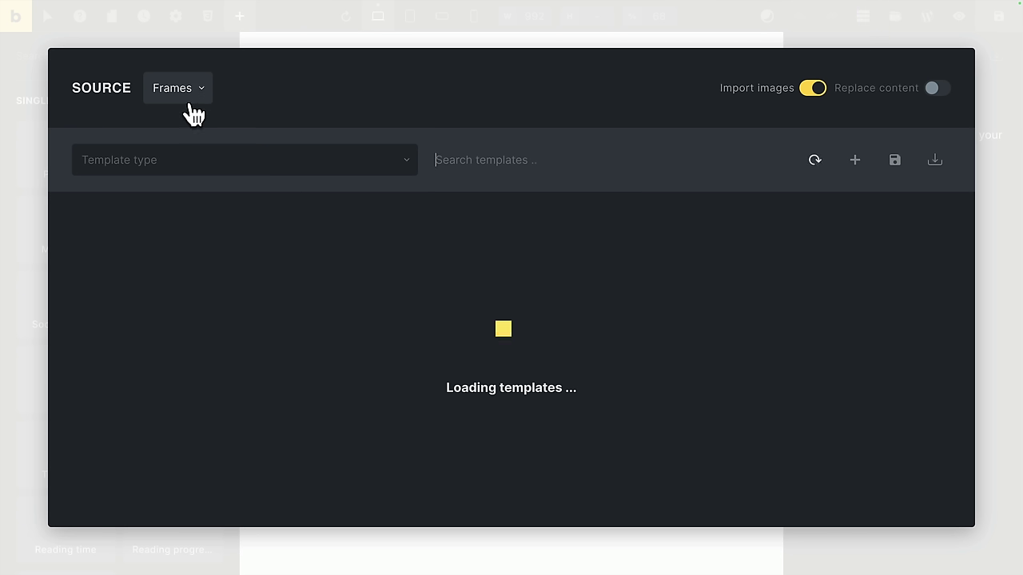
Step: Insert the Frames 'Pricing Section Mike' layout from the template library into GutenBricks Block 3
scroll(340, 276, down, 4)
scroll(340, 277, down, 3)
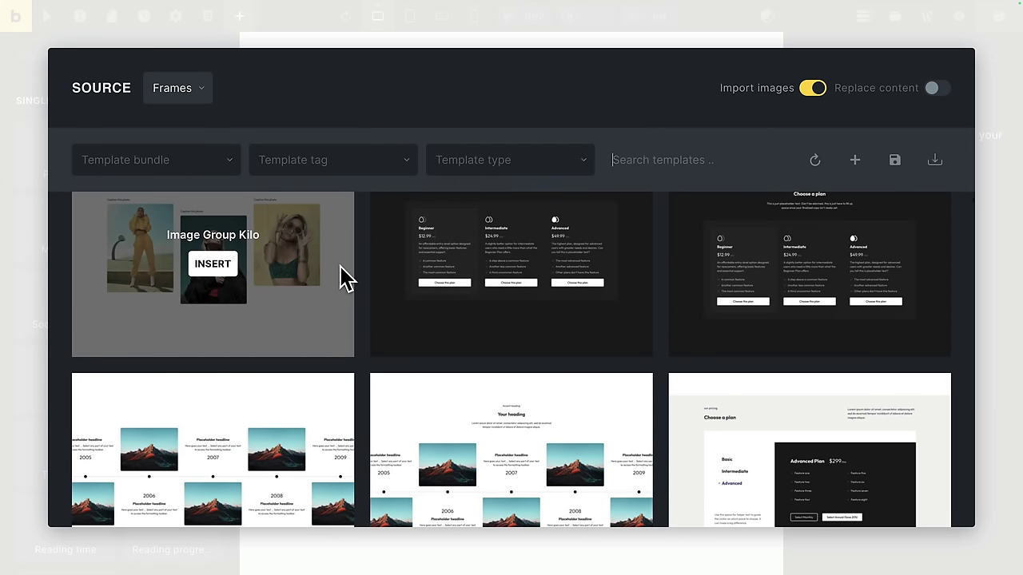
scroll(343, 278, up, 1)
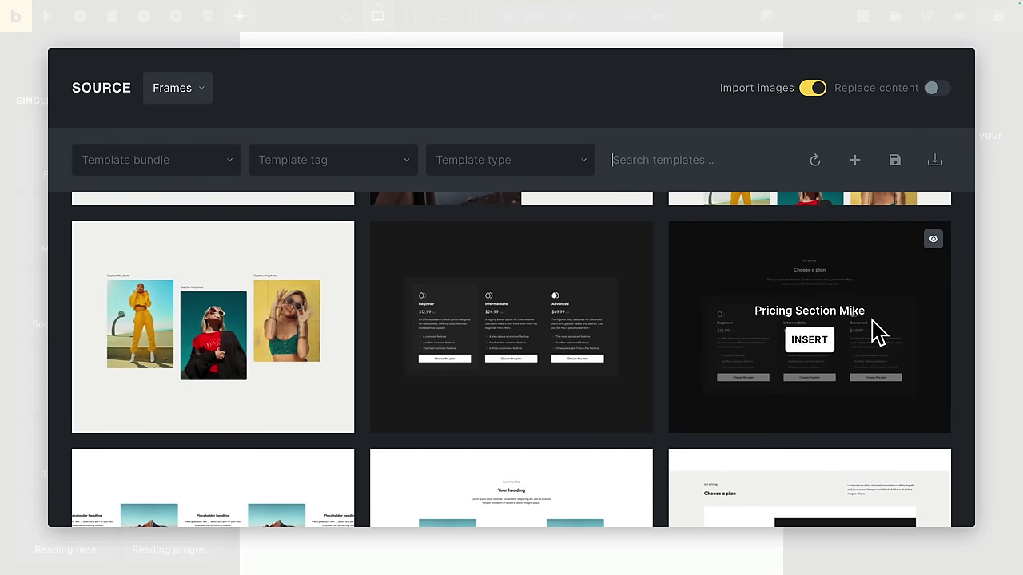
click(809, 344)
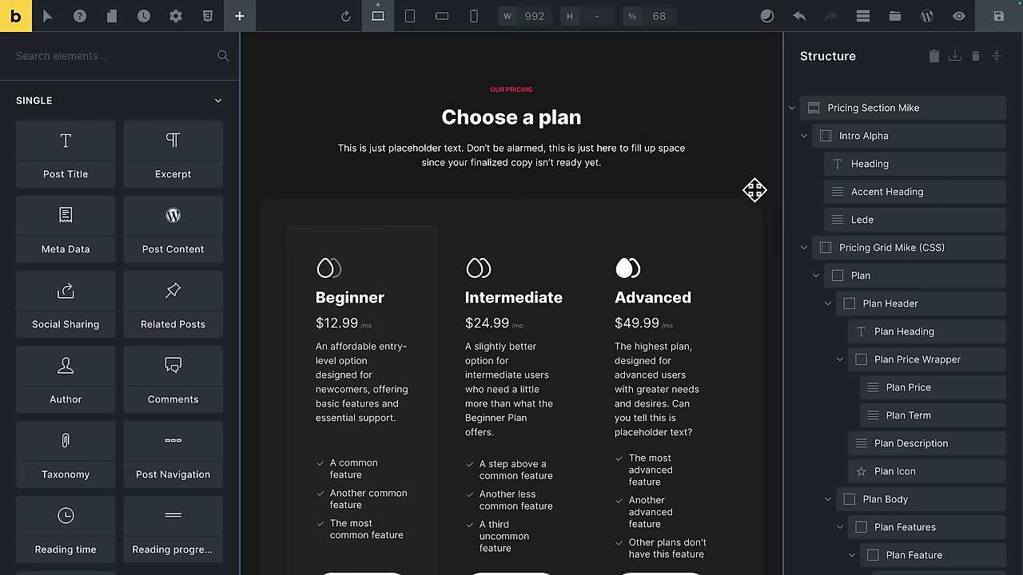
Step: Set the plan description class font size to var(--text-s)
click(863, 19)
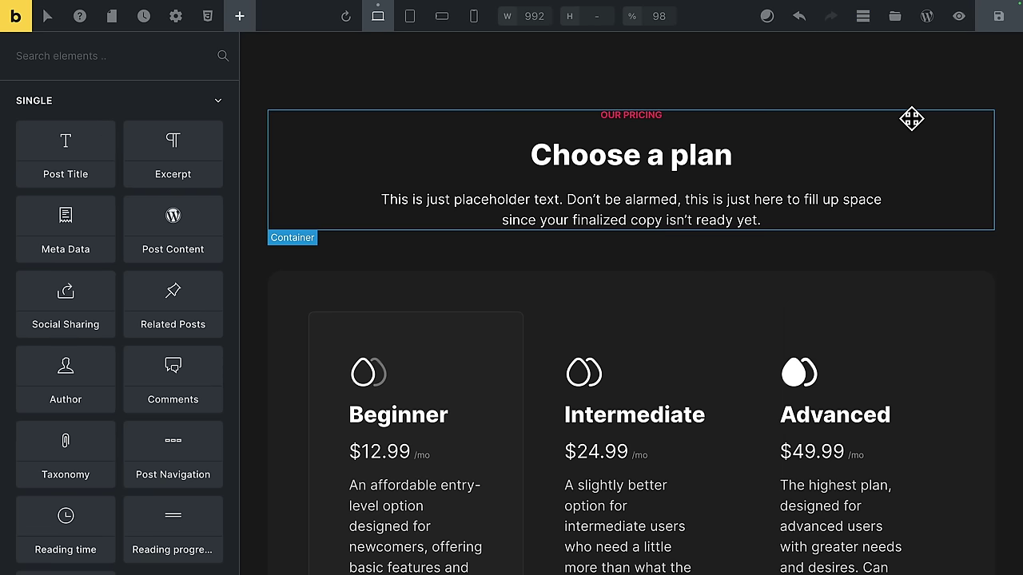
scroll(911, 249, down, 1)
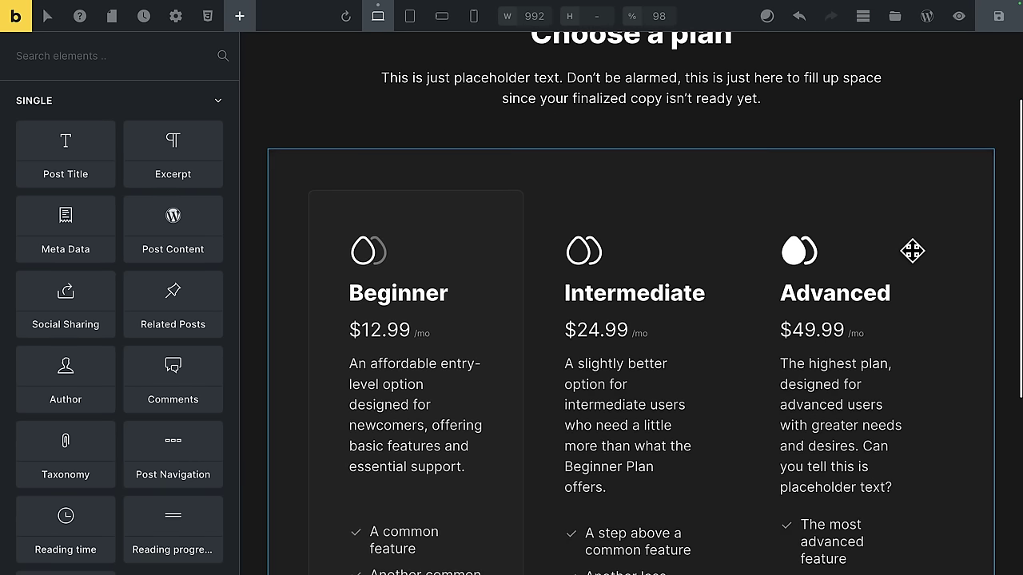
scroll(912, 251, down, 1)
scroll(911, 251, up, 3)
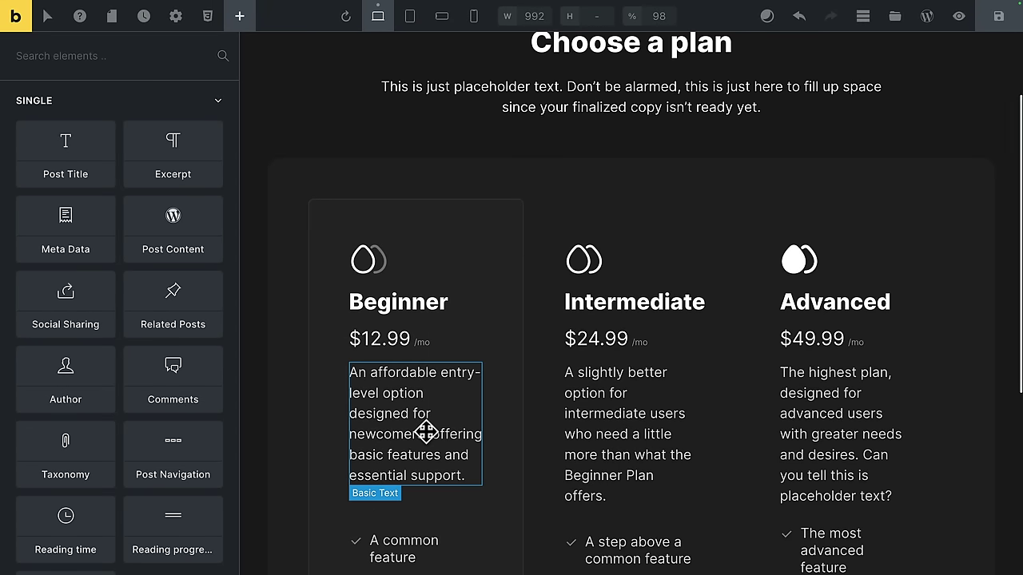
click(426, 432)
click(116, 121)
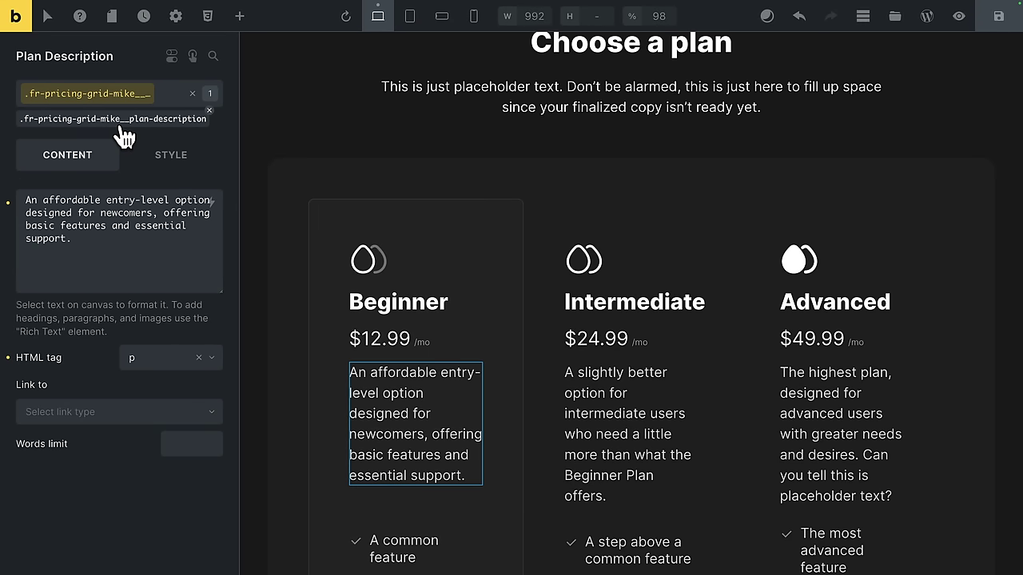
click(164, 155)
click(116, 248)
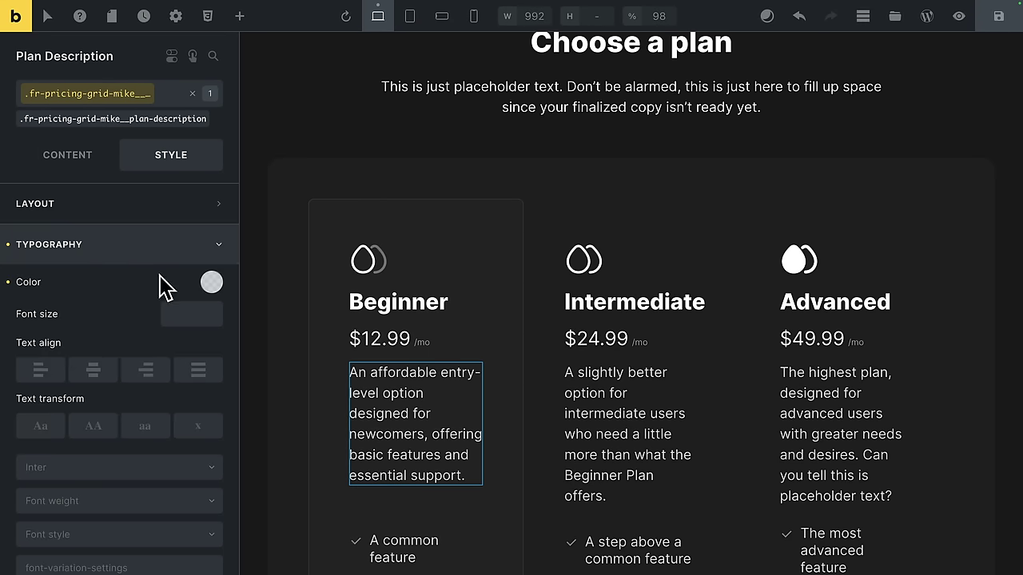
click(182, 310)
text(var(--text-s)
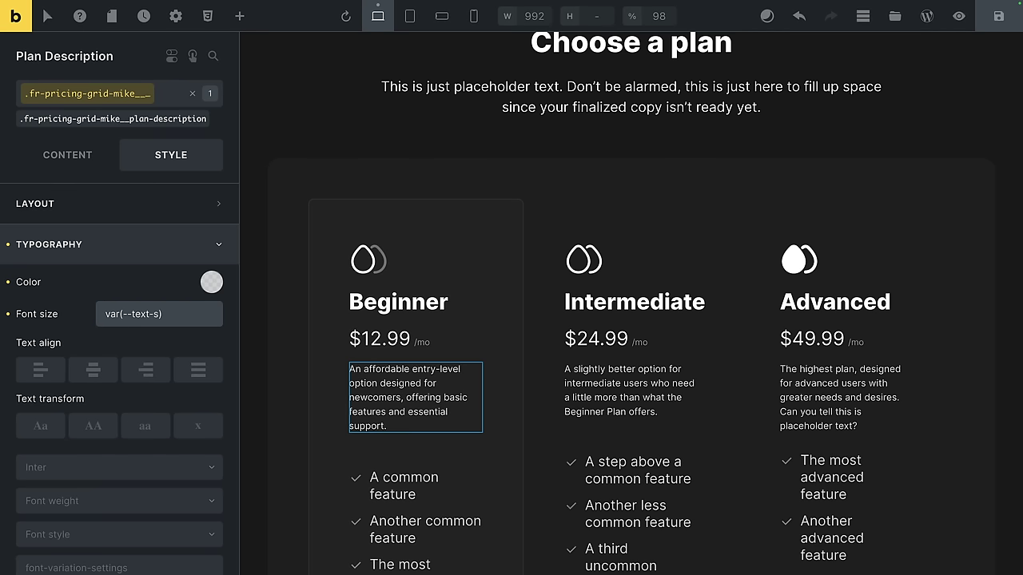
Step: Select a plan feature label and begin entering a var(--) font size on its class
click(380, 485)
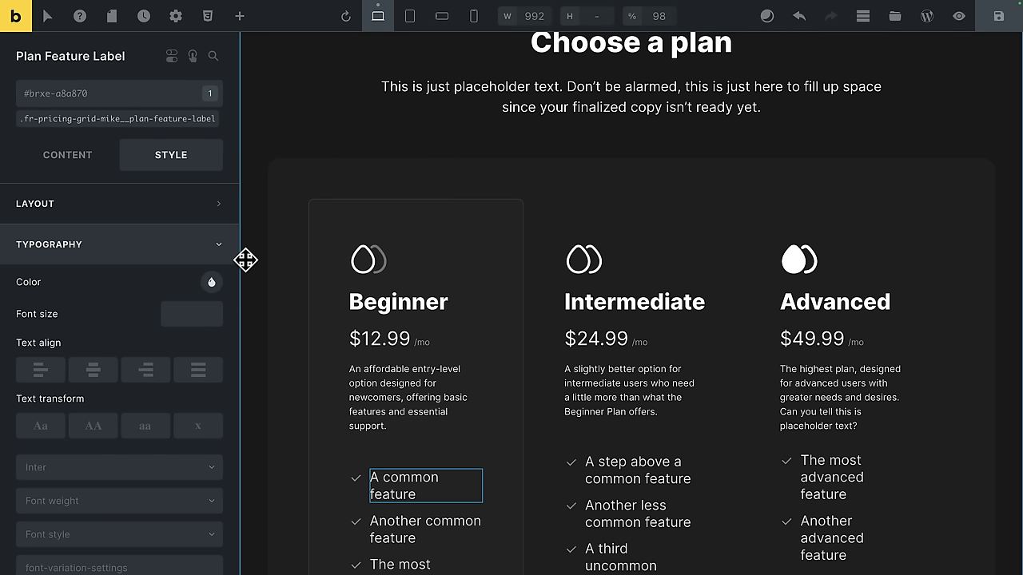
click(146, 120)
click(172, 314)
text(--text-s))
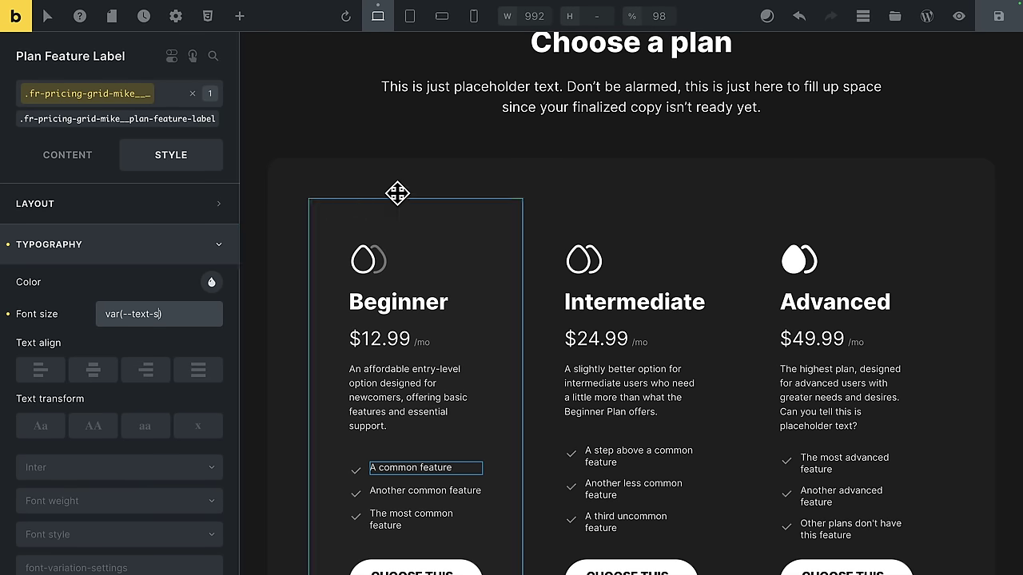
Step: With feature labels at var(--text-s), collapse Pricing Section Mike in Structure and save the template
scroll(527, 182, up, 3)
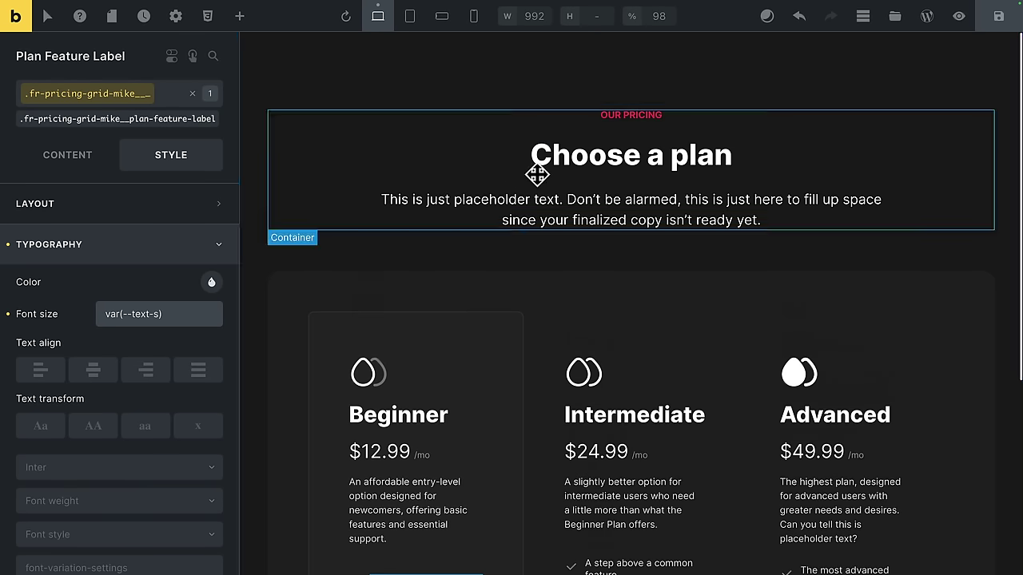
click(863, 18)
click(853, 104)
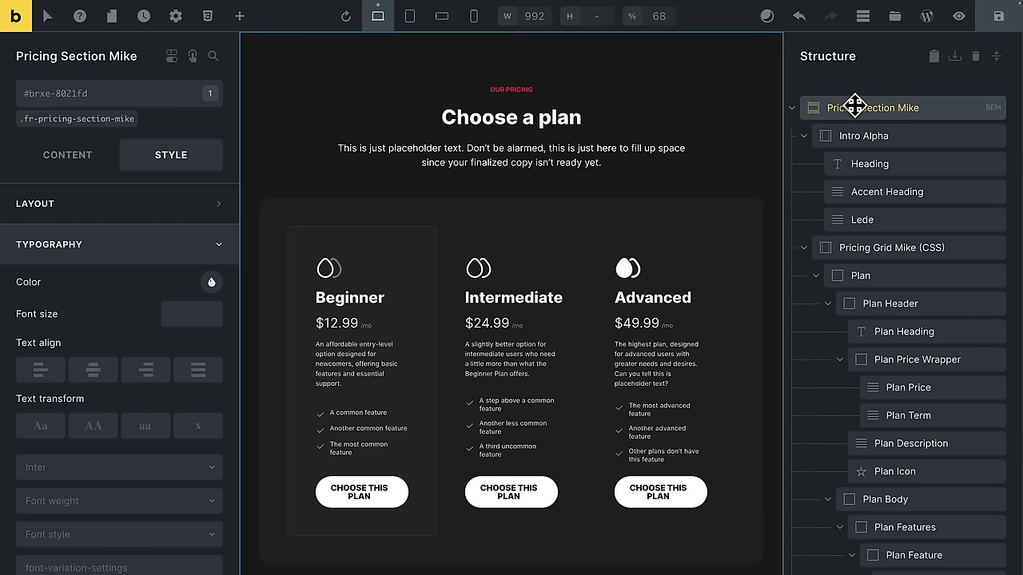
click(792, 110)
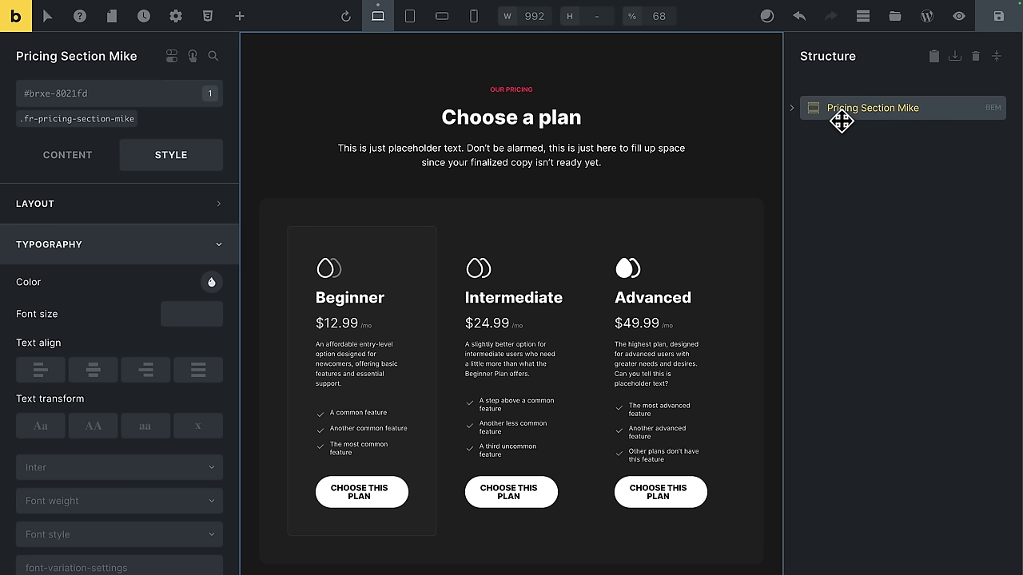
key(ctrl+s)
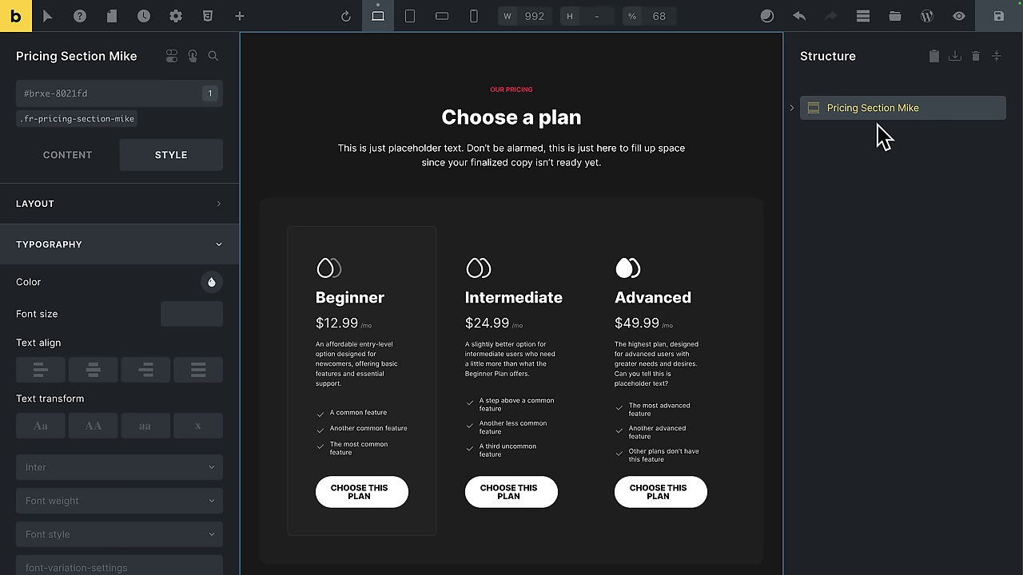
click(1000, 20)
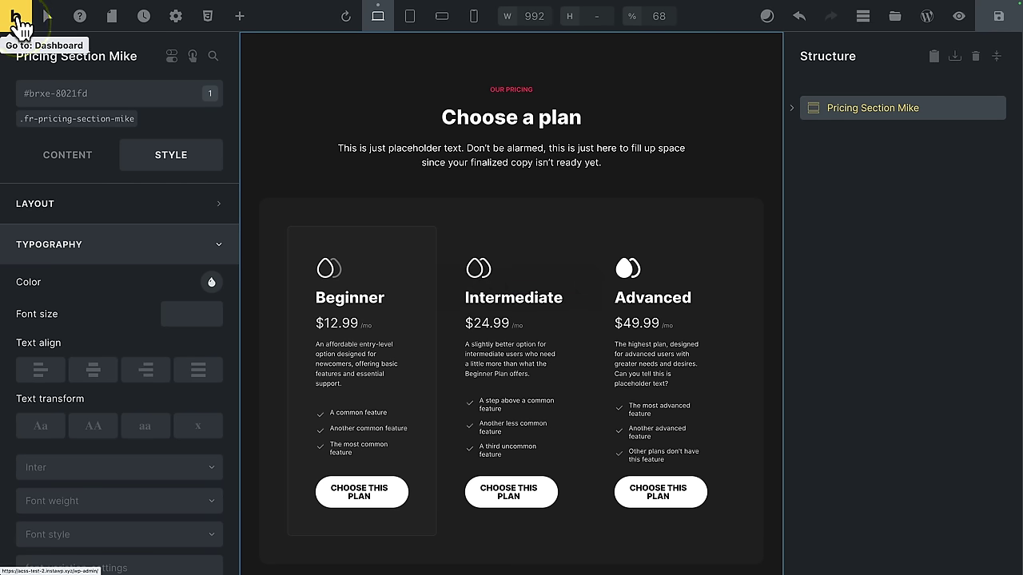
Step: Start a new post titled 'Block page builder example'
click(18, 22)
mouse_move(48, 171)
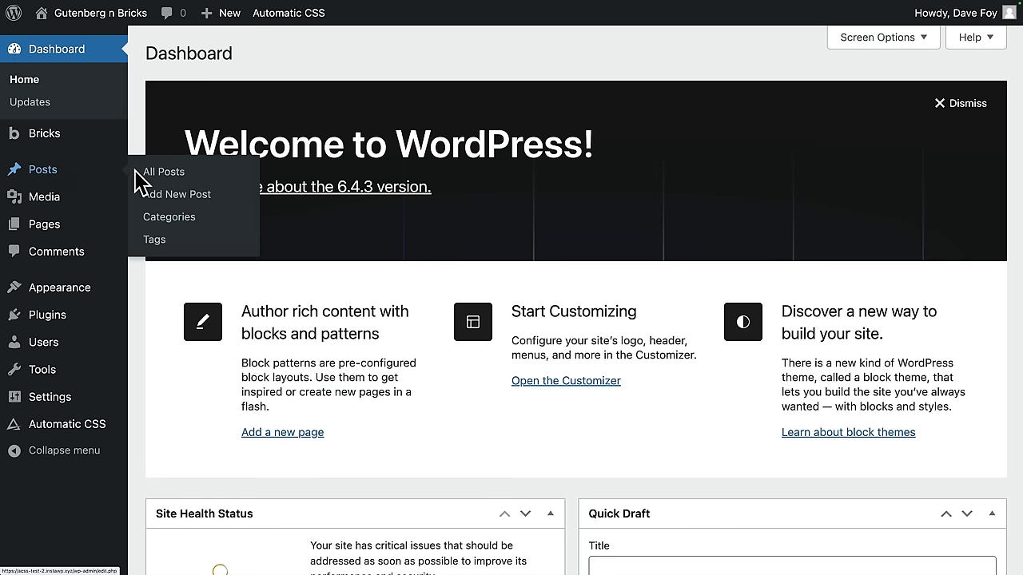
click(165, 204)
text(Block page builder example)
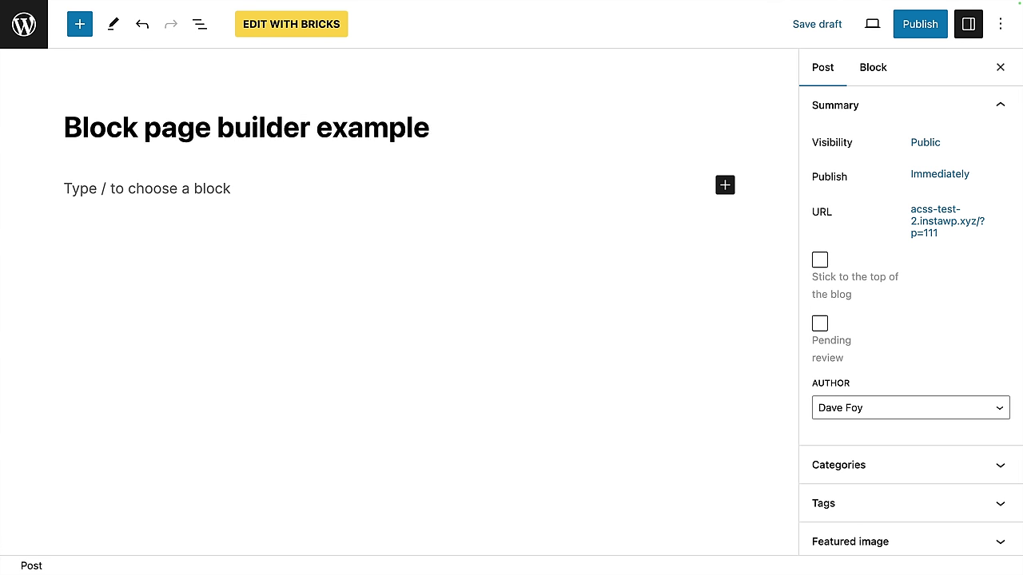
Step: Insert the GutenBricks Block 3 pricing block into the post body
click(157, 186)
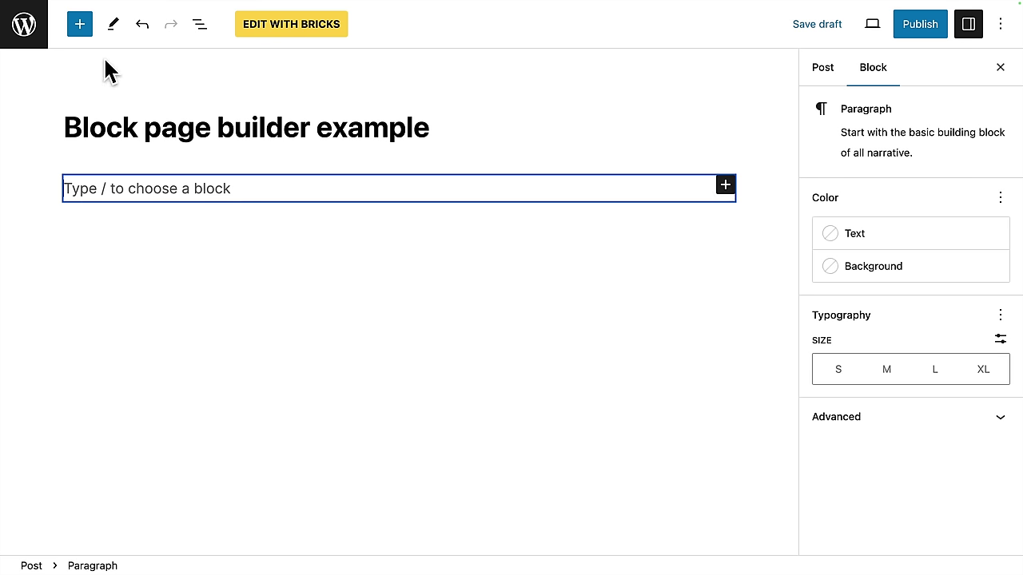
click(80, 31)
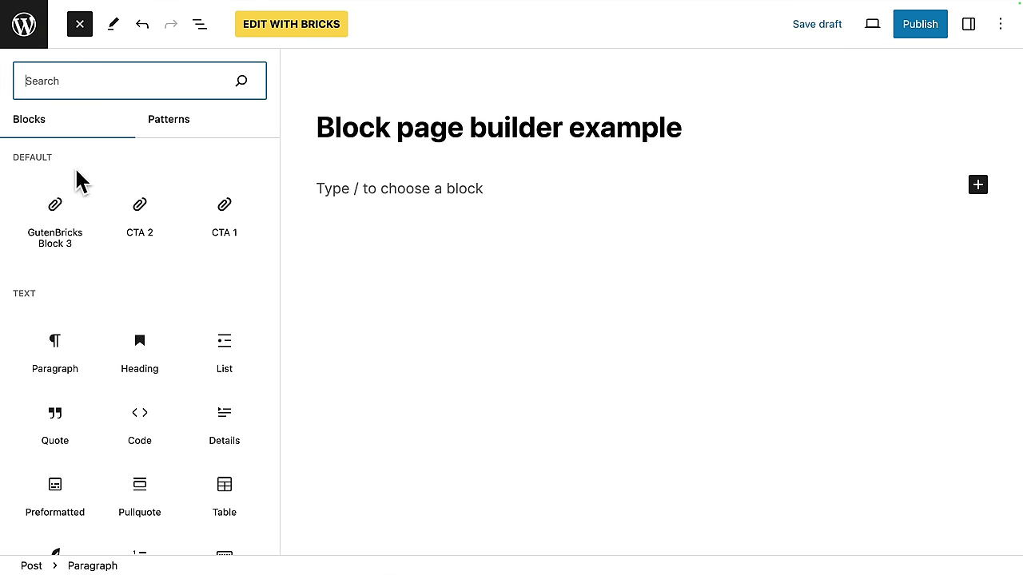
mouse_move(46, 244)
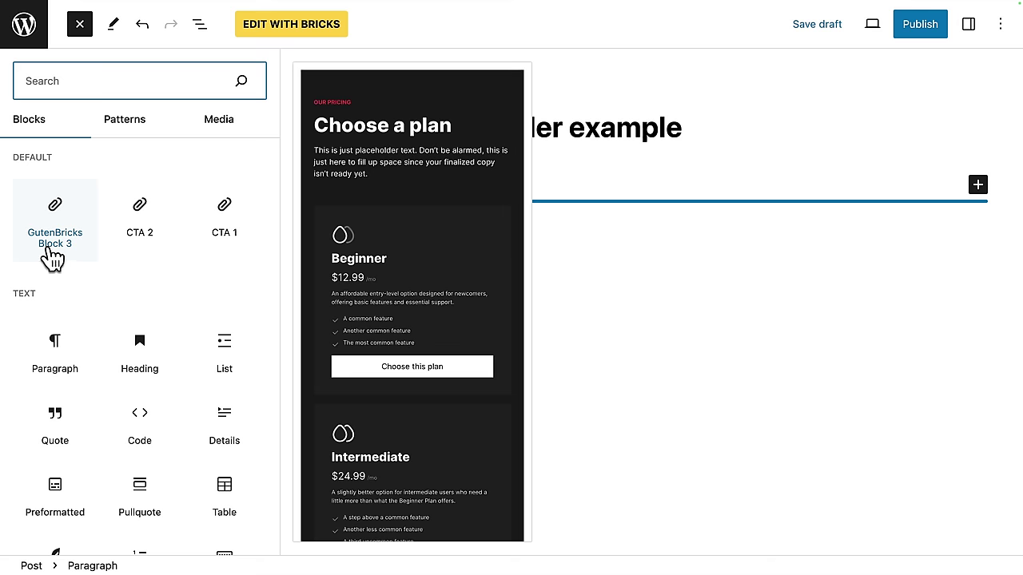
click(52, 255)
click(80, 26)
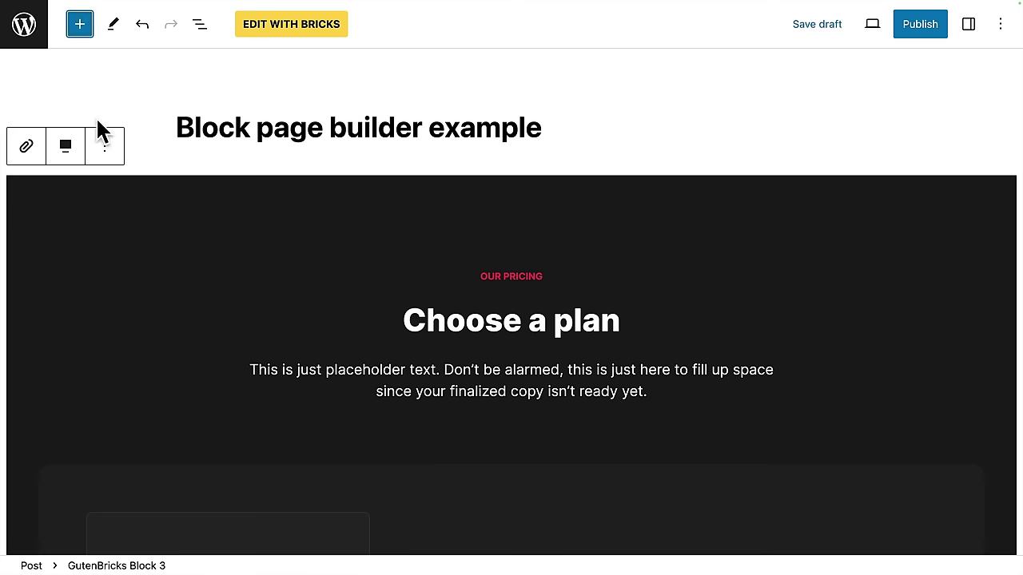
scroll(93, 264, down, 5)
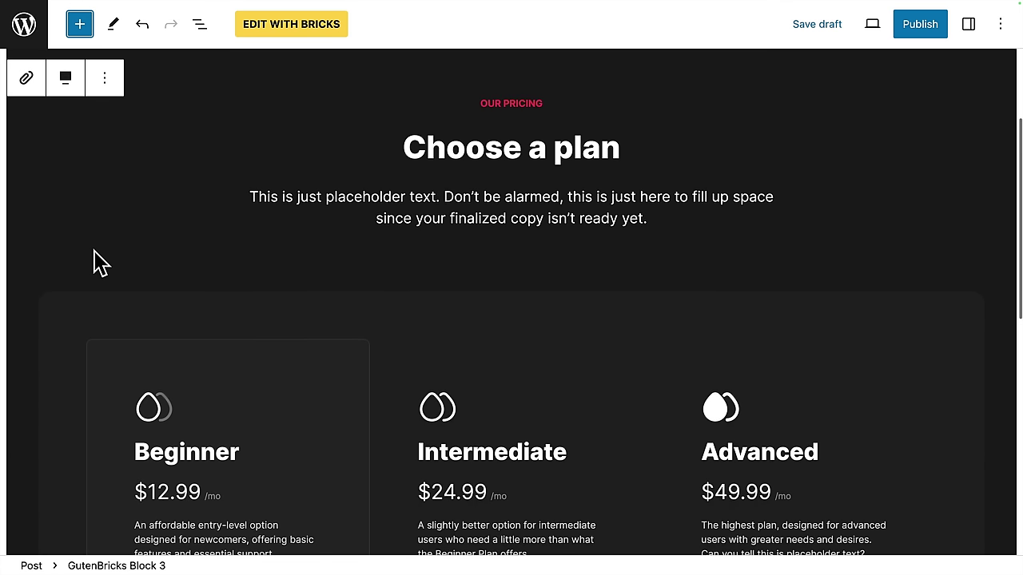
scroll(93, 264, down, 3)
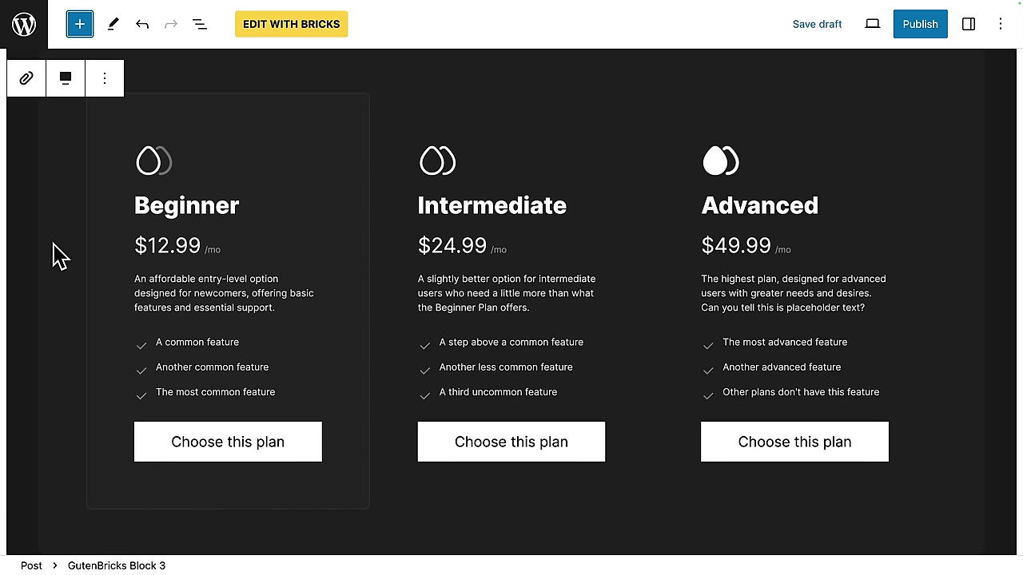
scroll(53, 247, up, 5)
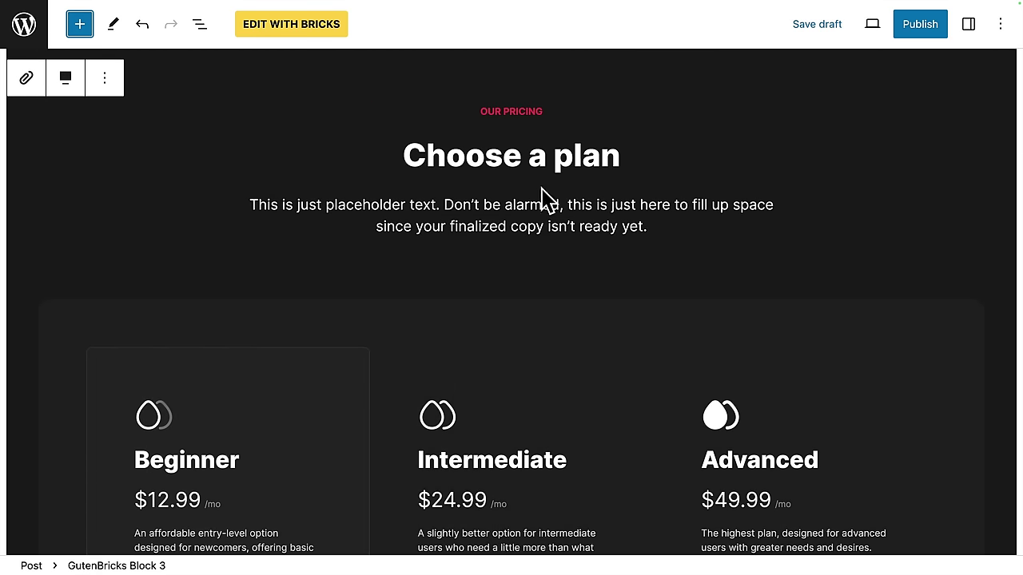
Step: Change the eyebrow from OUR PRICING to PRICING and the heading to 'What It Costs'
click(522, 105)
drag(507, 105, 478, 110)
triple_click(507, 150)
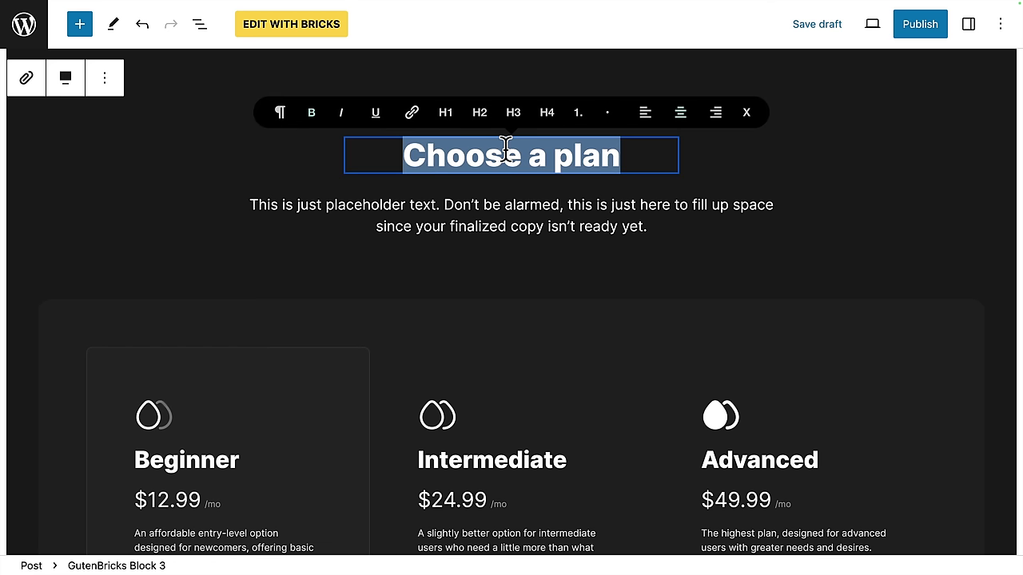
text(What It Costs)
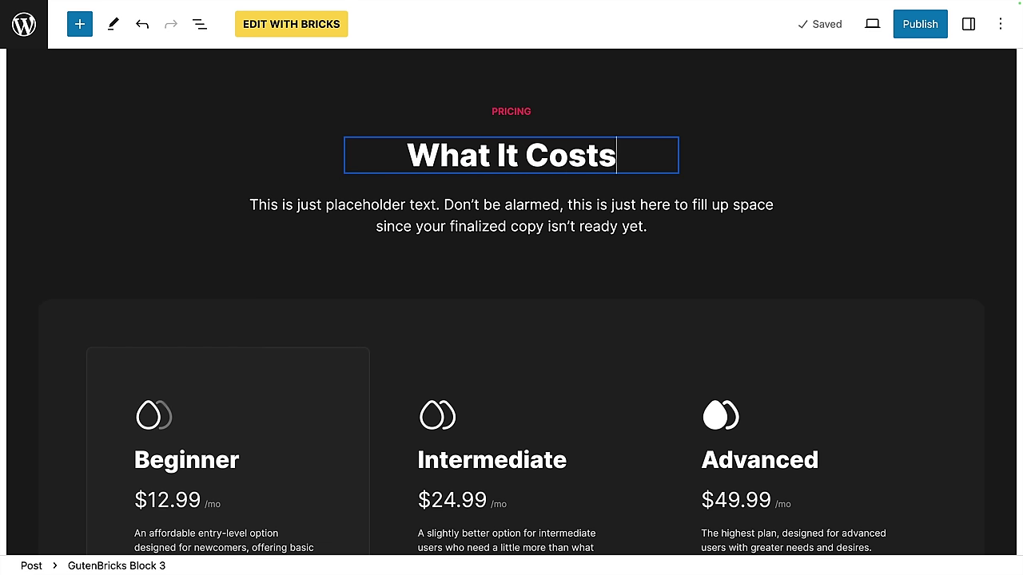
click(503, 204)
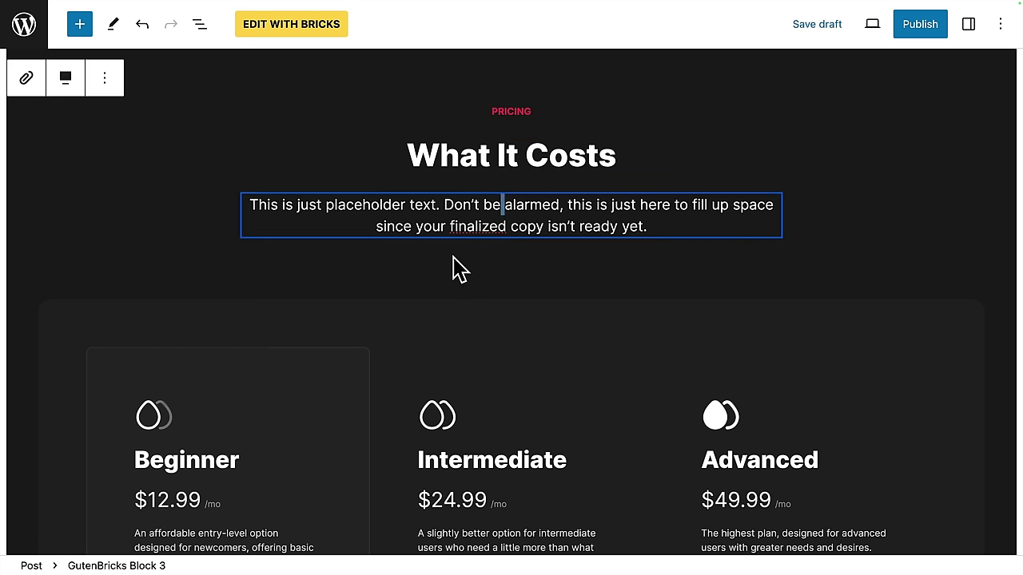
scroll(379, 263, down, 5)
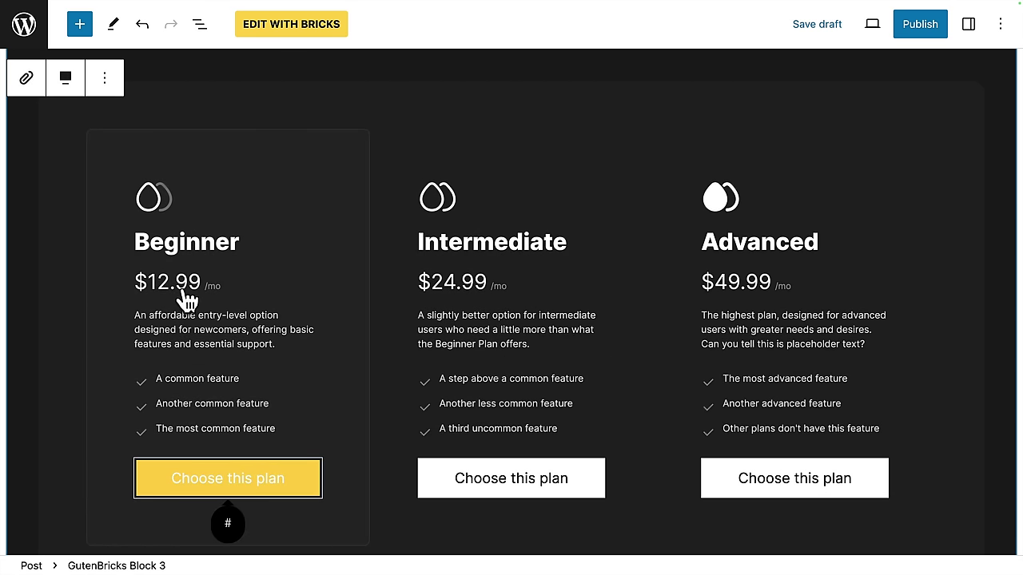
scroll(175, 263, down, 1)
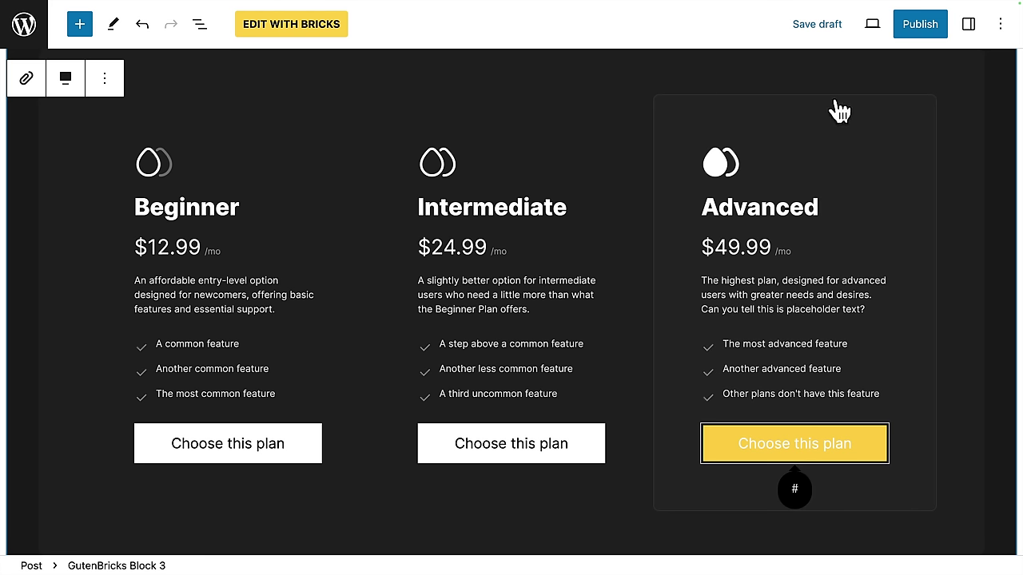
Step: Save the post as a draft, then open GutenBricks Block 3 from the Bricks templates list
click(817, 25)
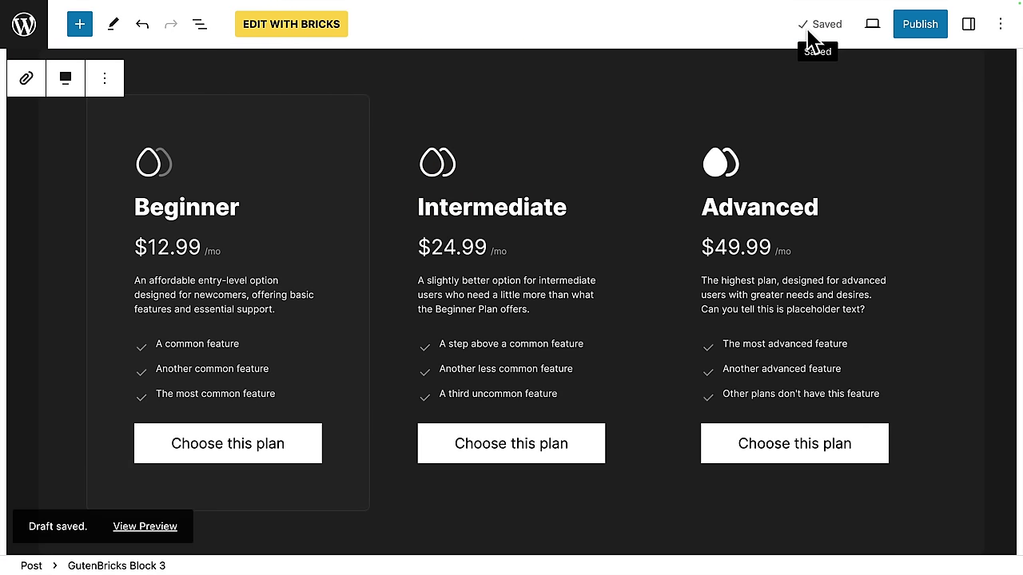
click(24, 28)
mouse_move(59, 96)
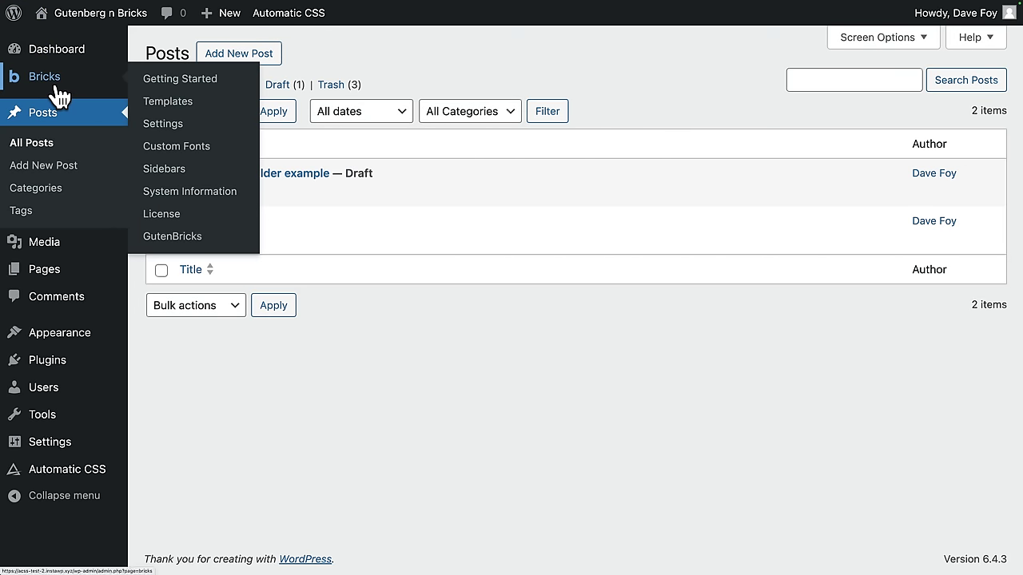
click(147, 104)
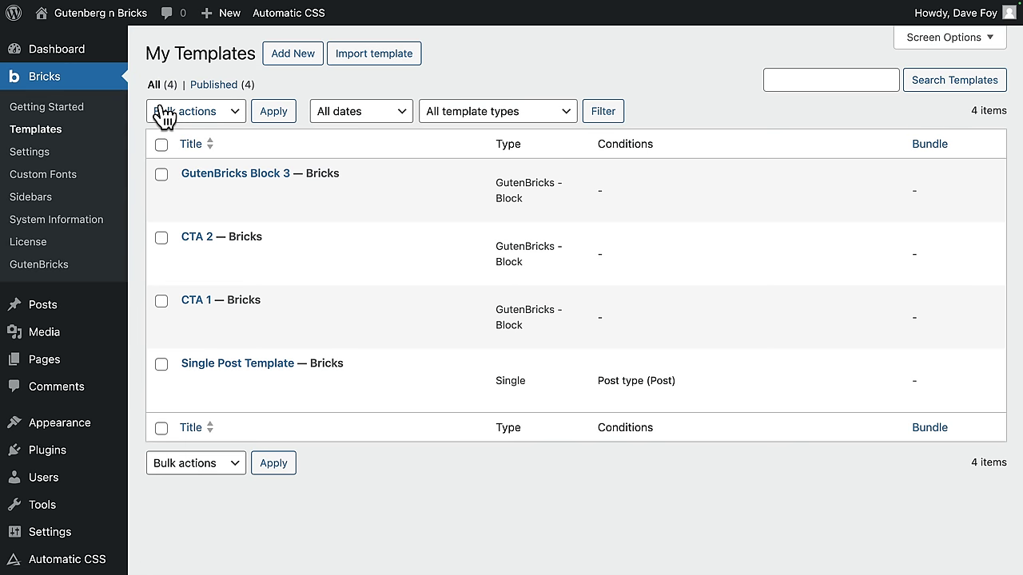
mouse_move(240, 210)
click(198, 209)
Step: Remove the .clickable-parent class from each plan's Choose this plan button and save
click(863, 17)
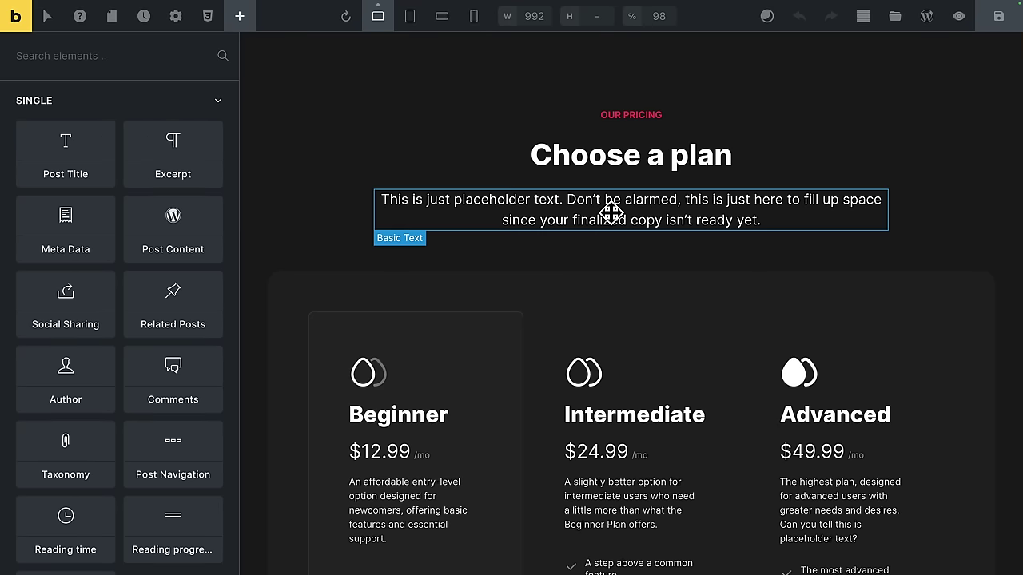
scroll(612, 201, down, 3)
click(397, 482)
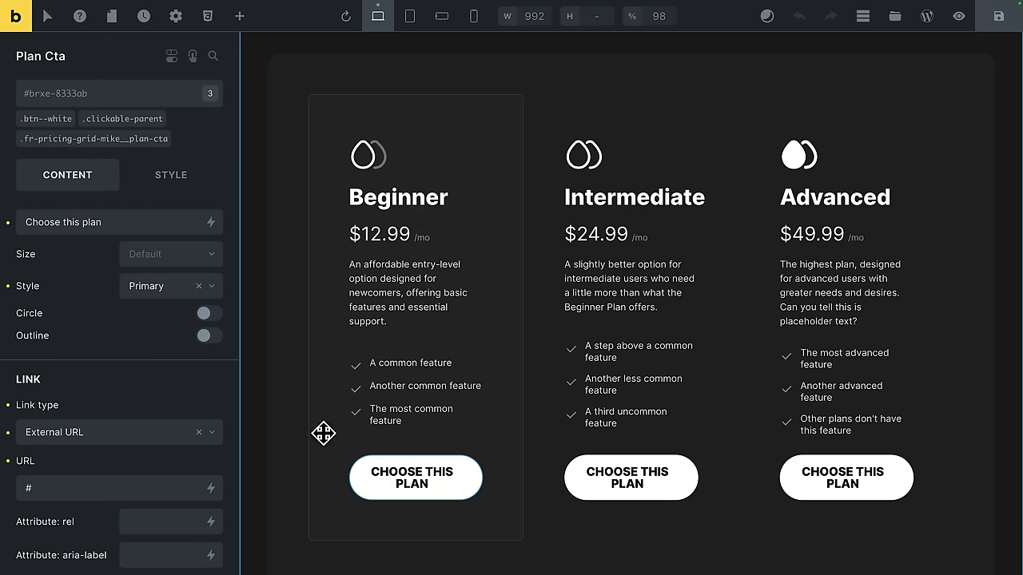
mouse_move(88, 126)
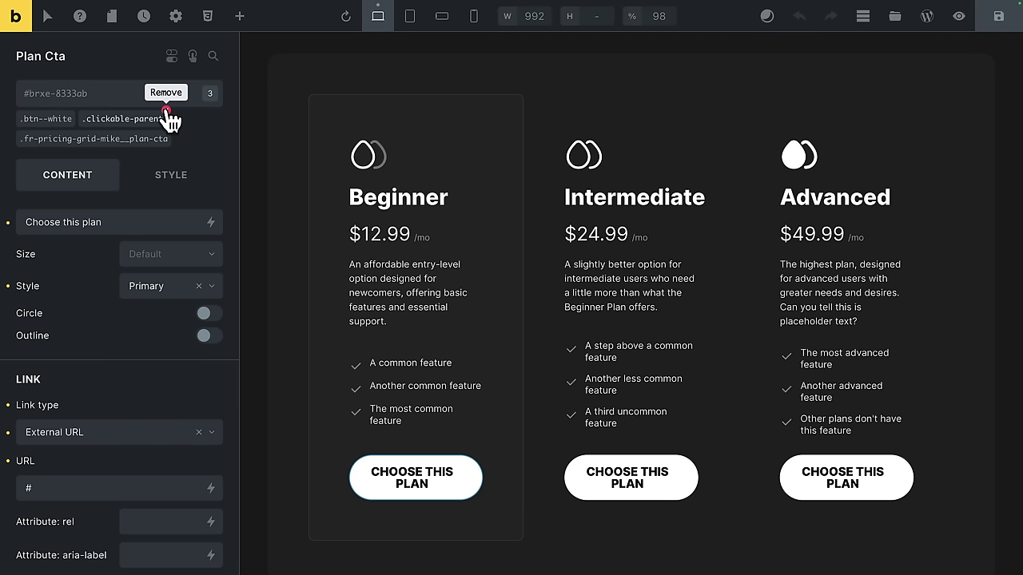
click(589, 466)
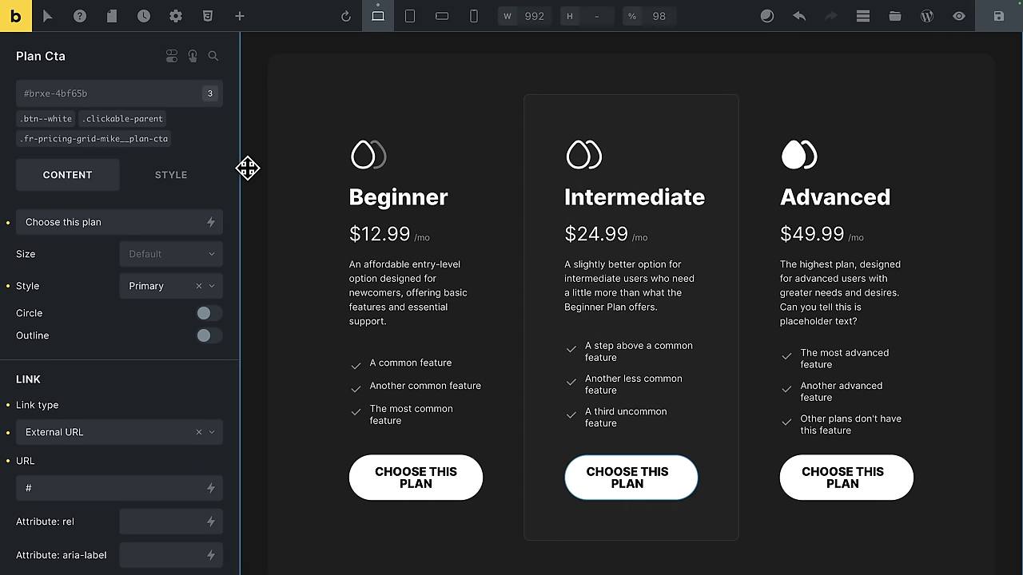
click(163, 114)
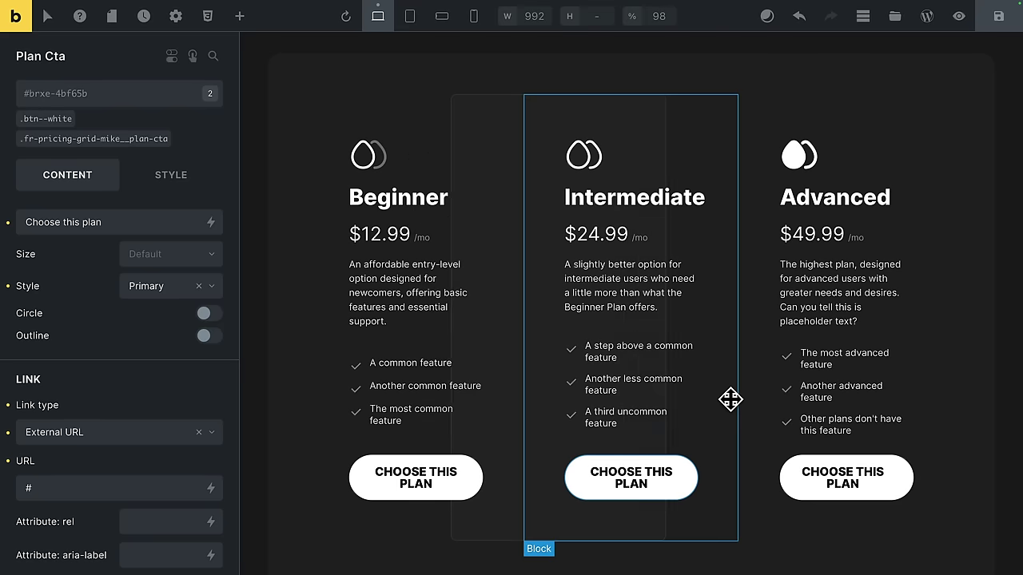
click(831, 477)
click(166, 112)
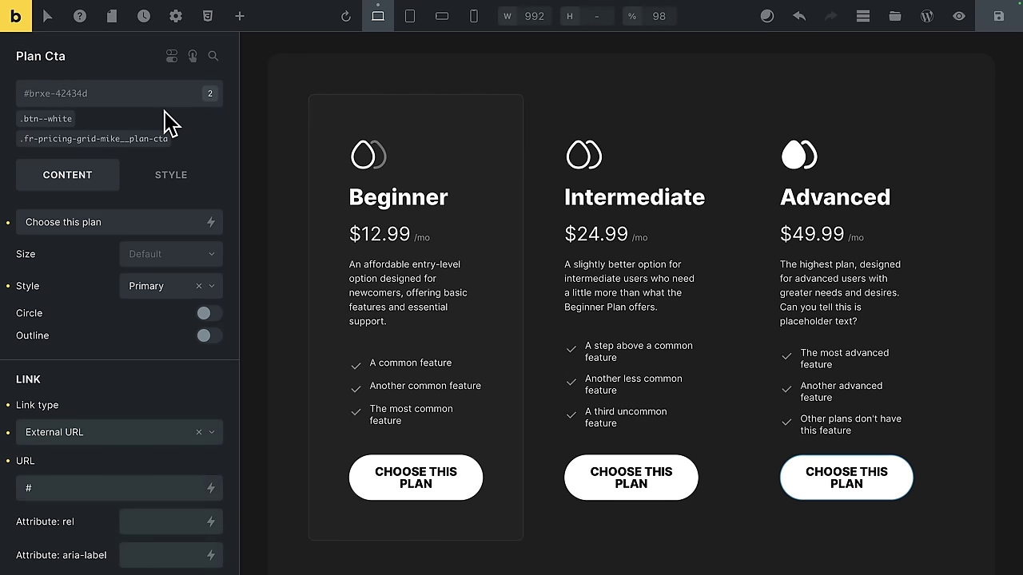
click(384, 473)
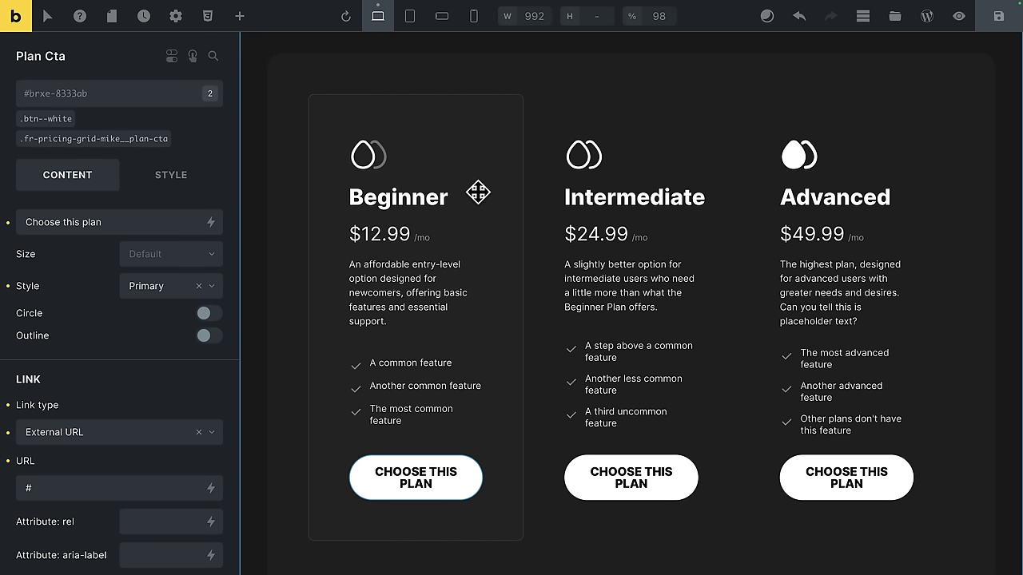
click(998, 16)
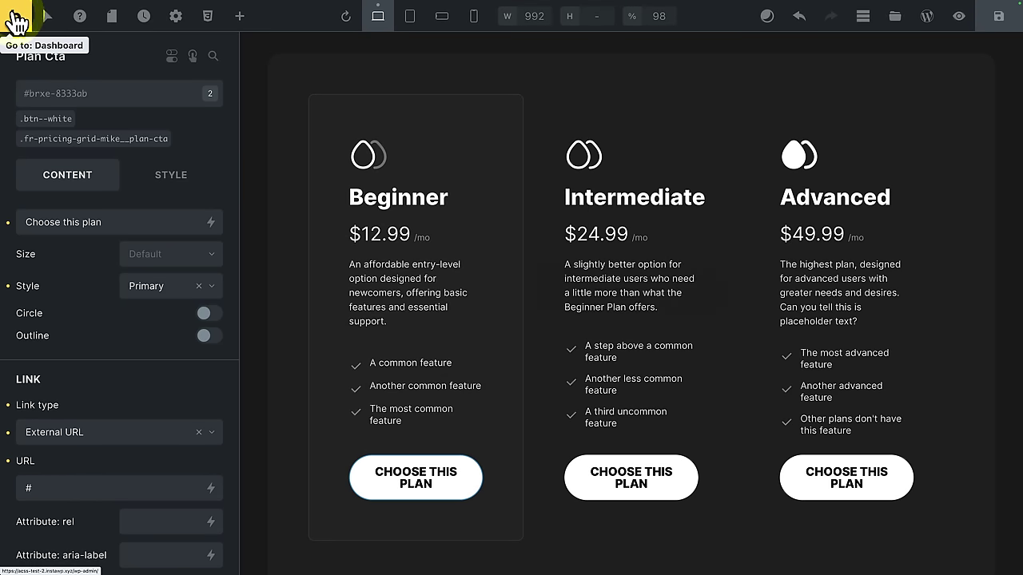
Step: Reopen the 'Block page builder example' post from All Posts
click(14, 24)
mouse_move(116, 175)
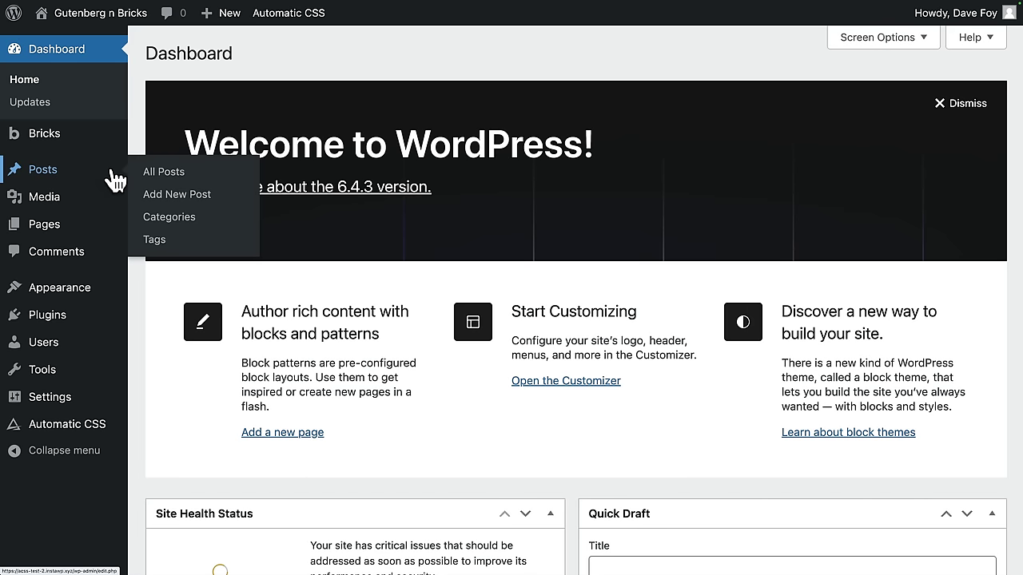
click(161, 174)
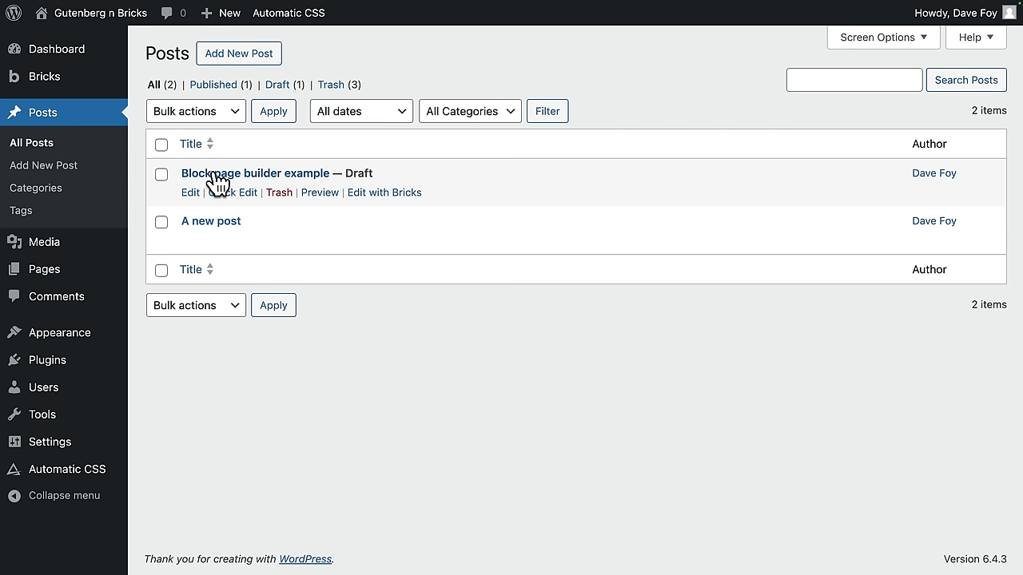
click(219, 187)
scroll(201, 296, down, 5)
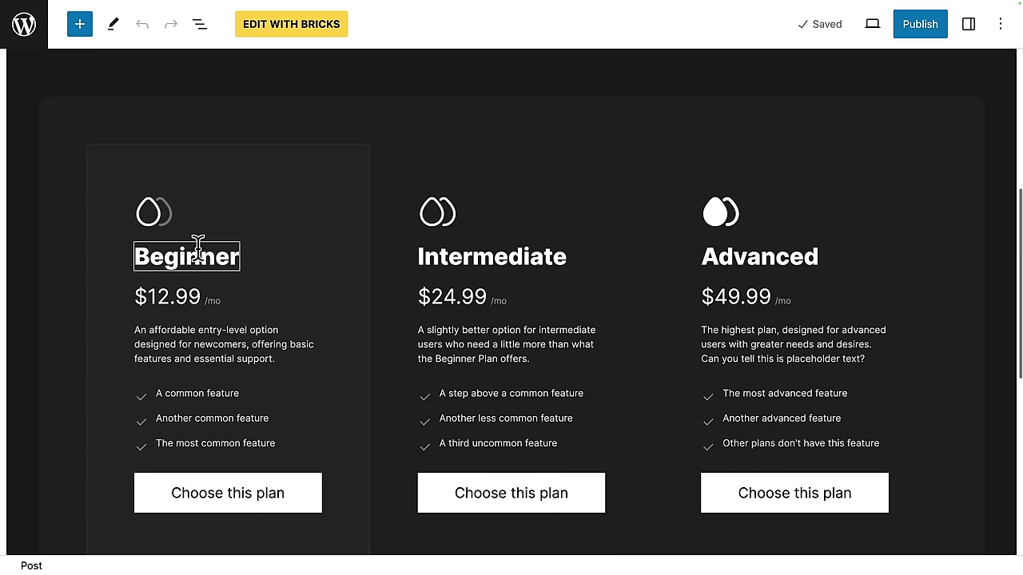
Step: Rename the Beginner, Intermediate and Advanced plans to Bronze, Silver and Gold
click(197, 250)
double_click(197, 250)
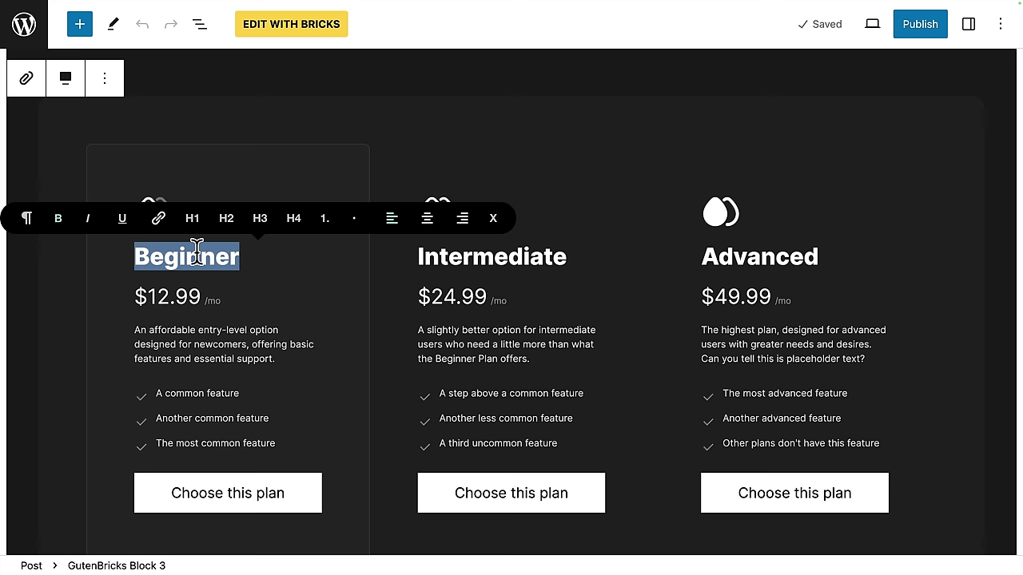
text(Bronze)
click(522, 244)
double_click(523, 245)
text(Silver)
click(719, 252)
double_click(719, 252)
text(Gold)
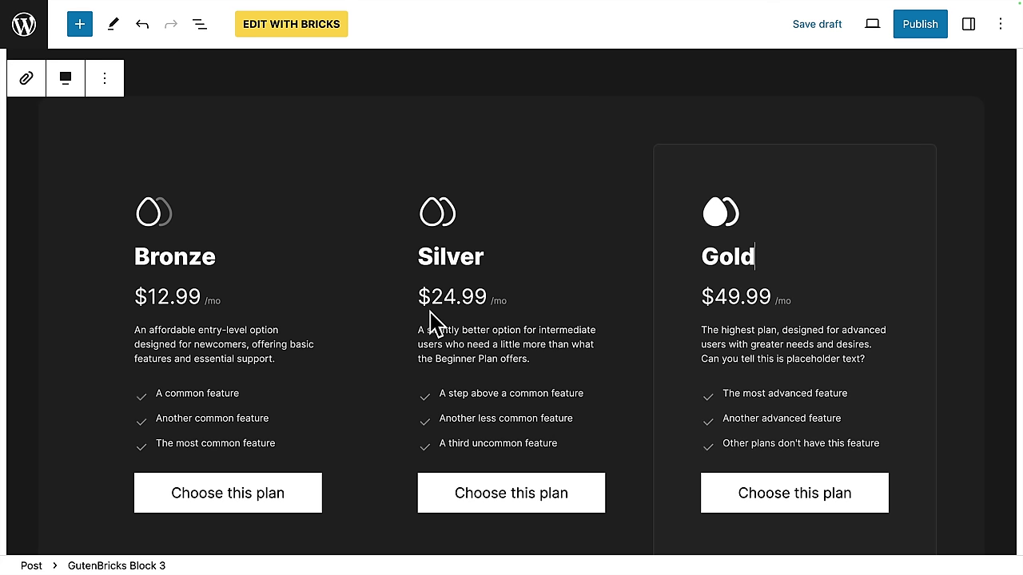
click(923, 28)
Step: Confirm publishing, then view the live post and scroll through the Bronze, Silver and Gold cards
click(899, 26)
click(999, 25)
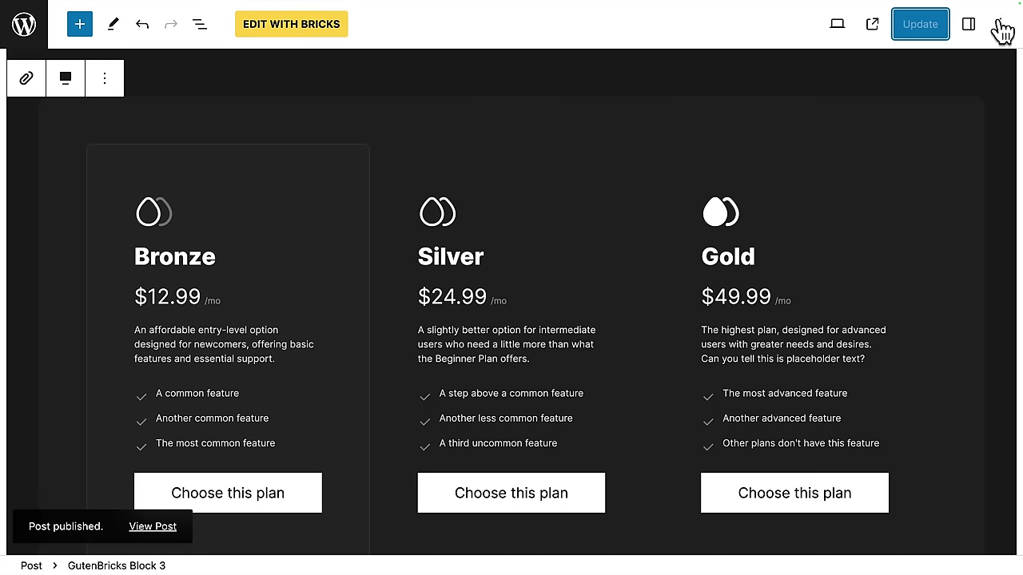
click(872, 26)
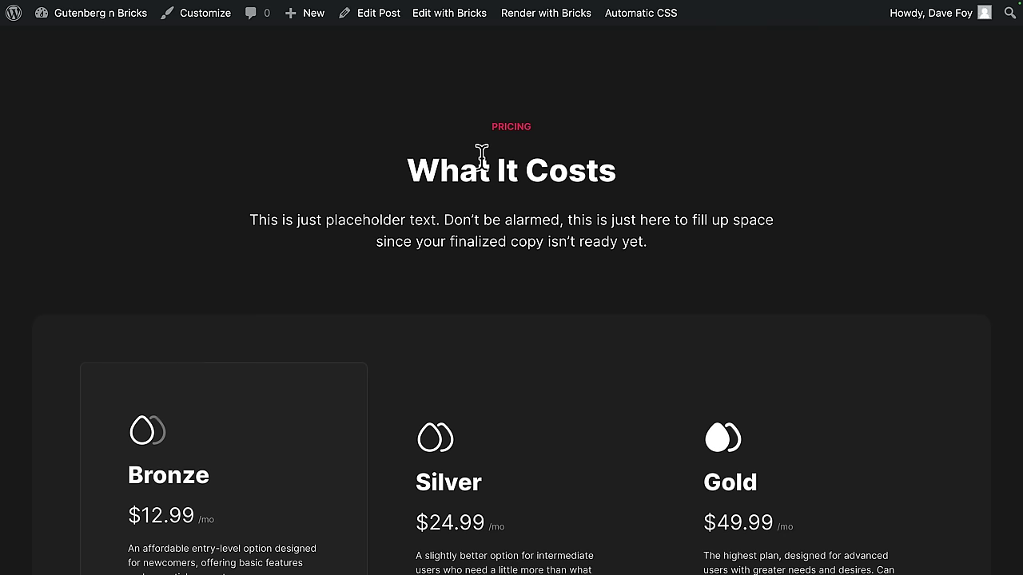
scroll(39, 370, down, 3)
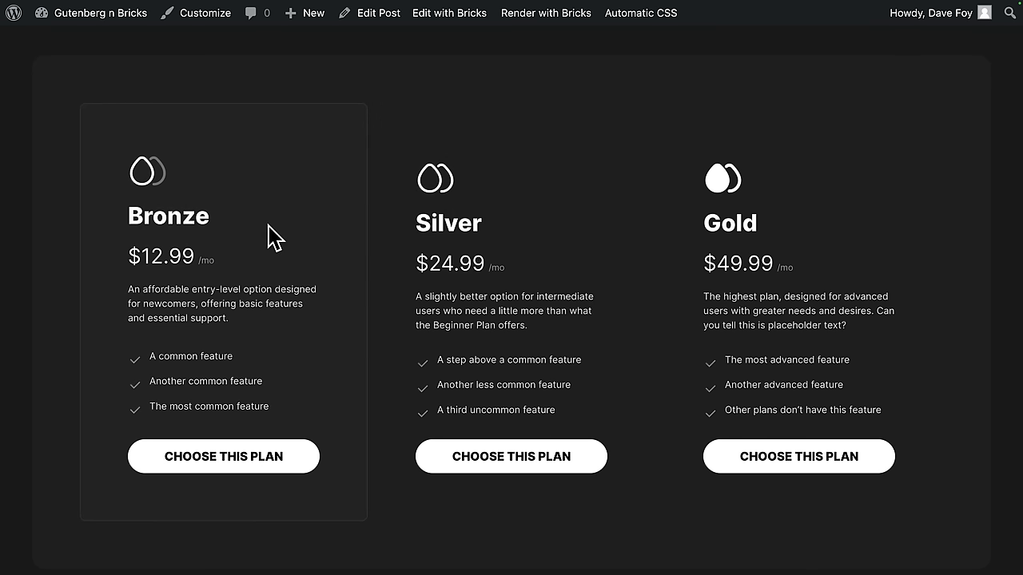
scroll(754, 250, up, 3)
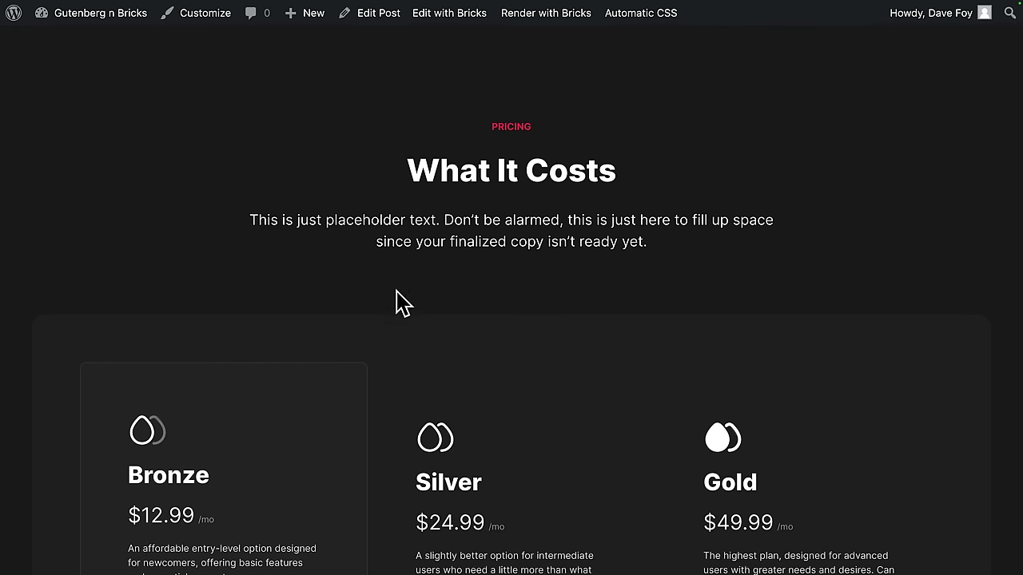
scroll(402, 302, down, 3)
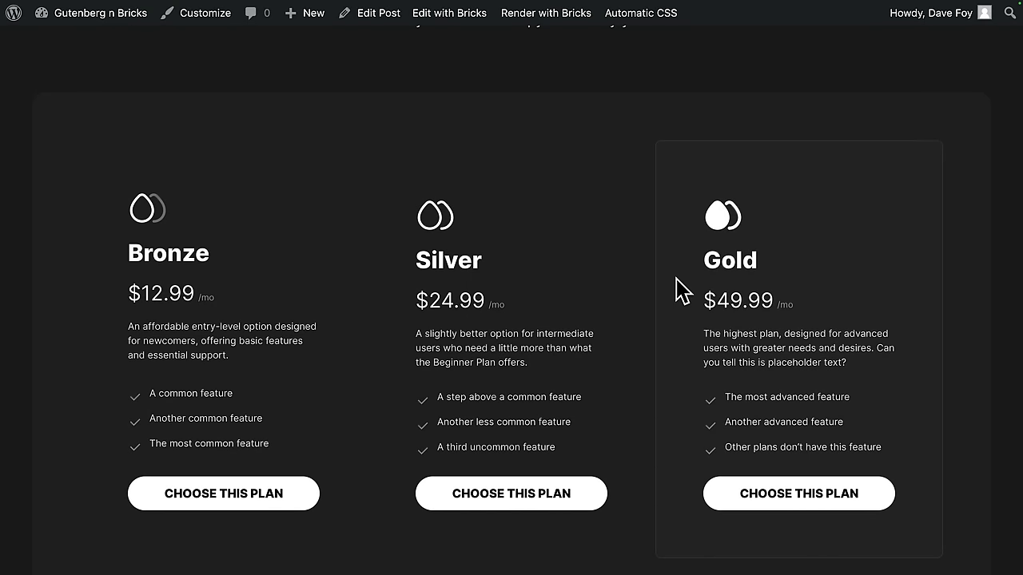
scroll(269, 280, up, 2)
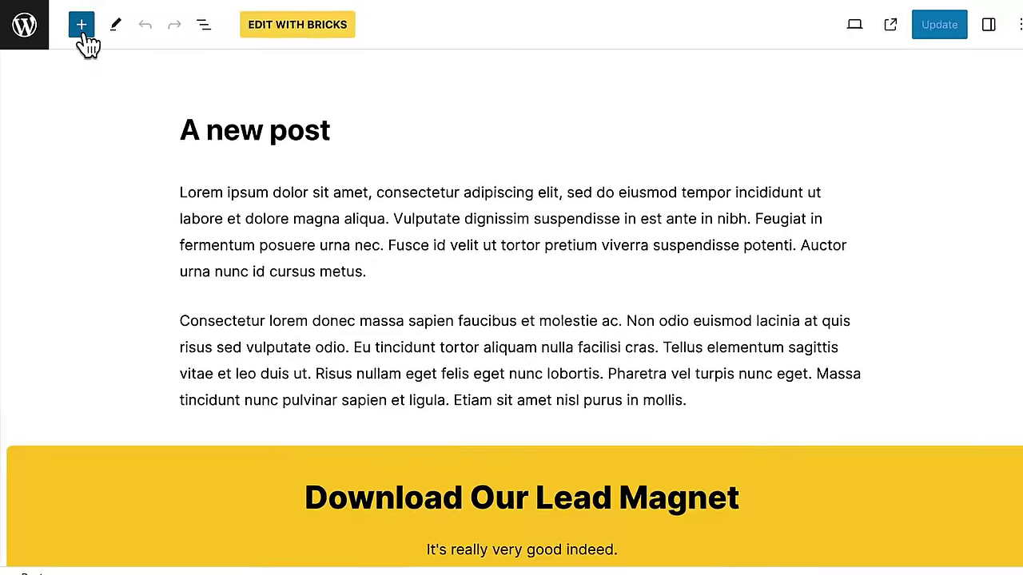
Step: Check the inserter's Patterns and Blocks tabs, previewing CTA 2 and GutenBricks Block 3, then close it
click(84, 33)
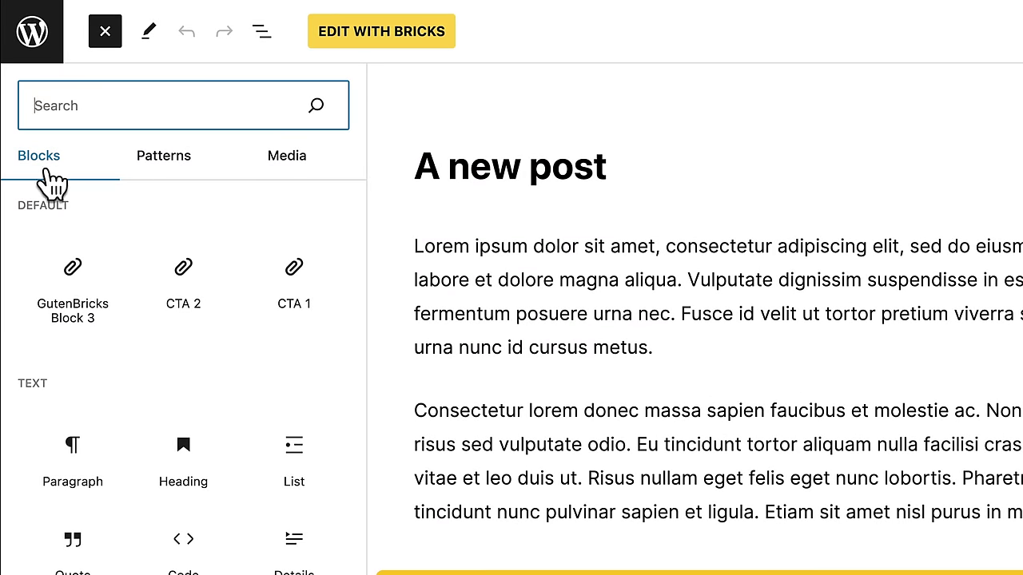
click(187, 174)
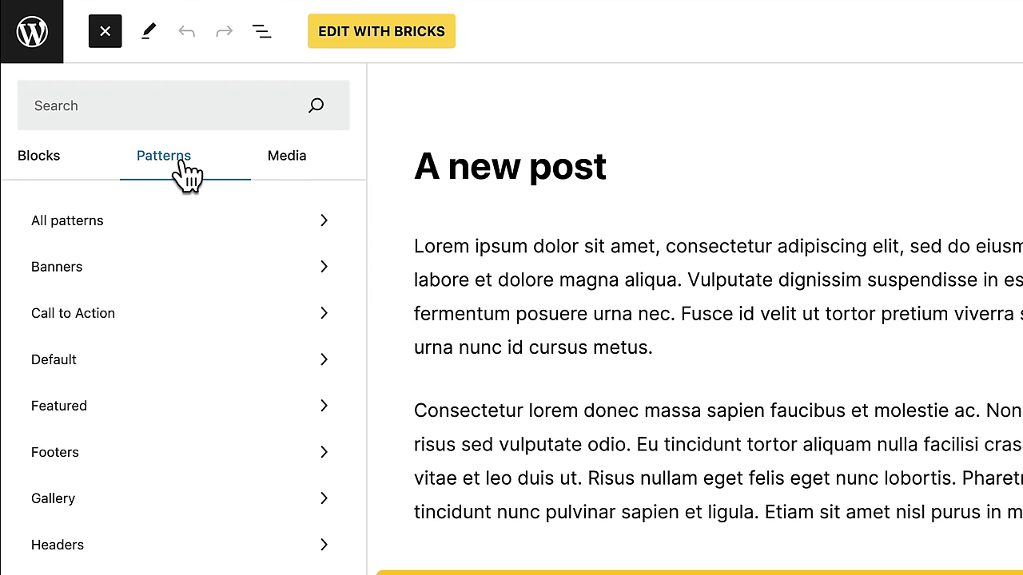
click(59, 162)
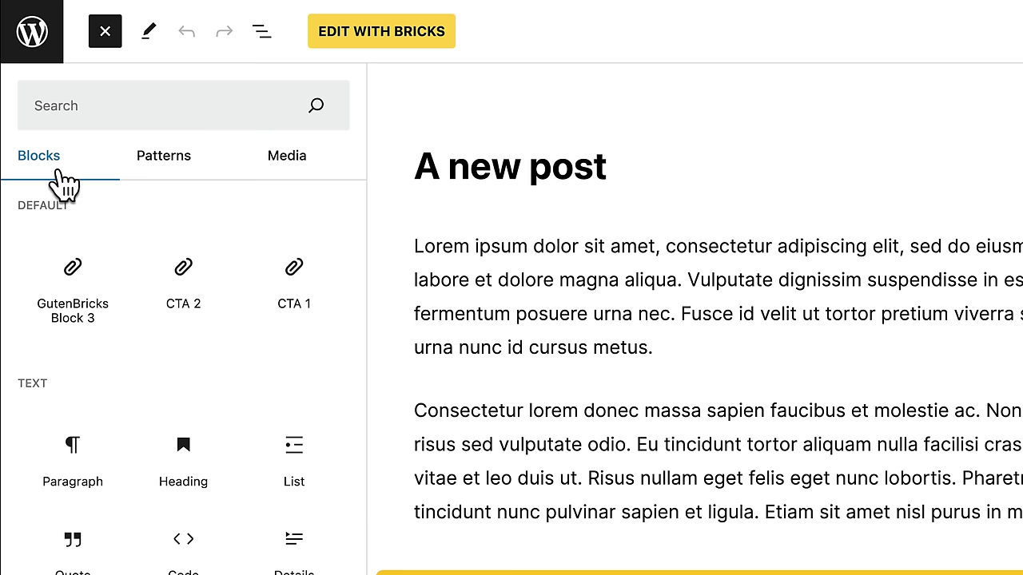
mouse_move(181, 281)
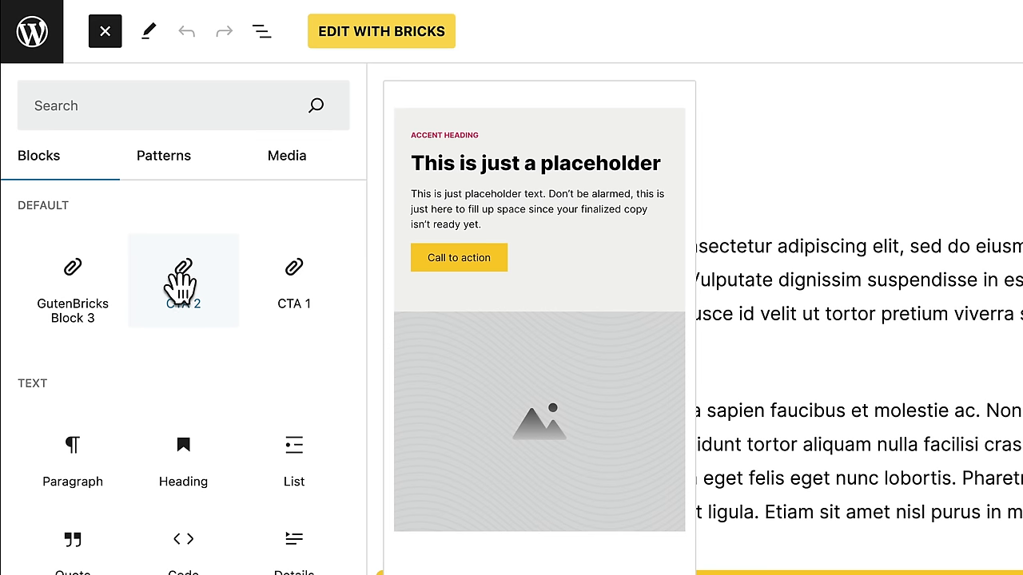
mouse_move(83, 327)
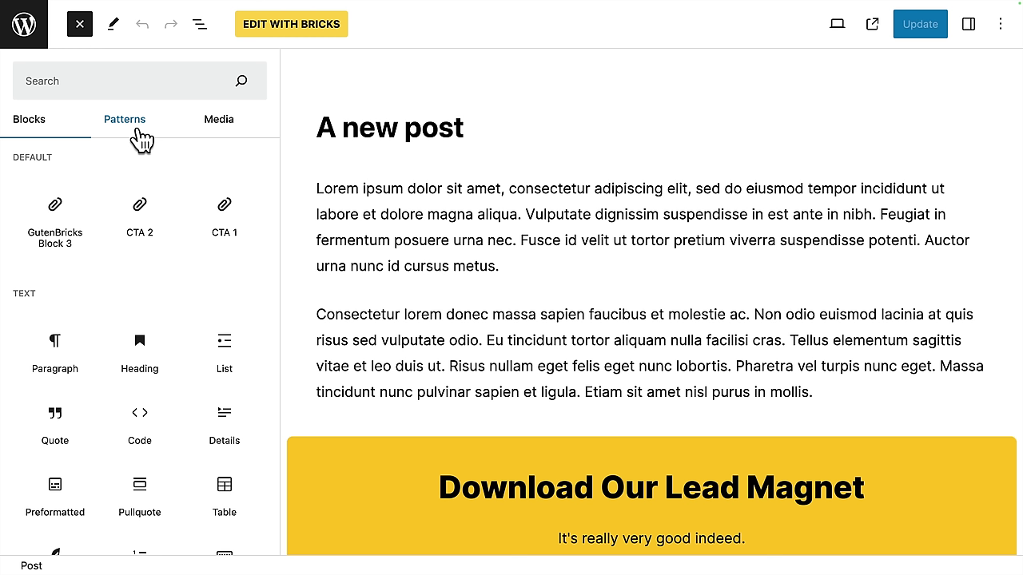
key(Escape)
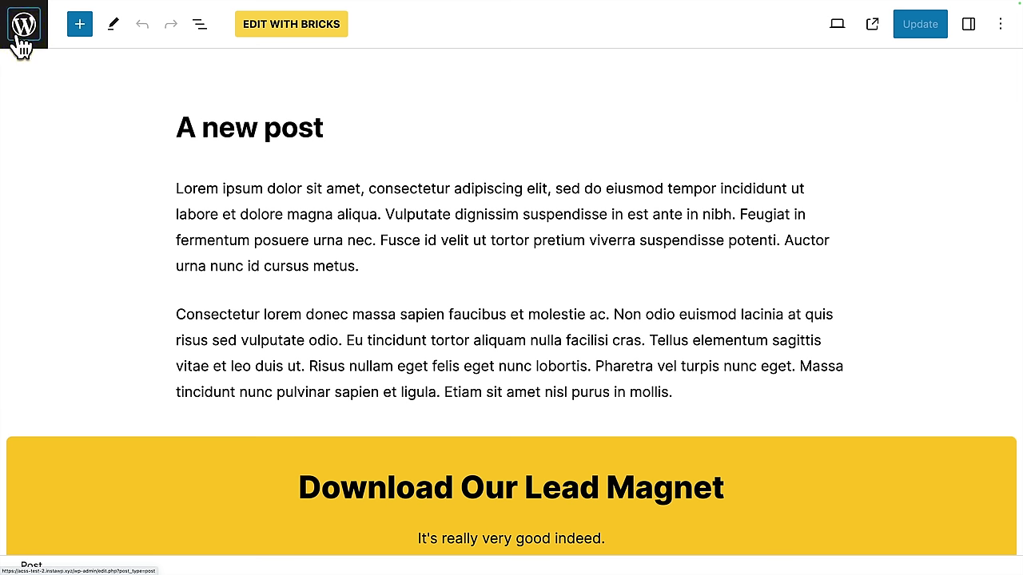
Step: In Bricks > GutenBricks settings, switch off the Default bundle's As Blocks option
click(19, 40)
mouse_move(56, 89)
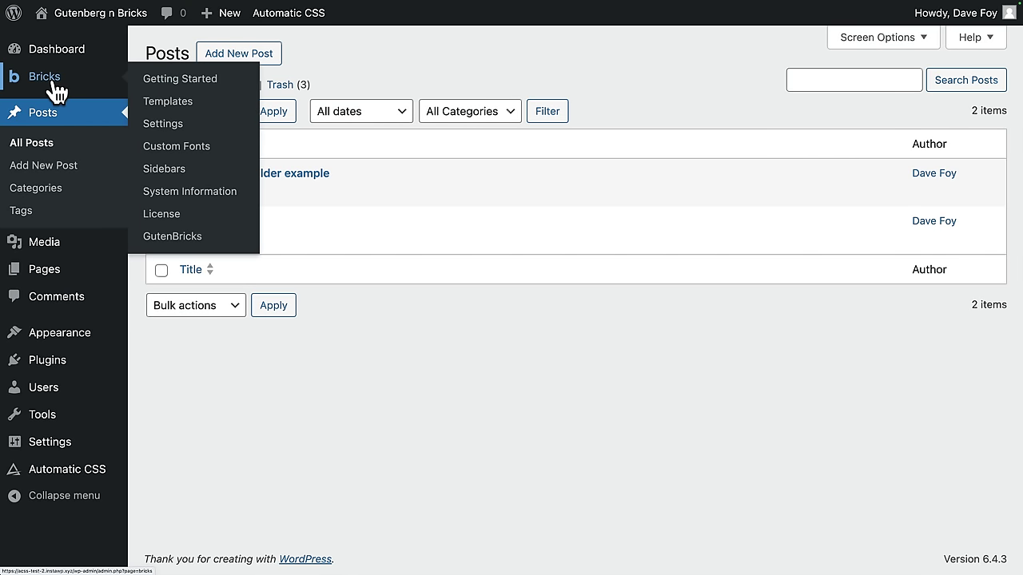
click(169, 240)
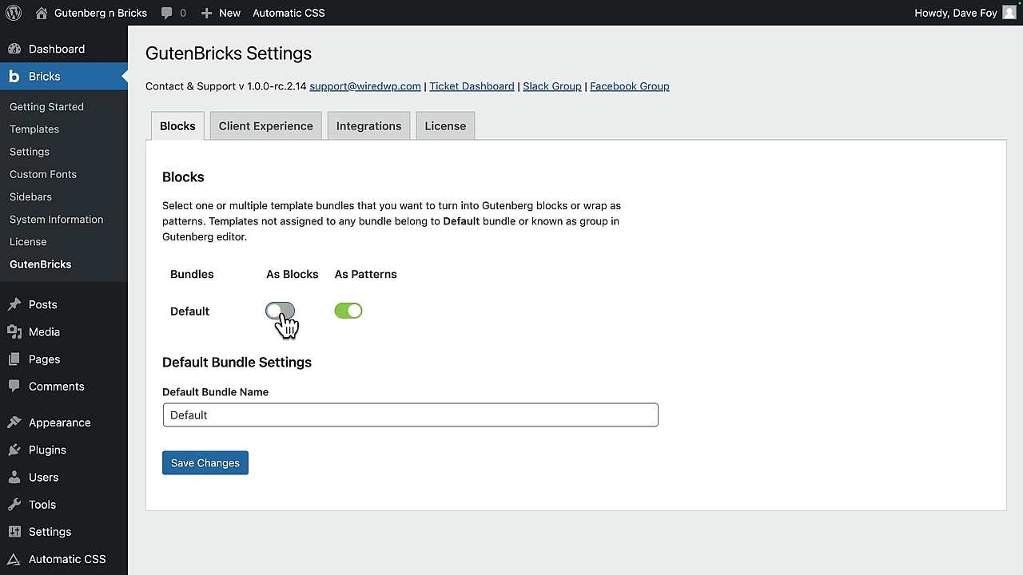
click(280, 311)
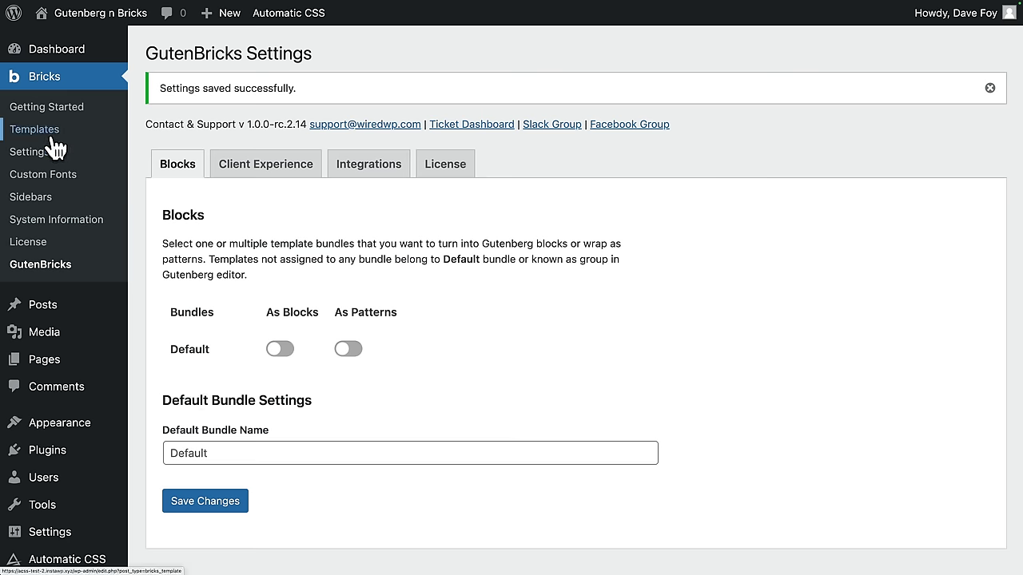
Step: Quick-edit the CTA 1 template's title to 'Block 1' and update it
click(36, 129)
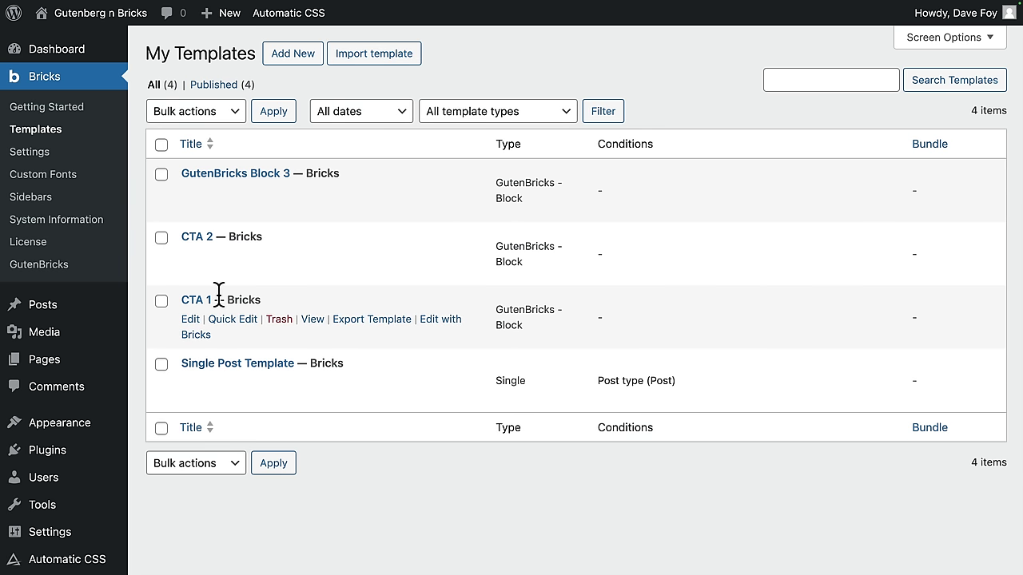
click(236, 320)
triple_click(256, 331)
text(Block 1)
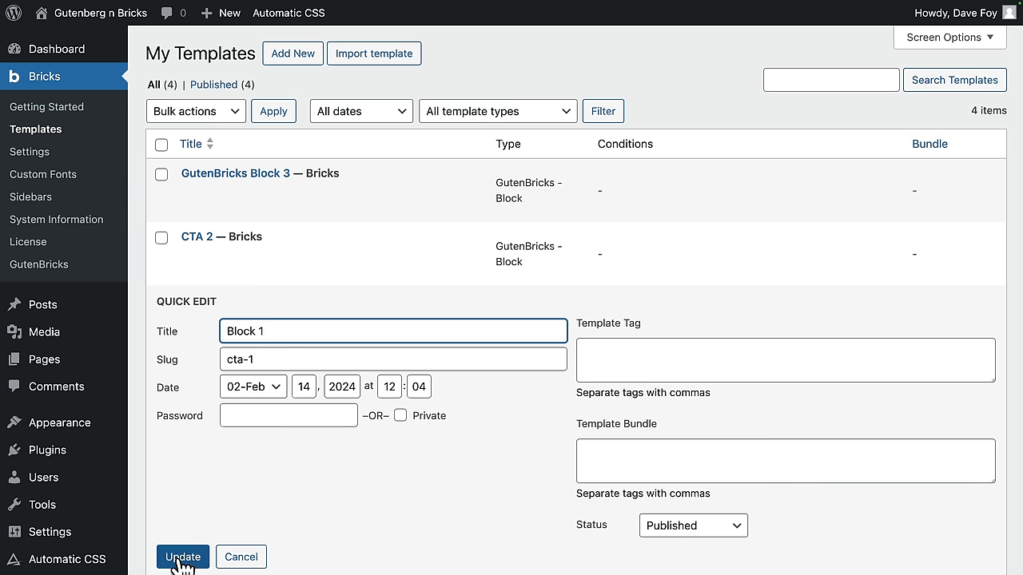
scroll(197, 521, down, 1)
click(201, 524)
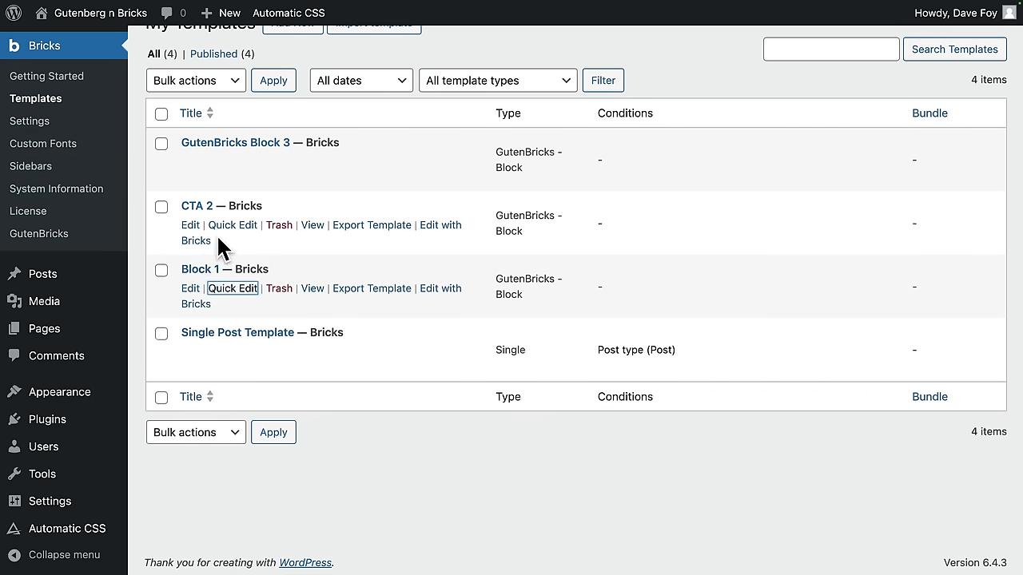
Step: Rename CTA 2 to 'Block 2' and retitle GutenBricks Block 3 as 'Pattern 1'
click(227, 224)
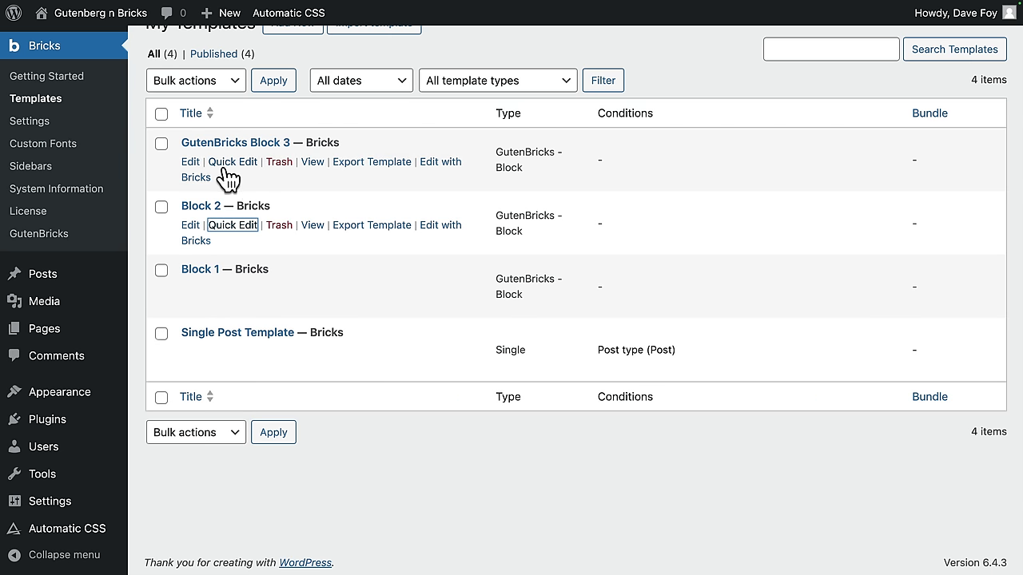
click(233, 162)
key(super+a)
text(Patte)
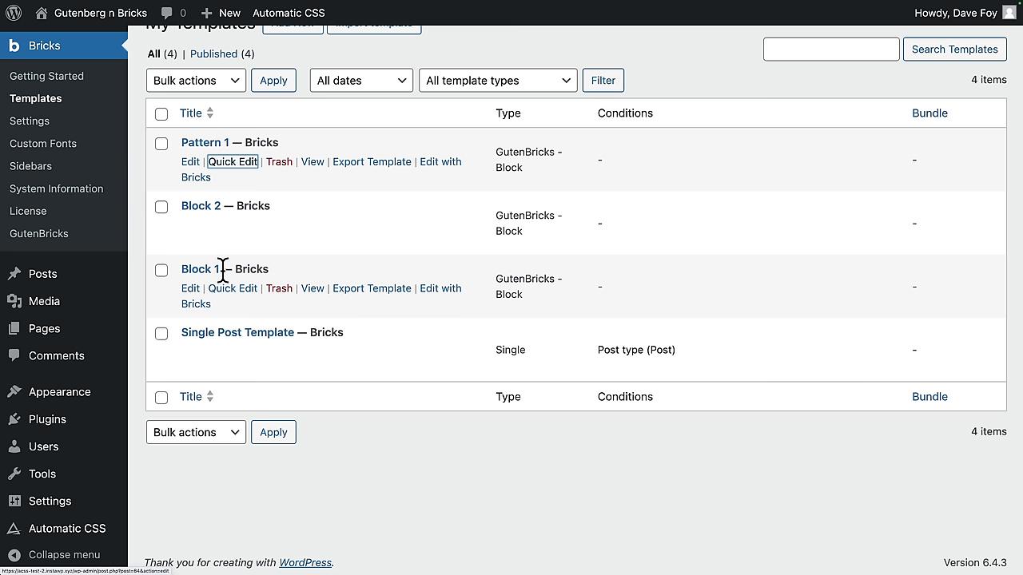
Step: Add Block 1 to the 'GutenBricks Blocks' template bundle and update it
click(201, 270)
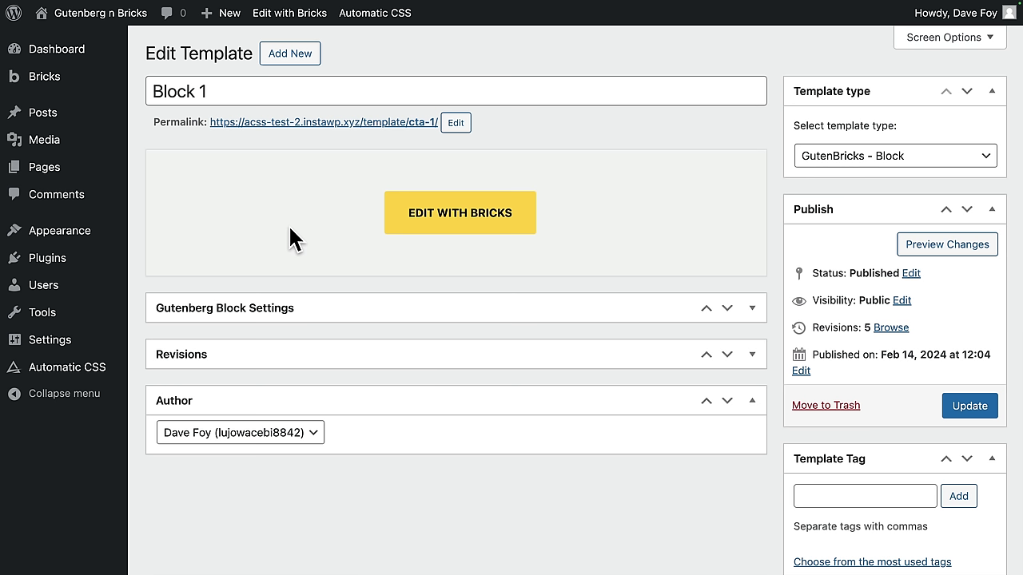
scroll(776, 336, down, 5)
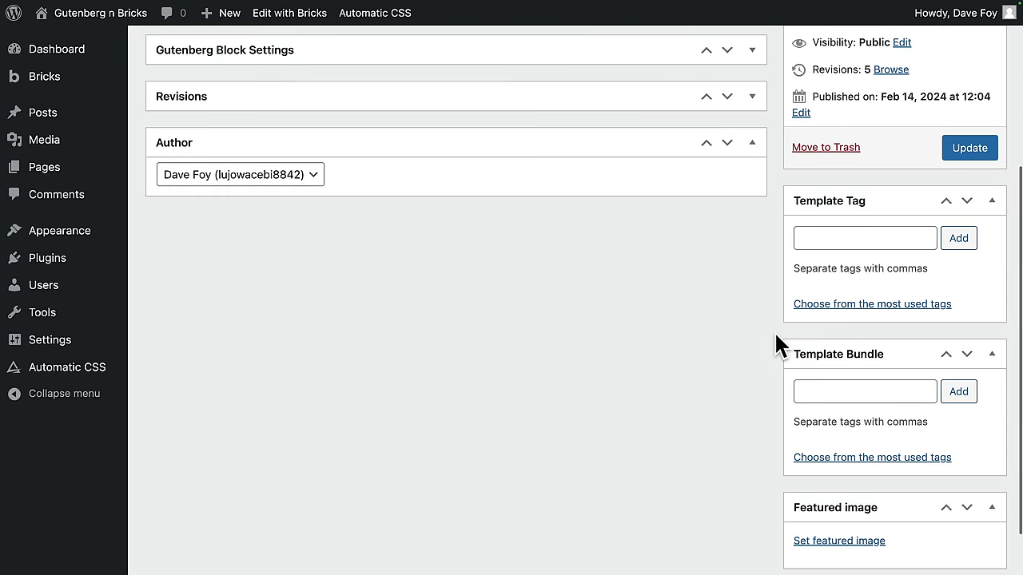
click(829, 373)
text(GutenBricks Blocks)
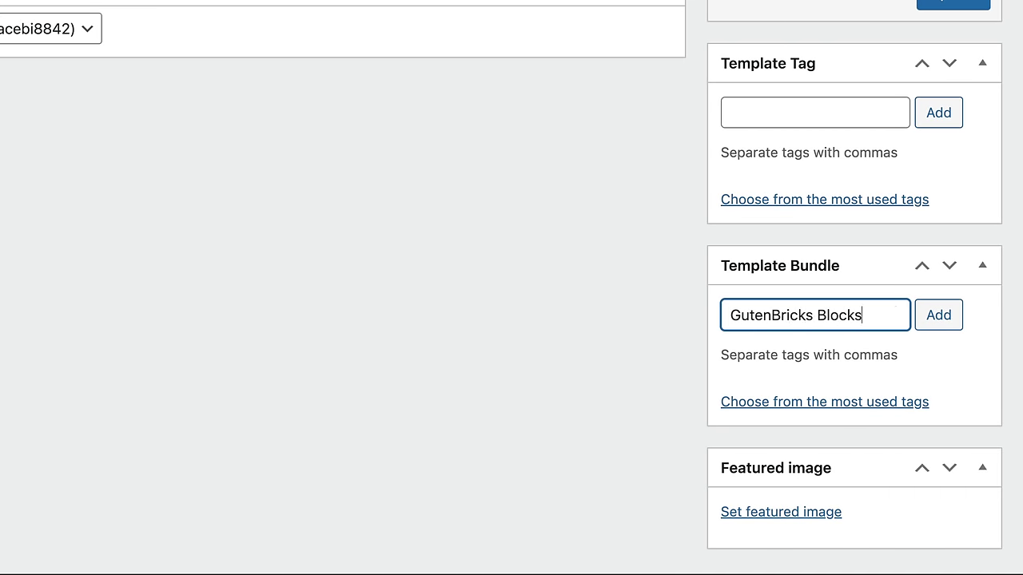
click(939, 318)
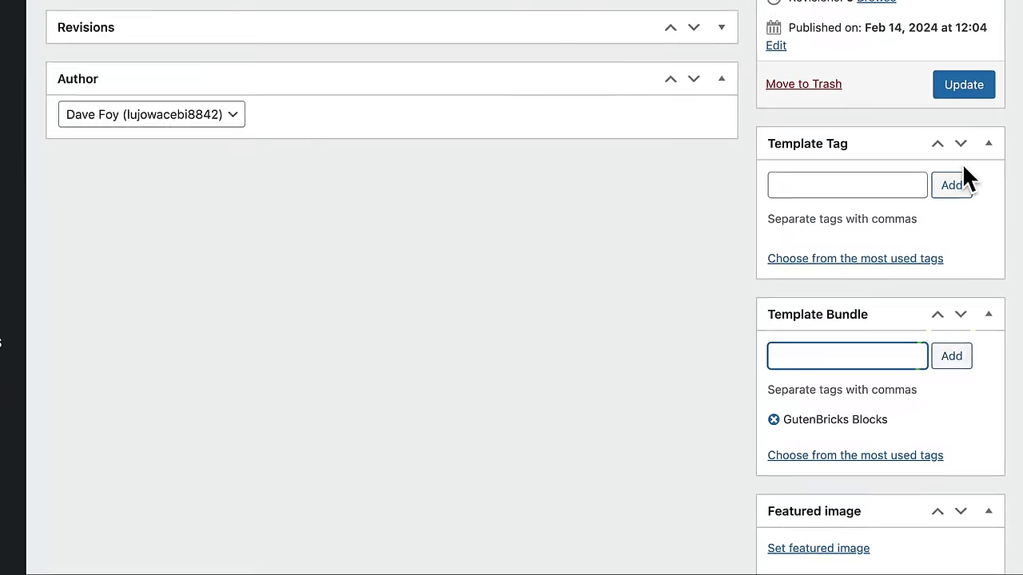
click(964, 85)
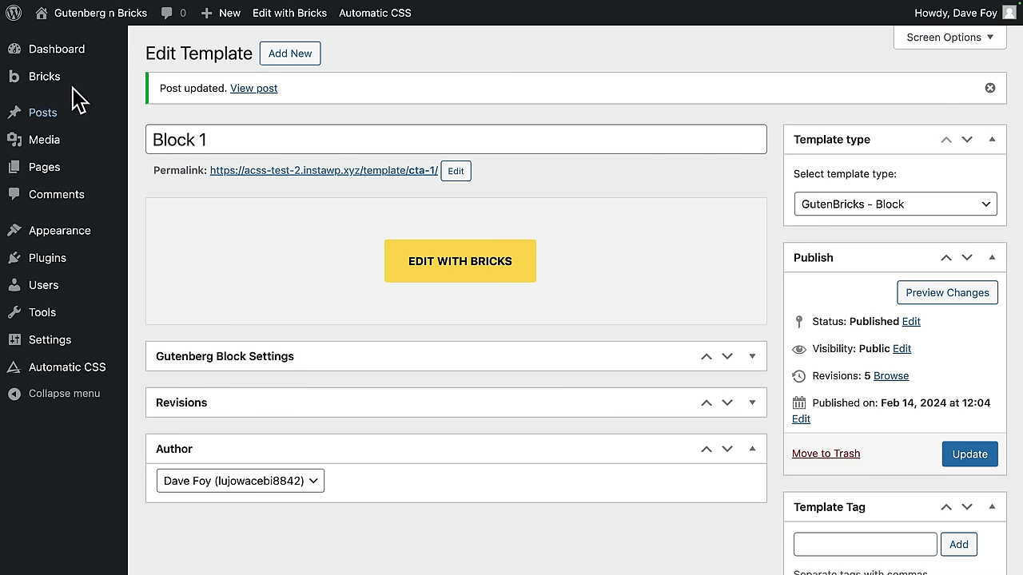
Step: In the templates list, quick-edit Block 2 into the 'GutenBricks Blocks' bundle
mouse_move(72, 84)
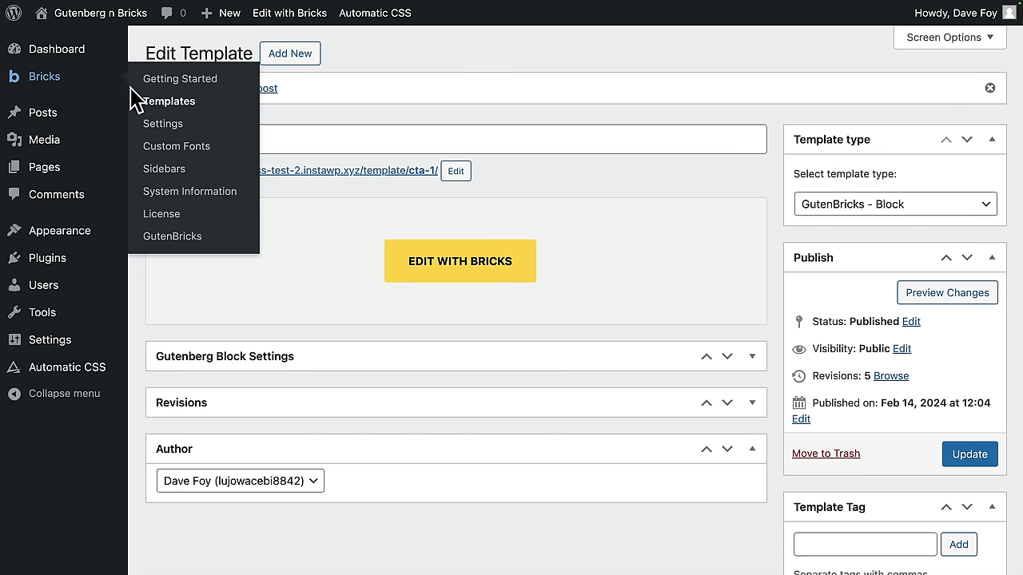
click(163, 108)
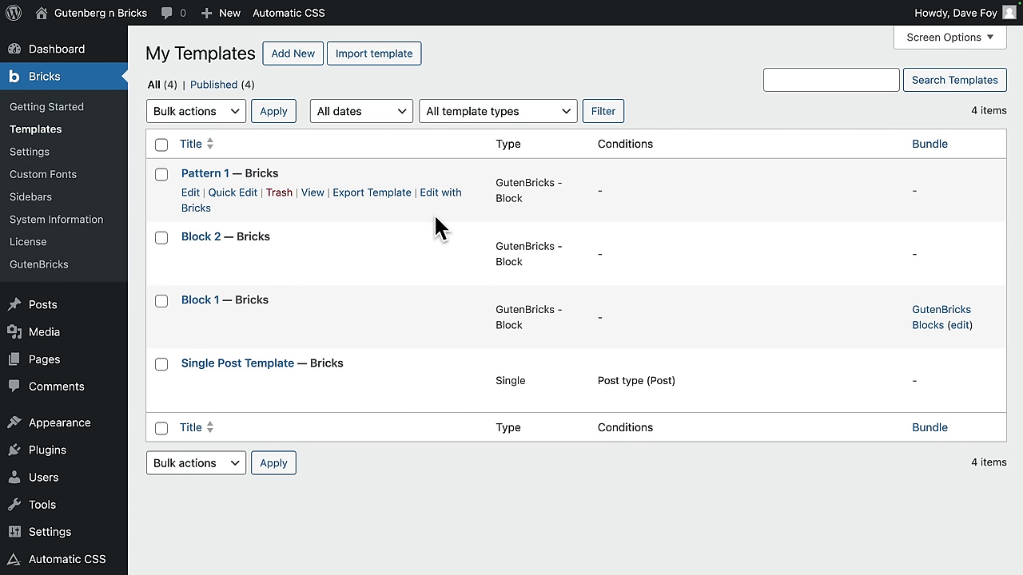
mouse_move(217, 252)
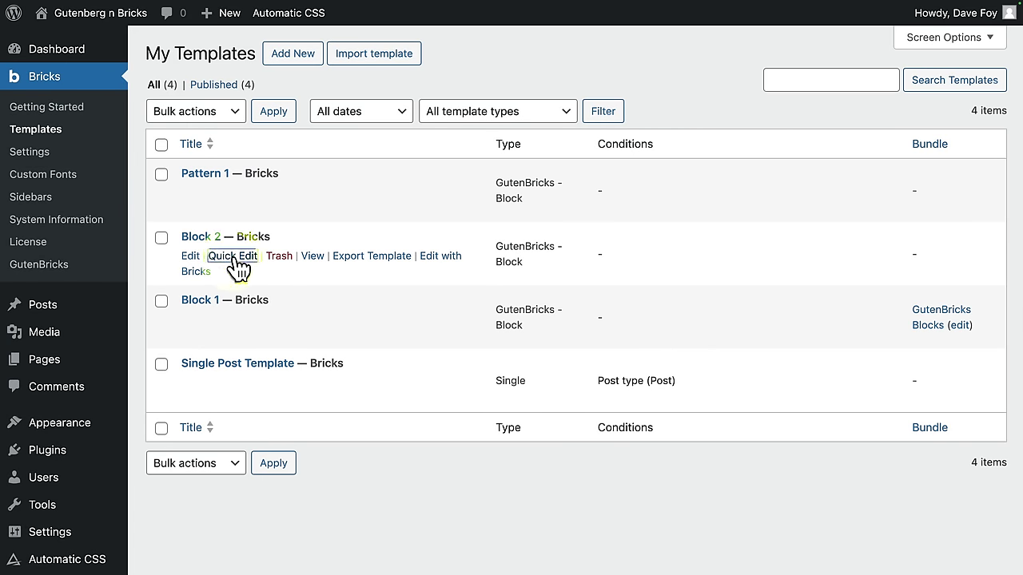
click(238, 257)
click(697, 399)
text(Guten)
click(660, 435)
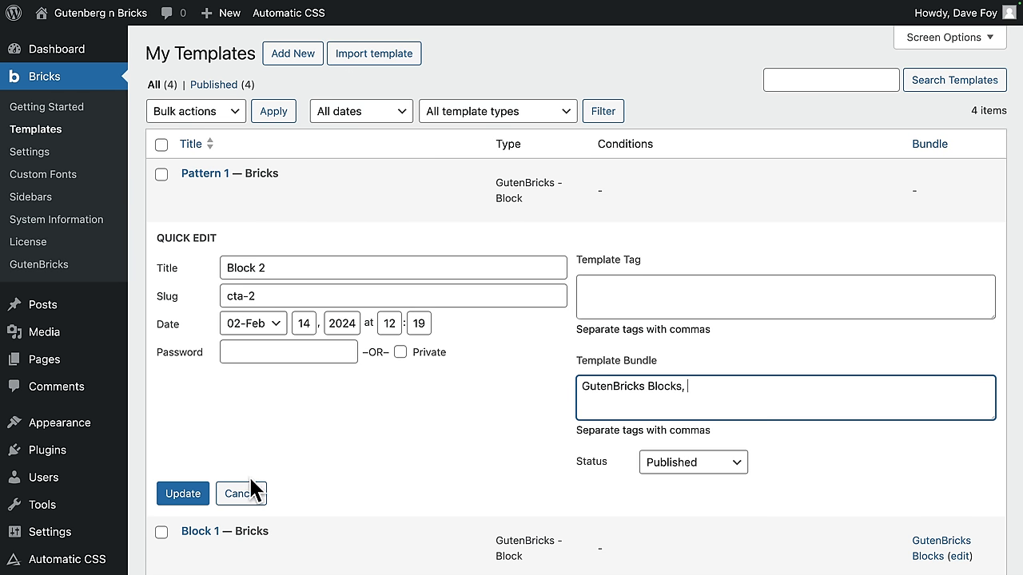
click(185, 493)
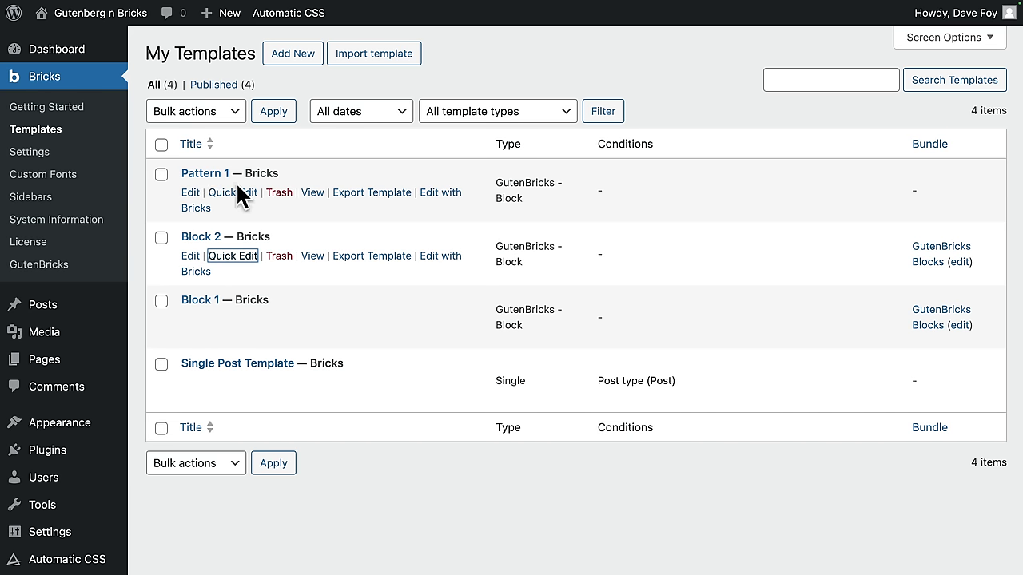
Step: Quick-edit Pattern 1 into the 'GutenBricks Patterns' bundle
click(237, 191)
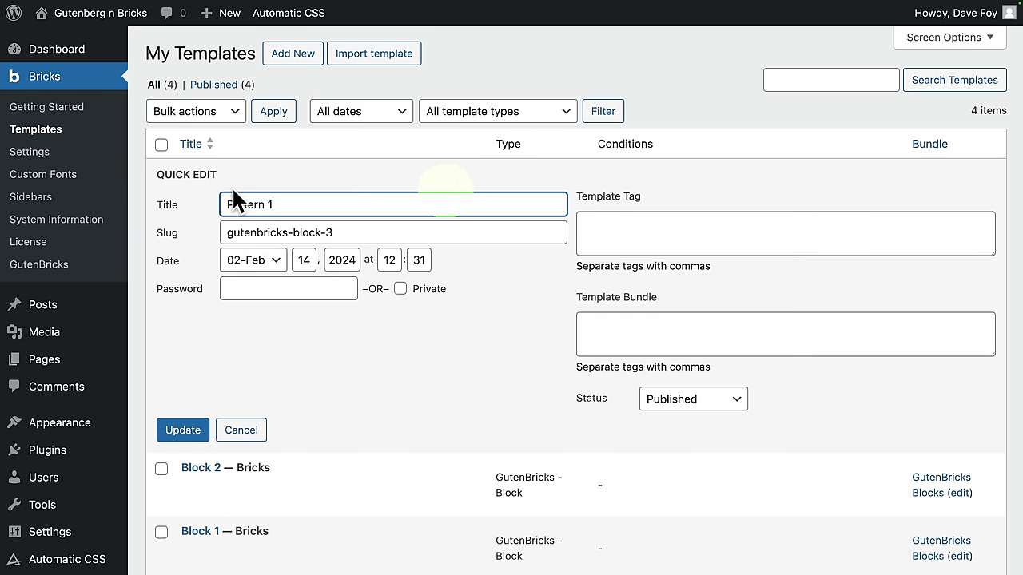
click(592, 335)
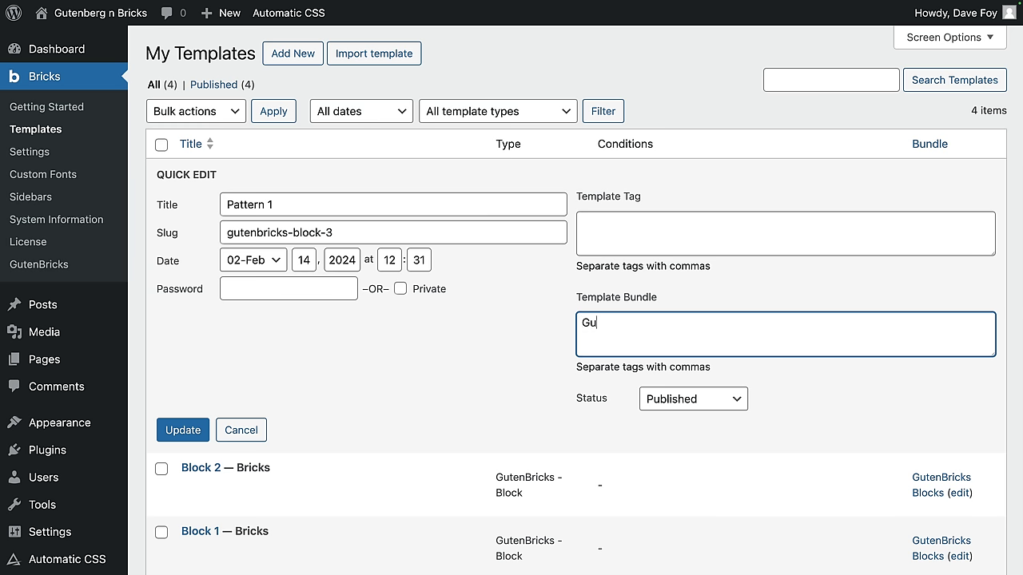
text(GutenBricks Patterns,)
click(183, 430)
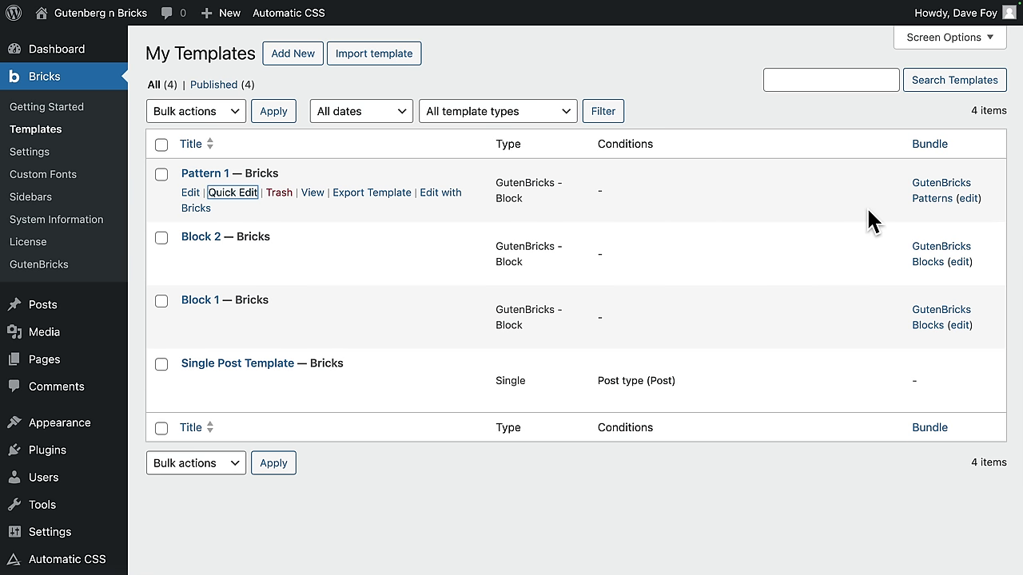
Step: Enable As Blocks for GutenBricks Blocks and As Patterns for GutenBricks Patterns, save, then open All Posts
click(56, 268)
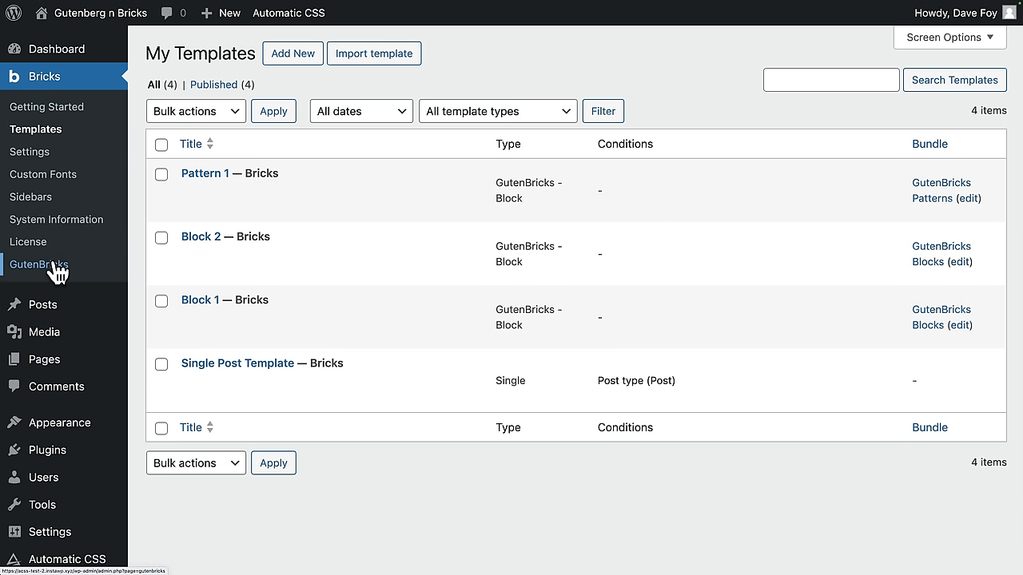
click(56, 268)
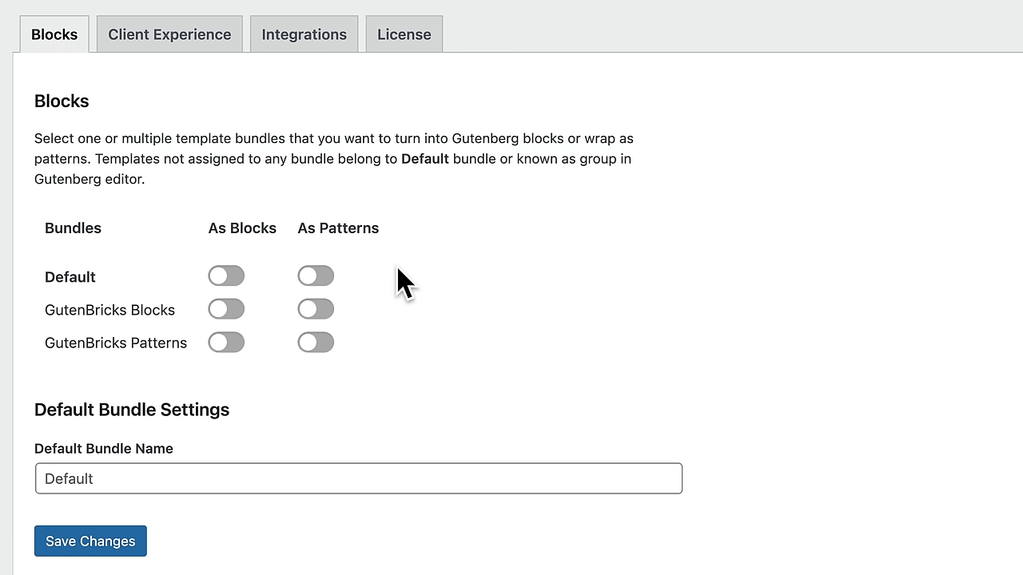
click(226, 315)
click(231, 318)
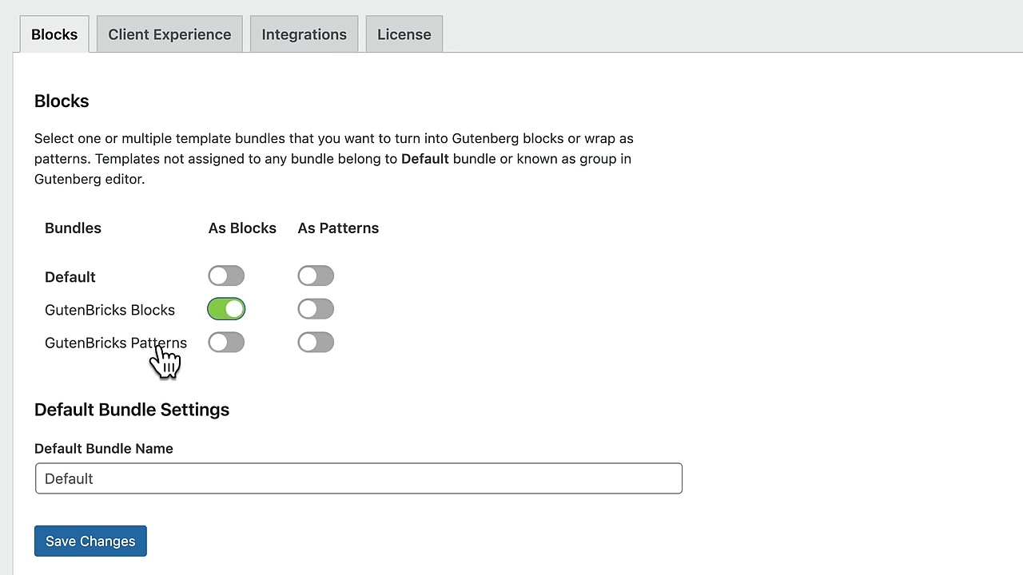
click(319, 343)
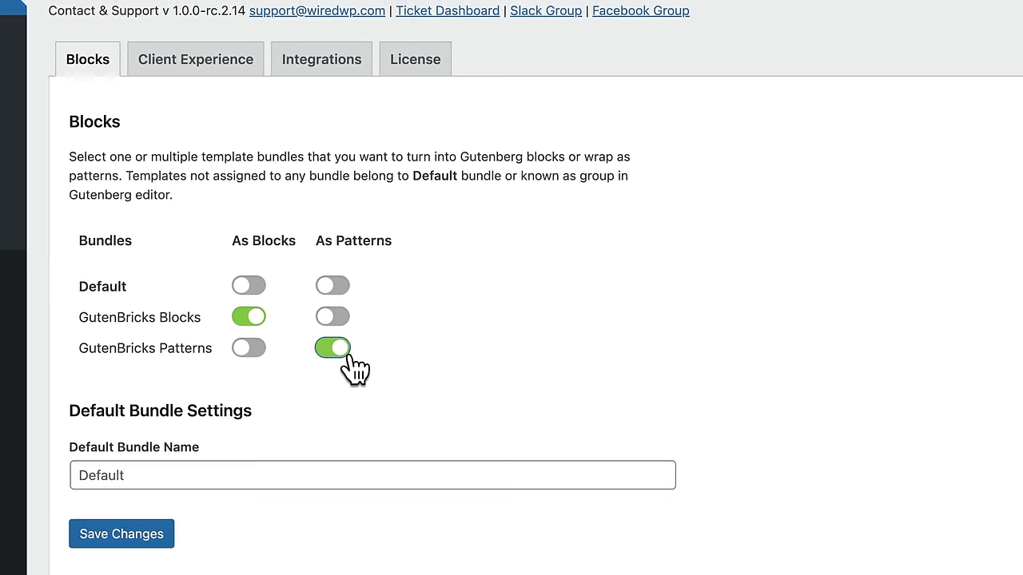
click(83, 544)
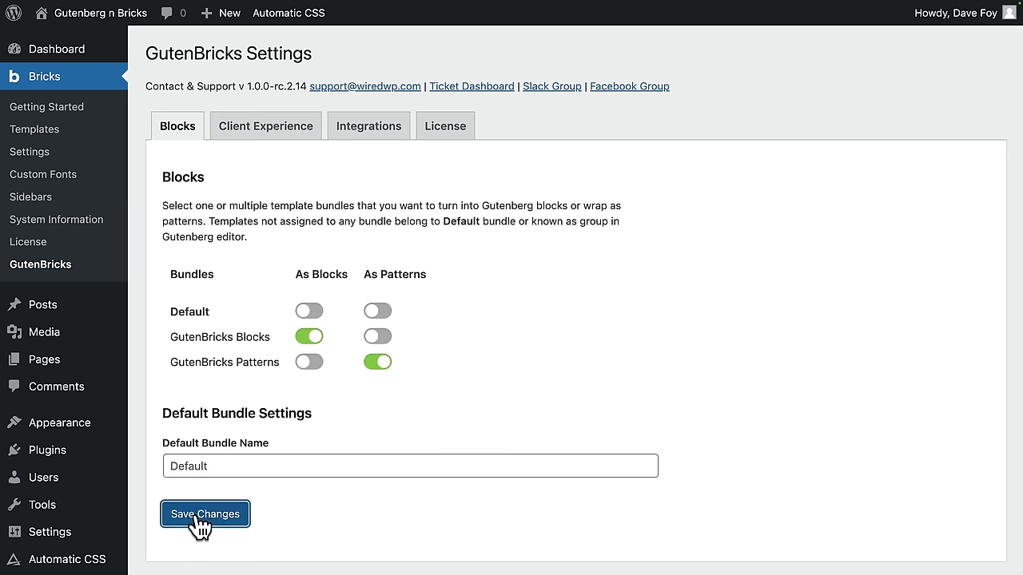
mouse_move(51, 311)
click(183, 314)
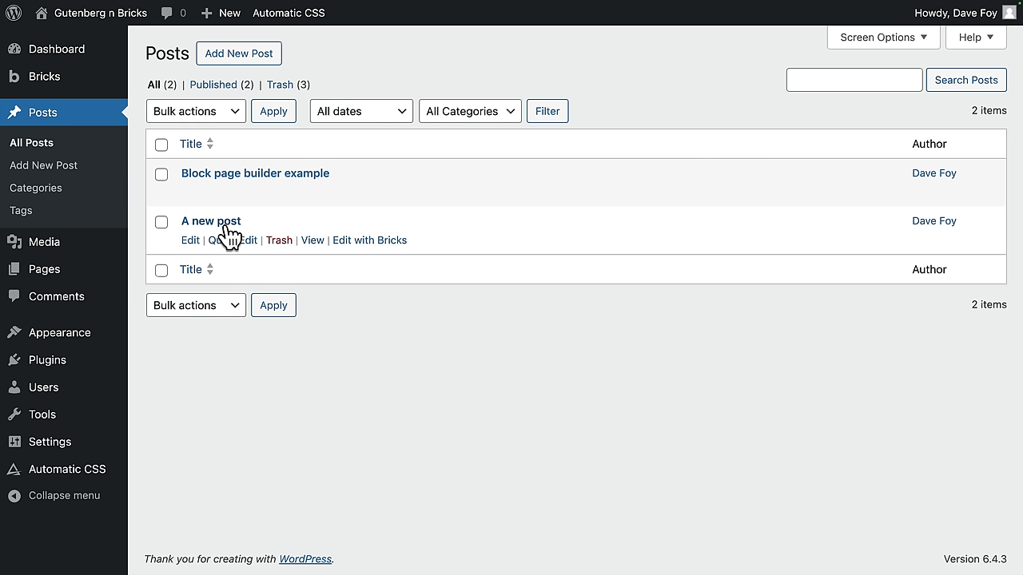
Step: In 'A new post', check the inserter's Blocks tab and the GutenBricks Patterns category, then return to Blocks
click(219, 224)
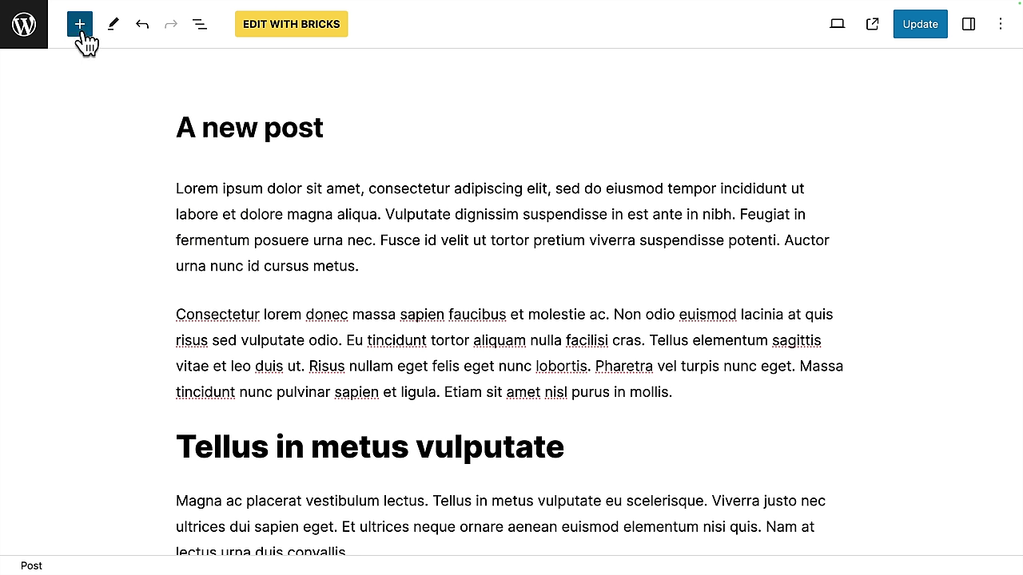
click(82, 32)
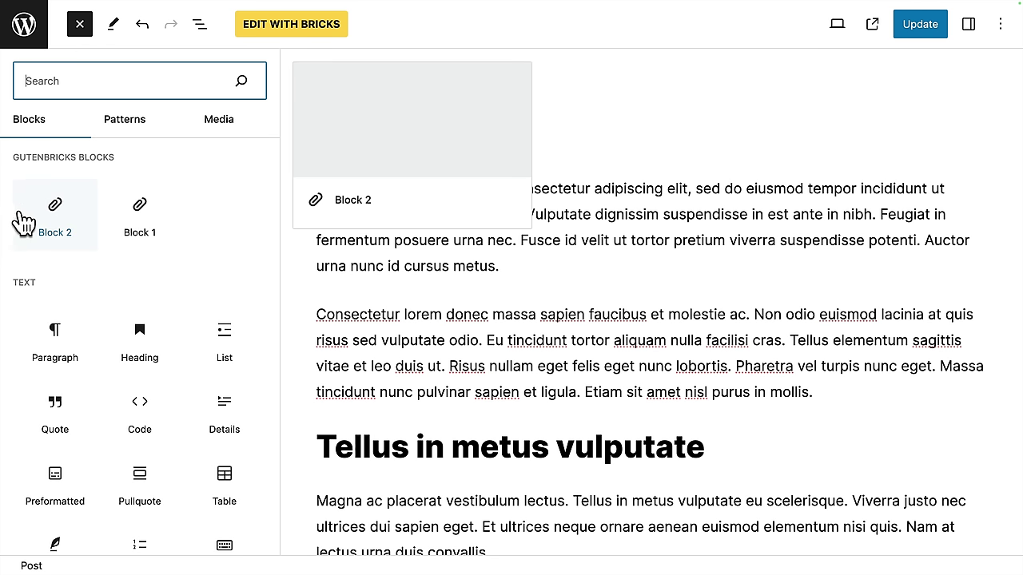
click(140, 124)
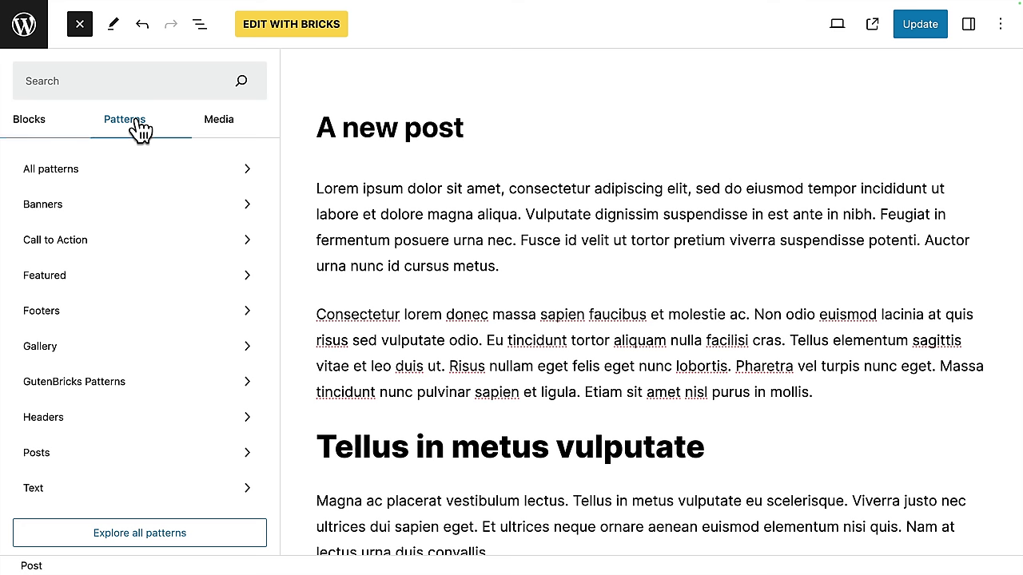
click(101, 391)
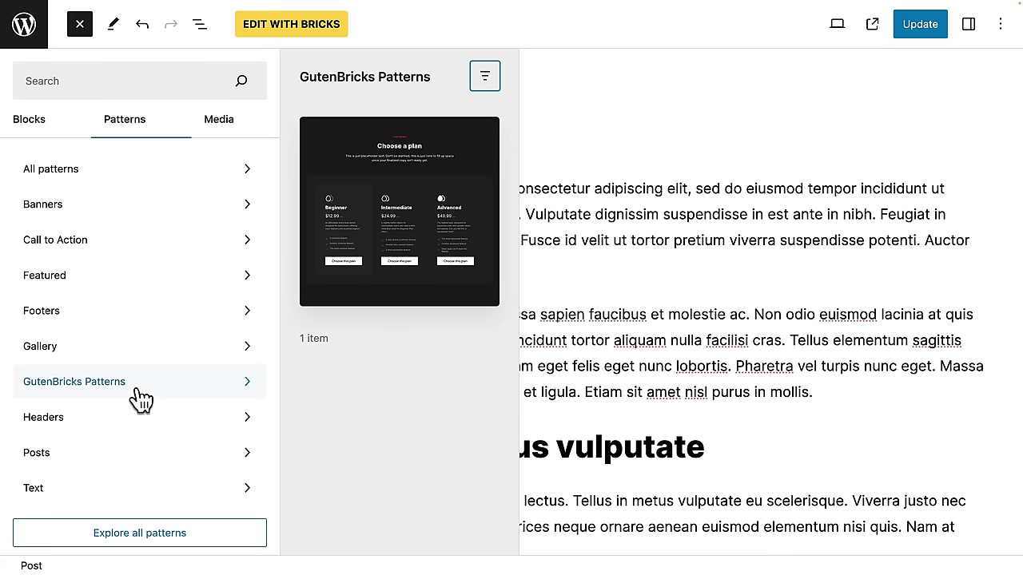
click(35, 132)
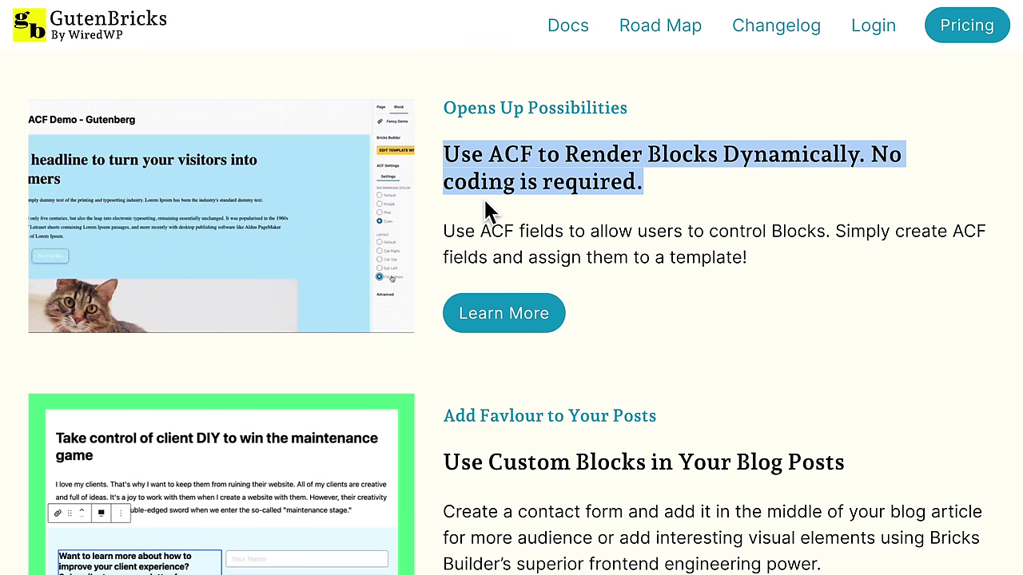
click(484, 201)
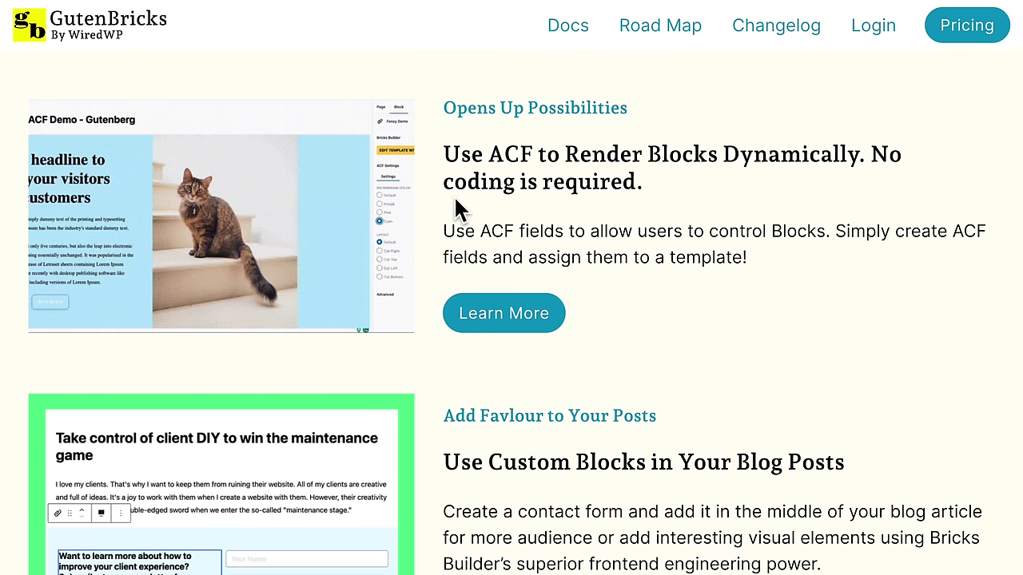